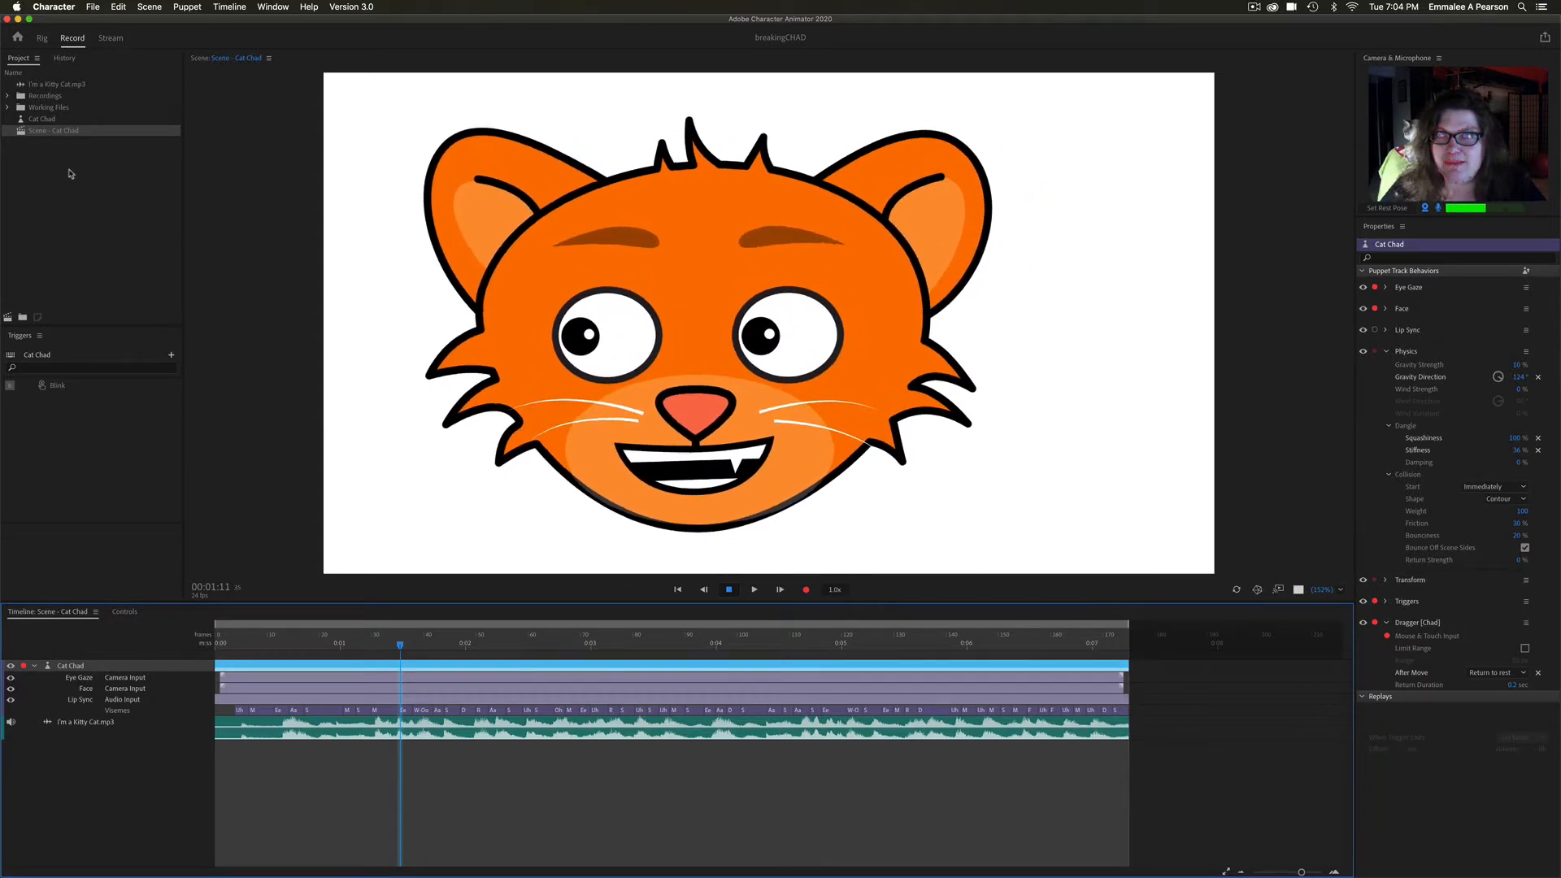
Step: Expand the Recordings and Working Files folders to review the project's contents
{"action": "left_click", "coordinate": [54, 85]}
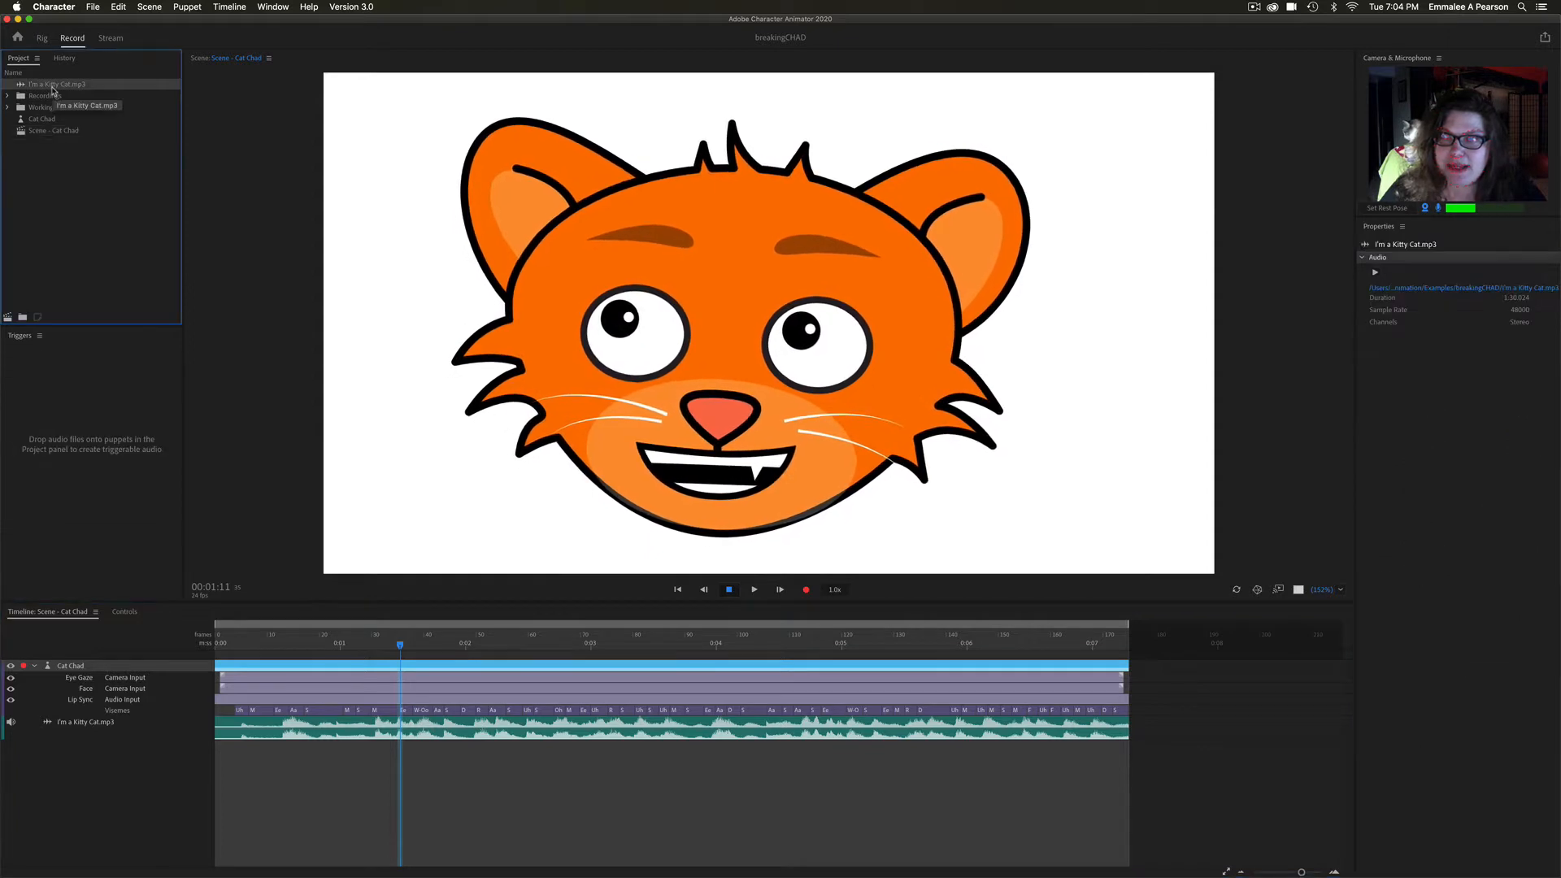
{"action": "left_click", "coordinate": [7, 96]}
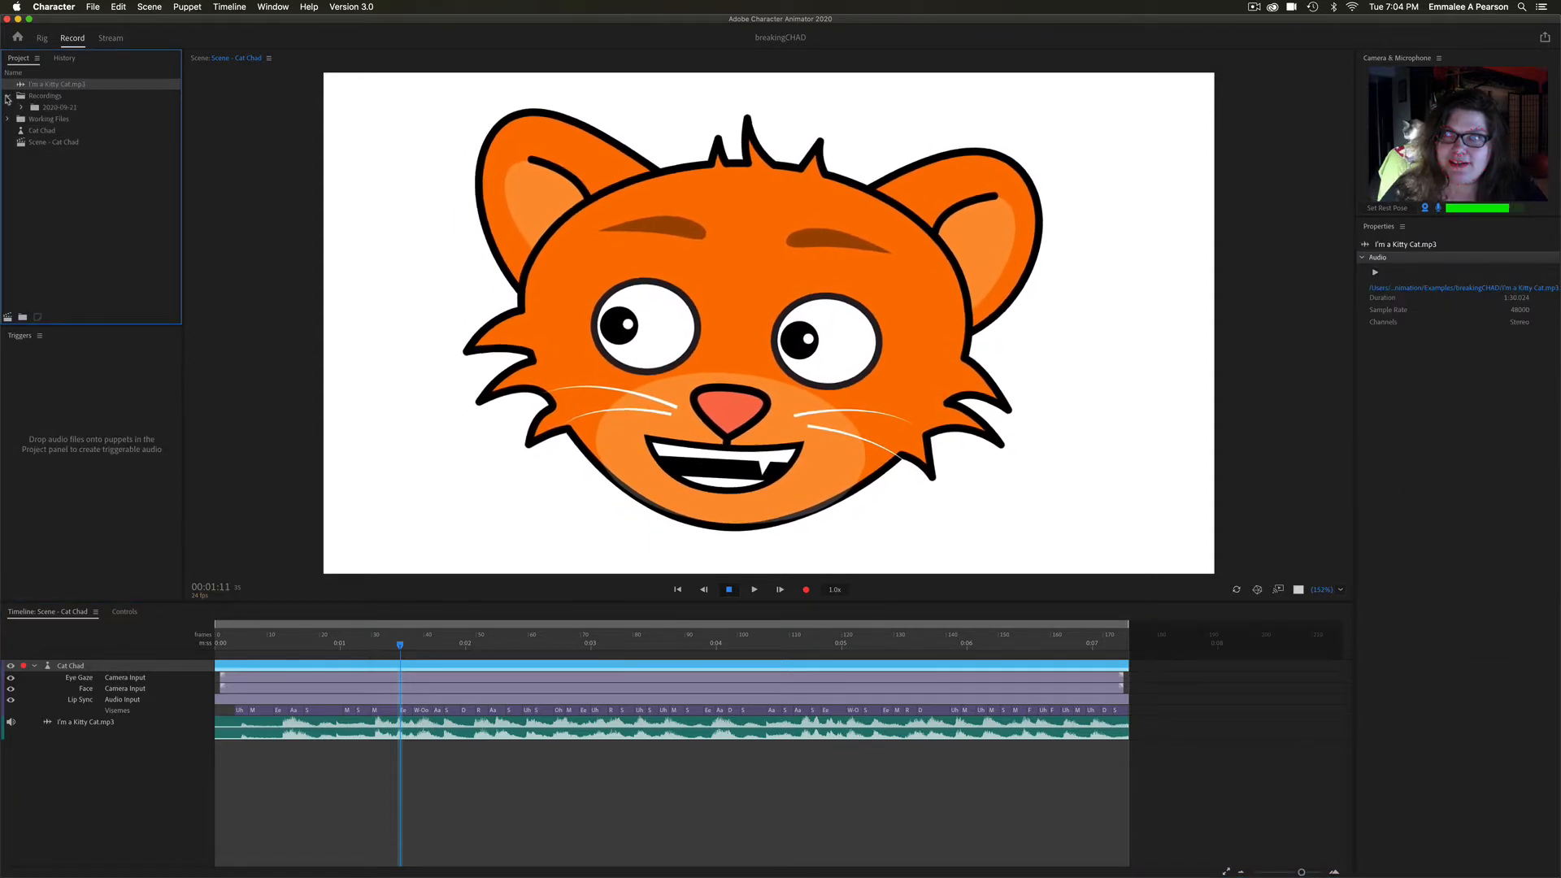
{"action": "left_click", "coordinate": [9, 119]}
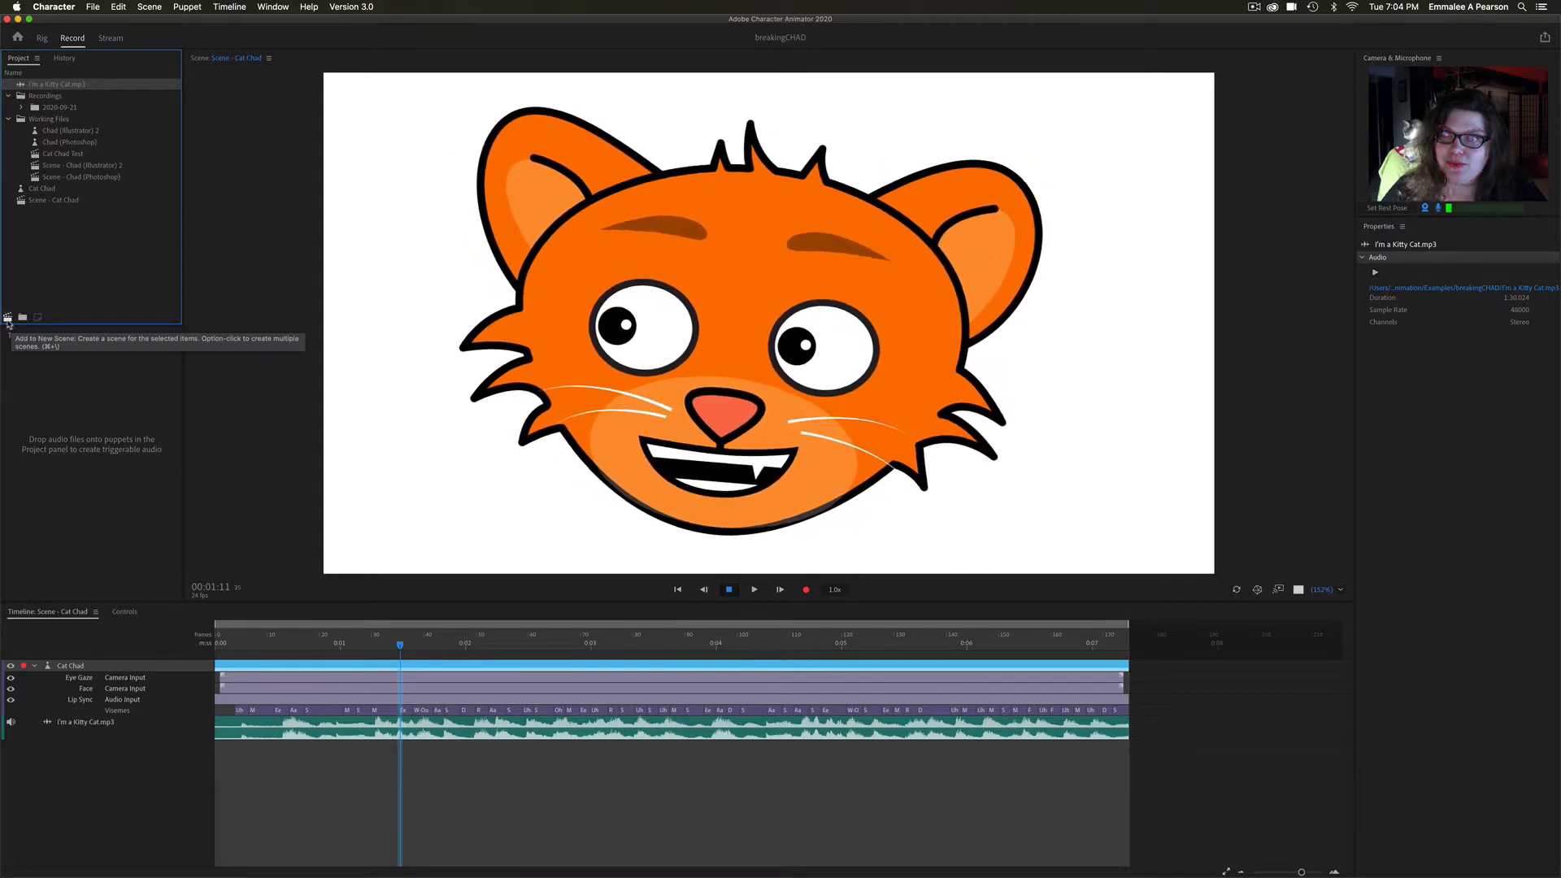
Step: Create a project folder named Audio and move I'm a Kitty Cat.mp3 into it
{"action": "left_click", "coordinate": [23, 318]}
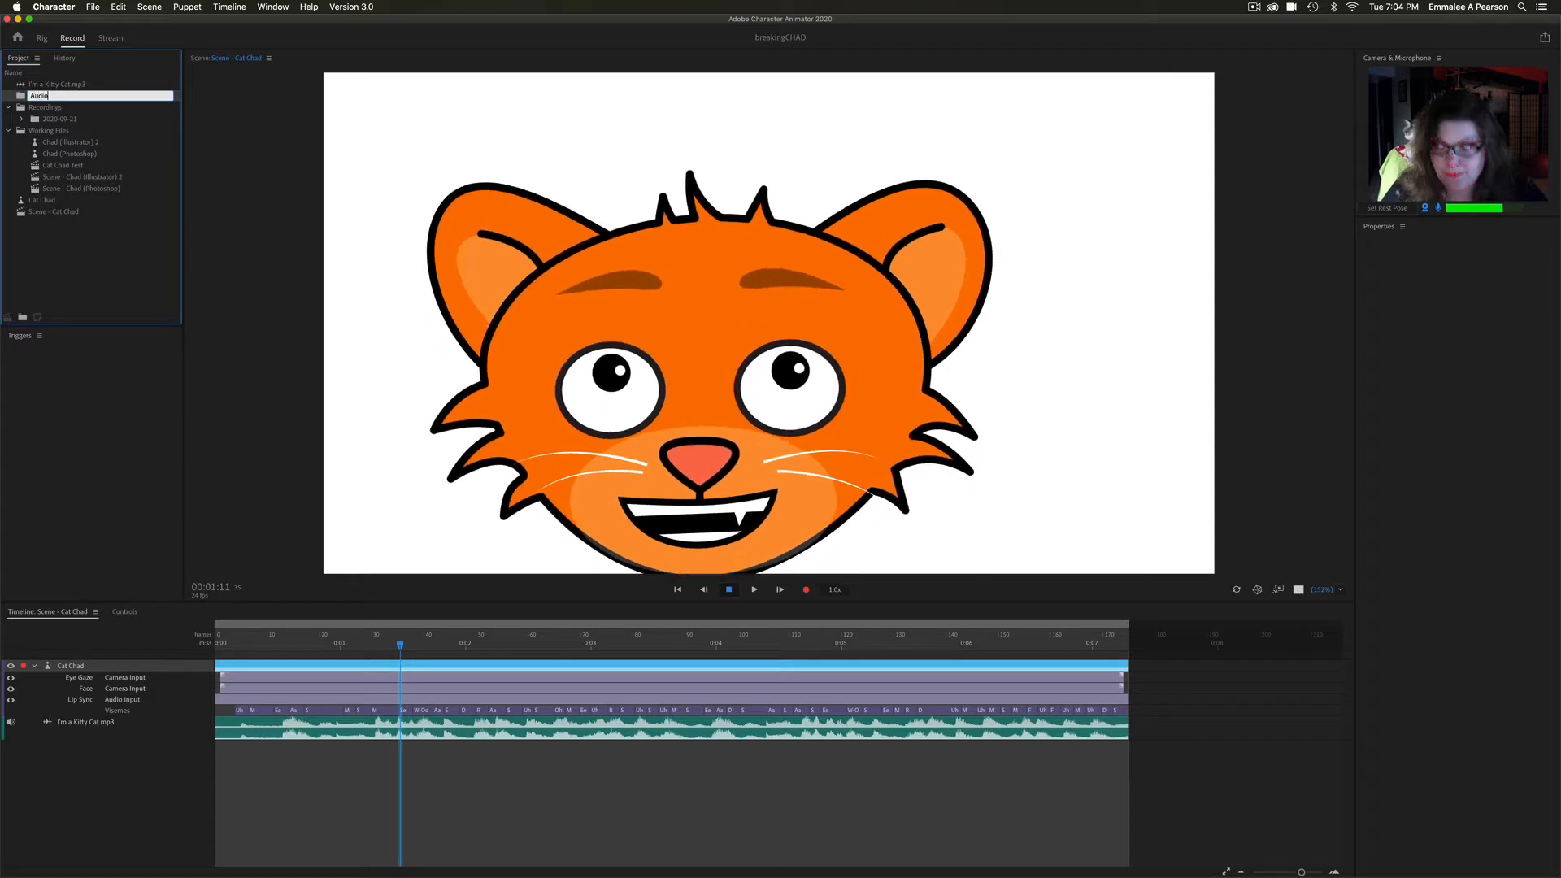
{"action": "type", "text": "Audio"}
{"action": "key", "text": "Return"}
{"action": "left_click_drag", "start_coordinate": [47, 89], "coordinate": [46, 93]}
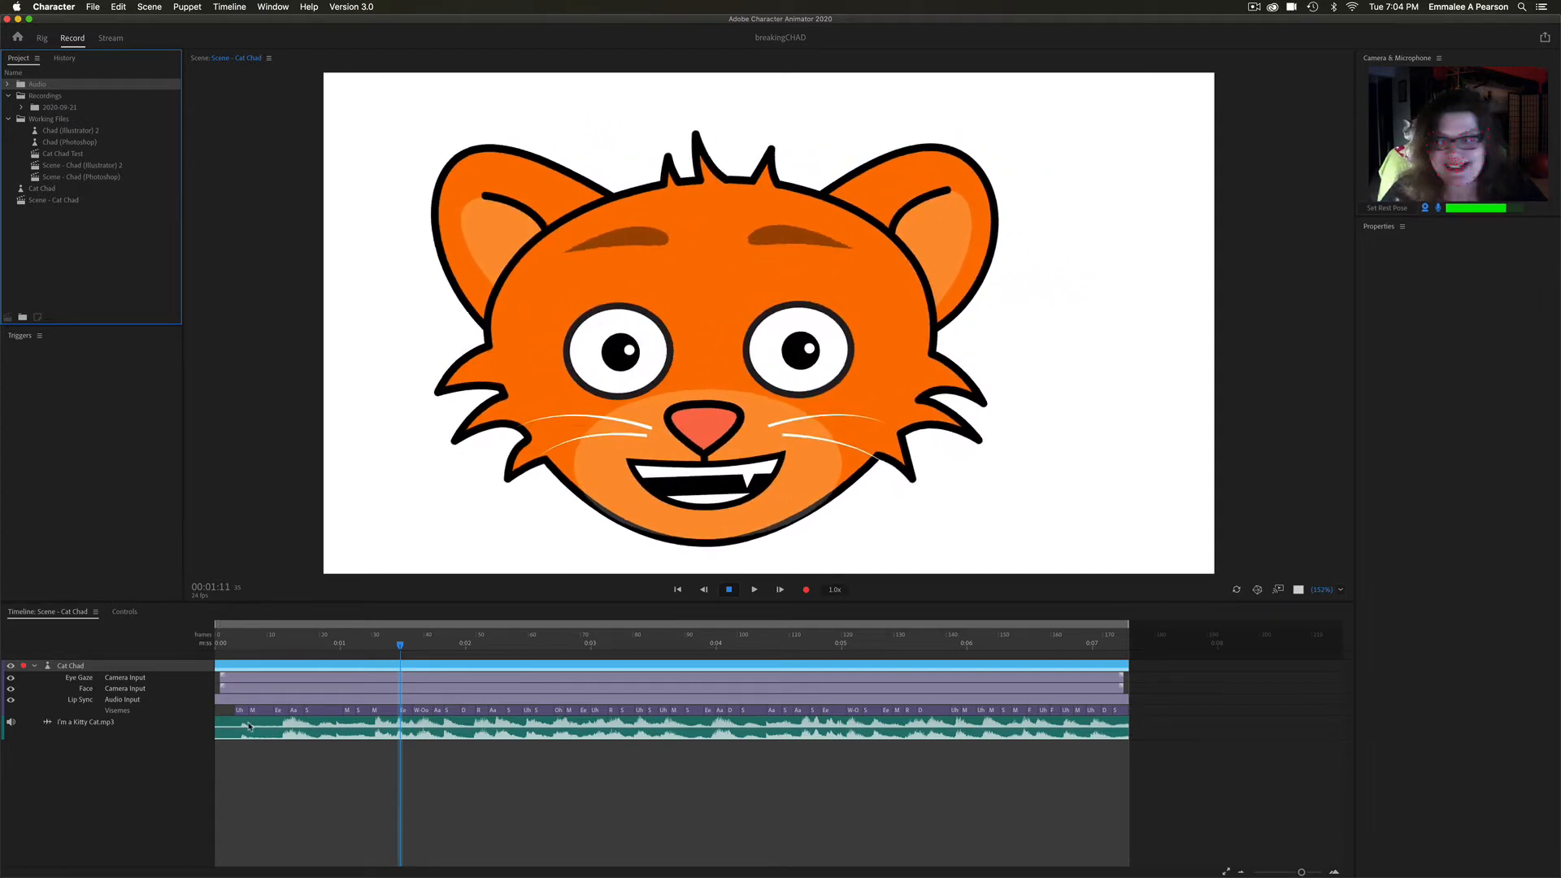
Step: Play the Cat Chad scene from the current playhead position and stop it after a few seconds
{"action": "left_click", "coordinate": [760, 592]}
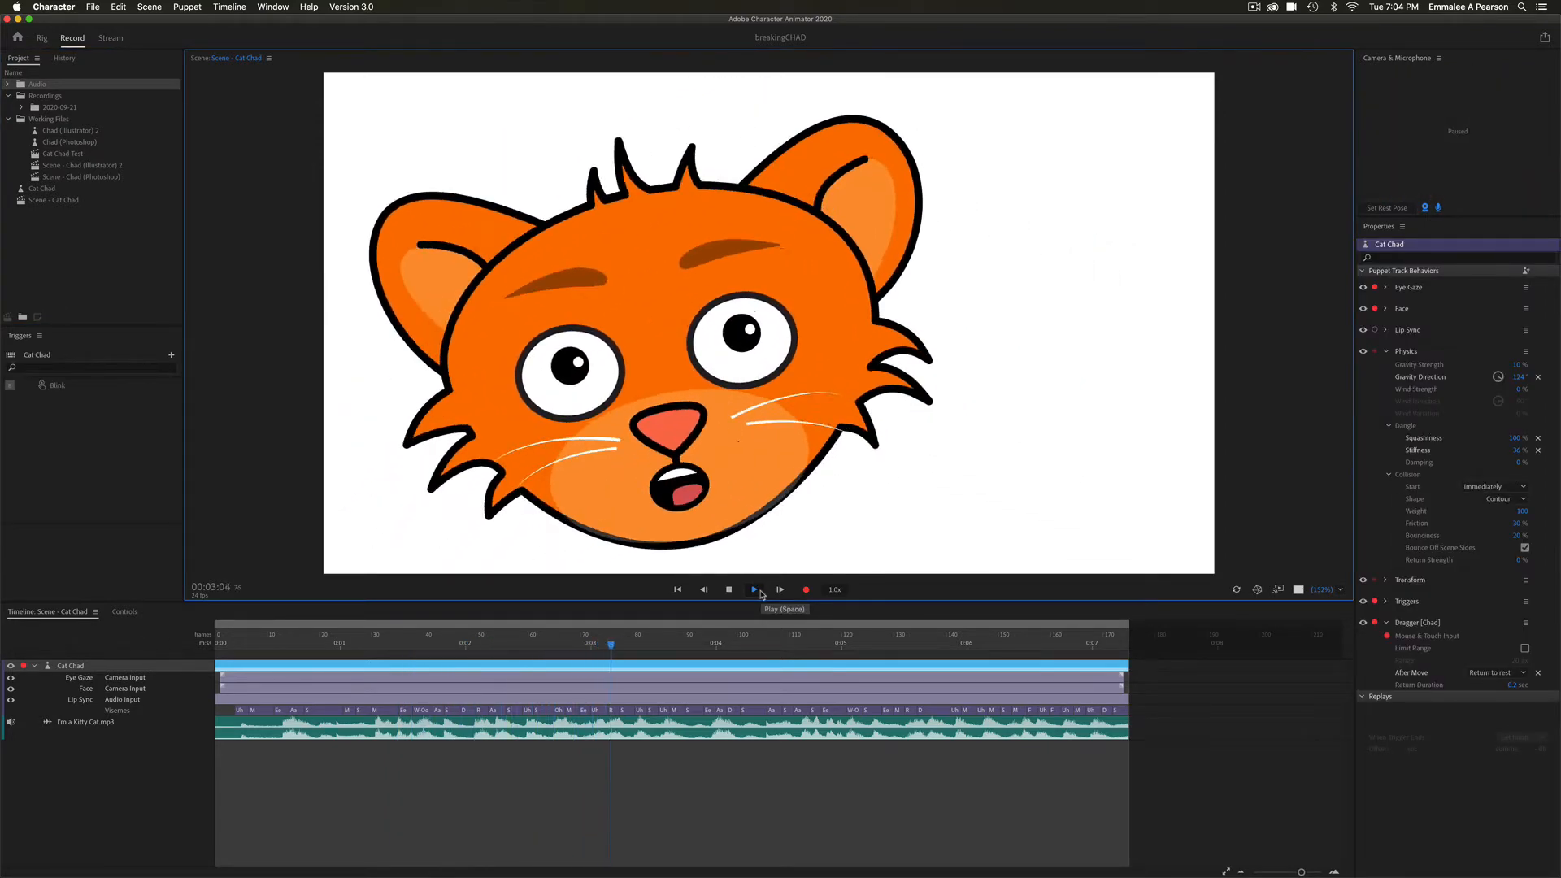
{"action": "left_click", "coordinate": [760, 591]}
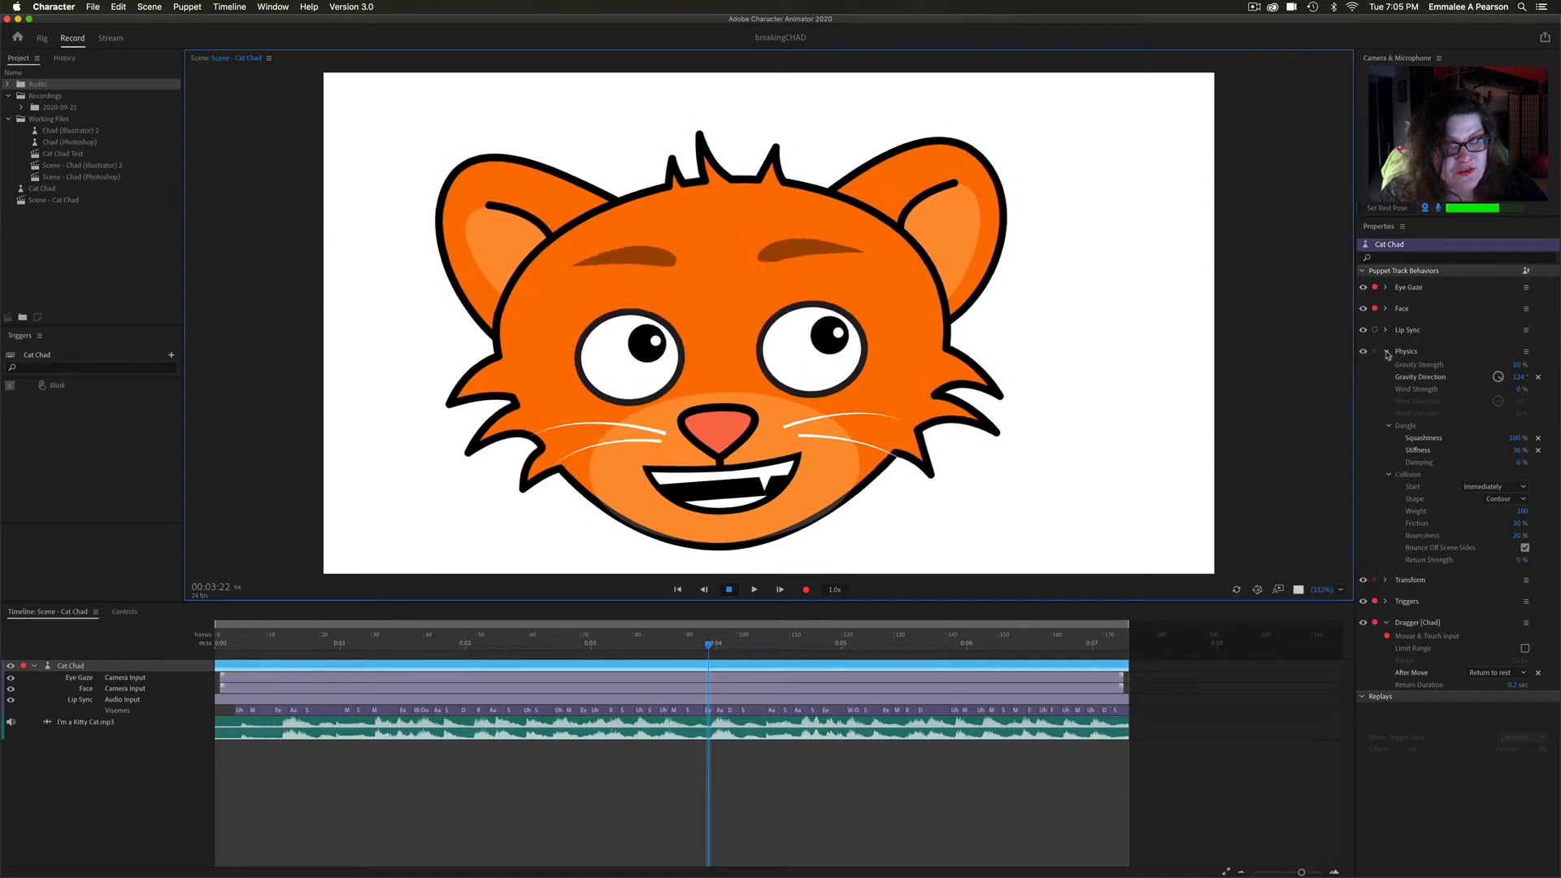
Step: Exaggerate the puppet's gravity strength as a test and reset both gravity direction and gravity strength to their defaults
{"action": "left_click", "coordinate": [1516, 365]}
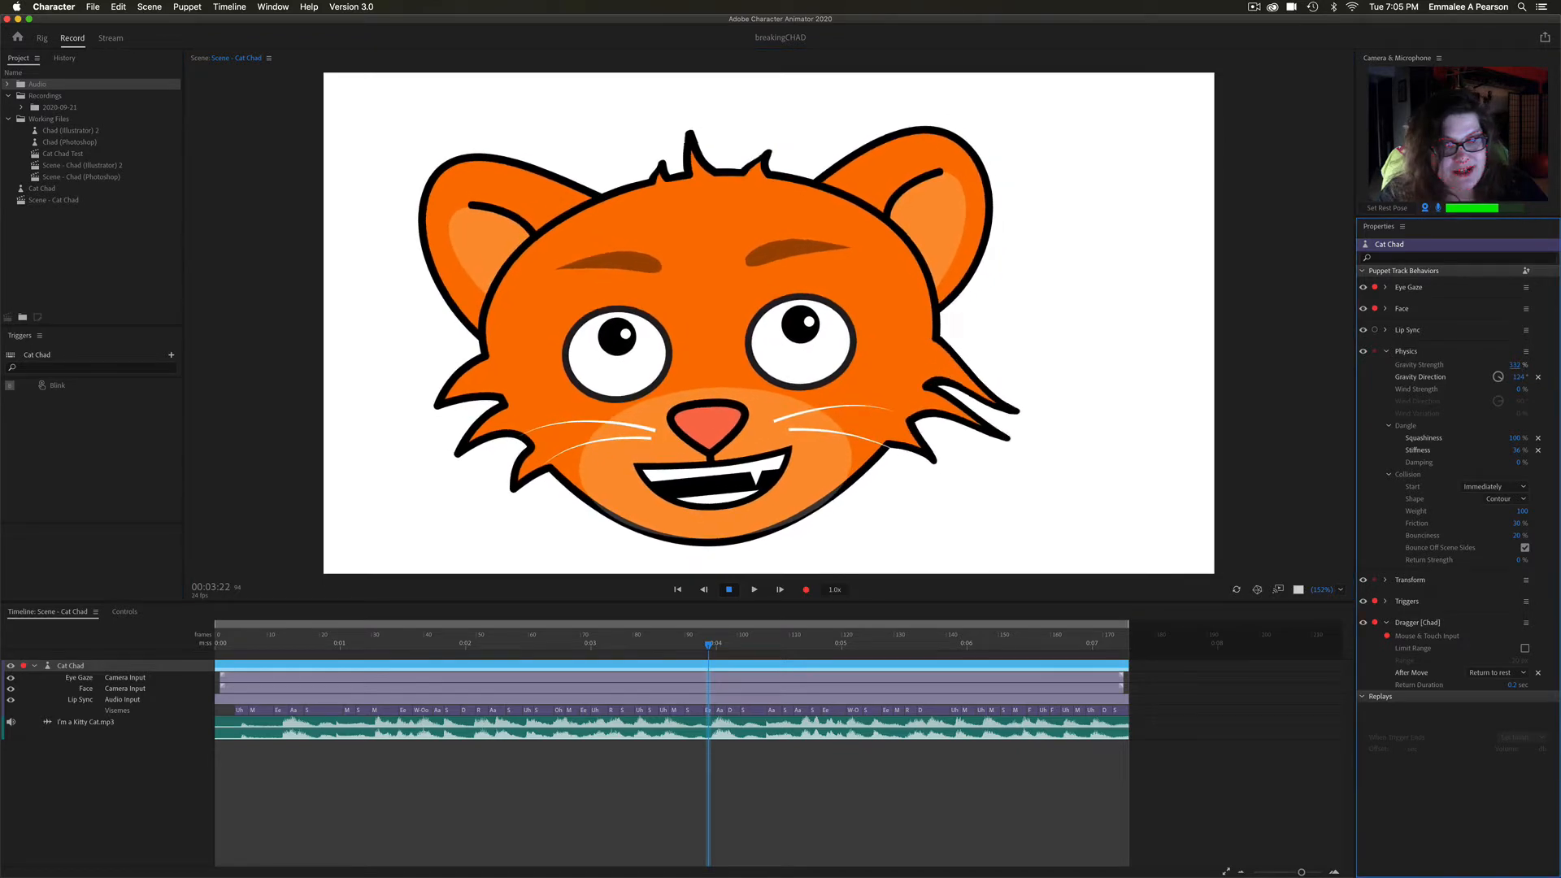
{"action": "left_click_drag", "start_coordinate": [1515, 365], "coordinate": [1508, 365]}
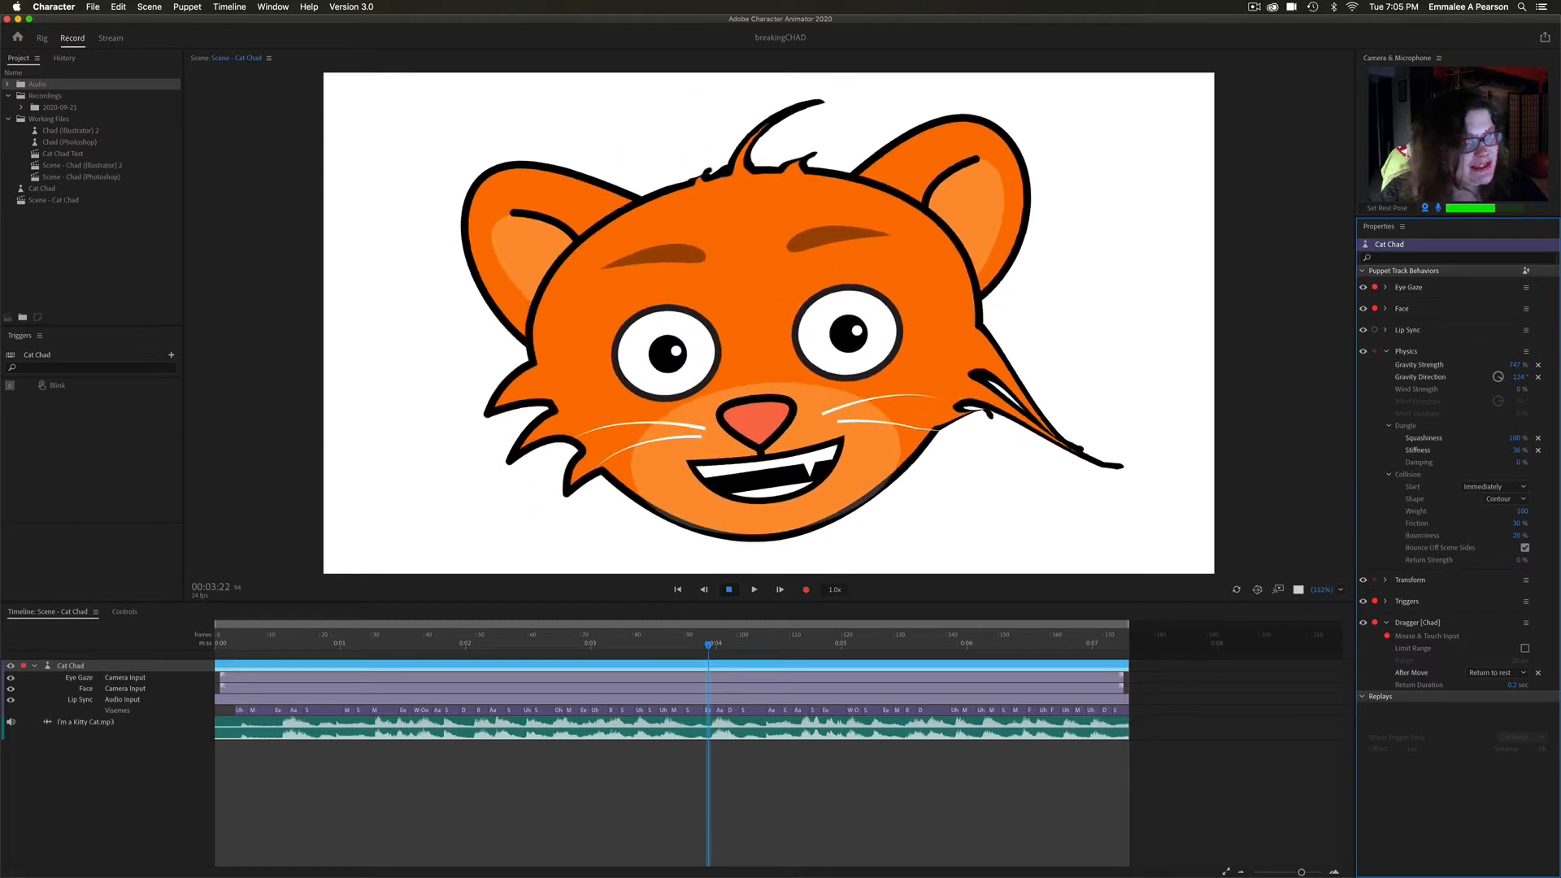
{"action": "left_click", "coordinate": [1537, 377]}
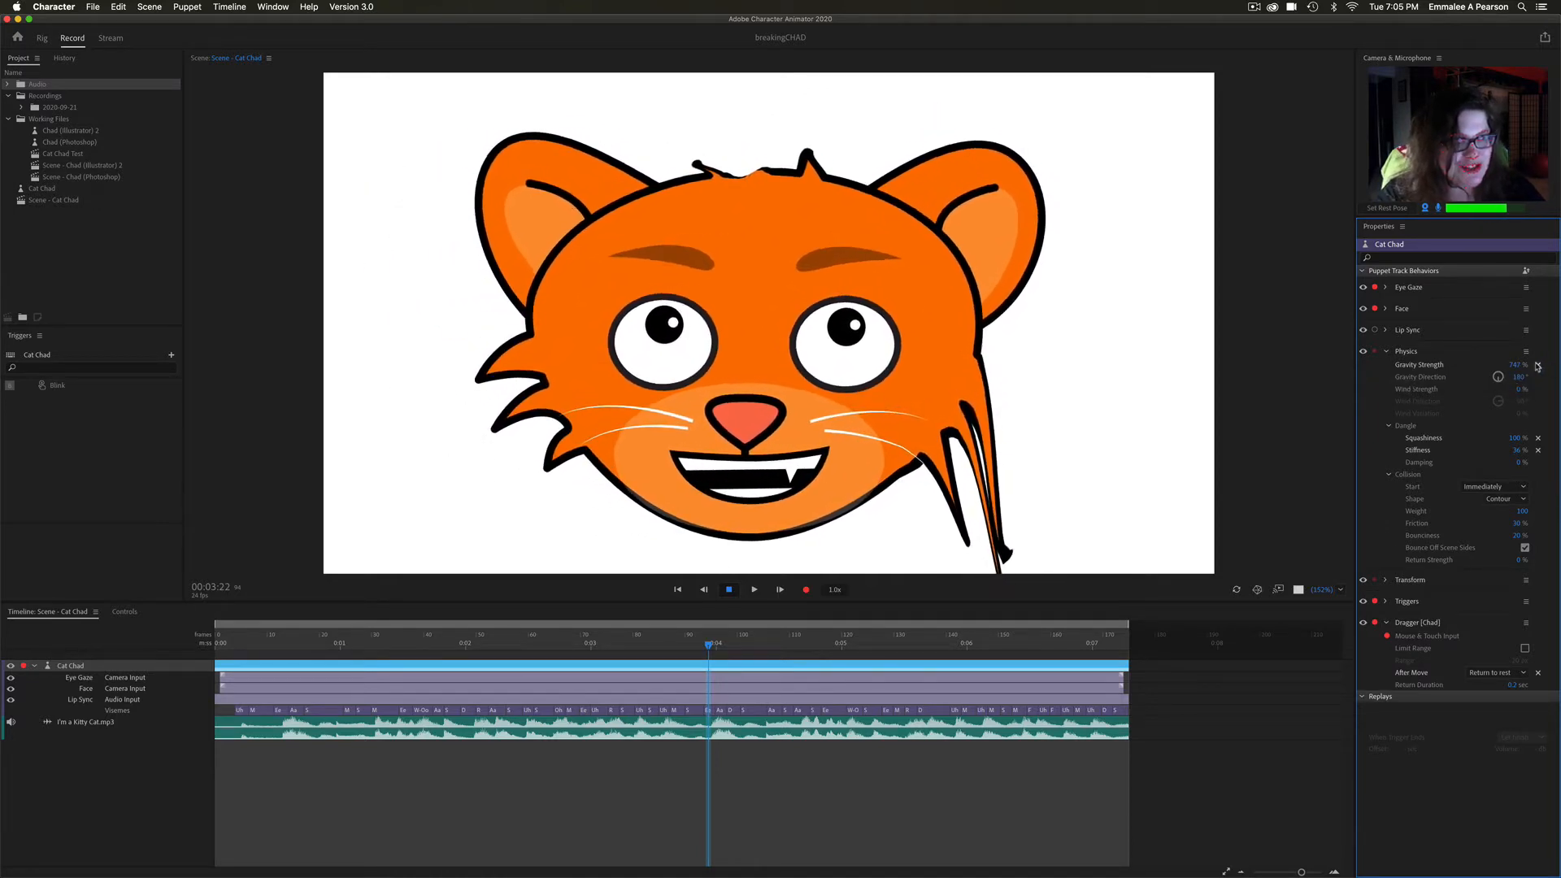
{"action": "left_click", "coordinate": [1537, 367]}
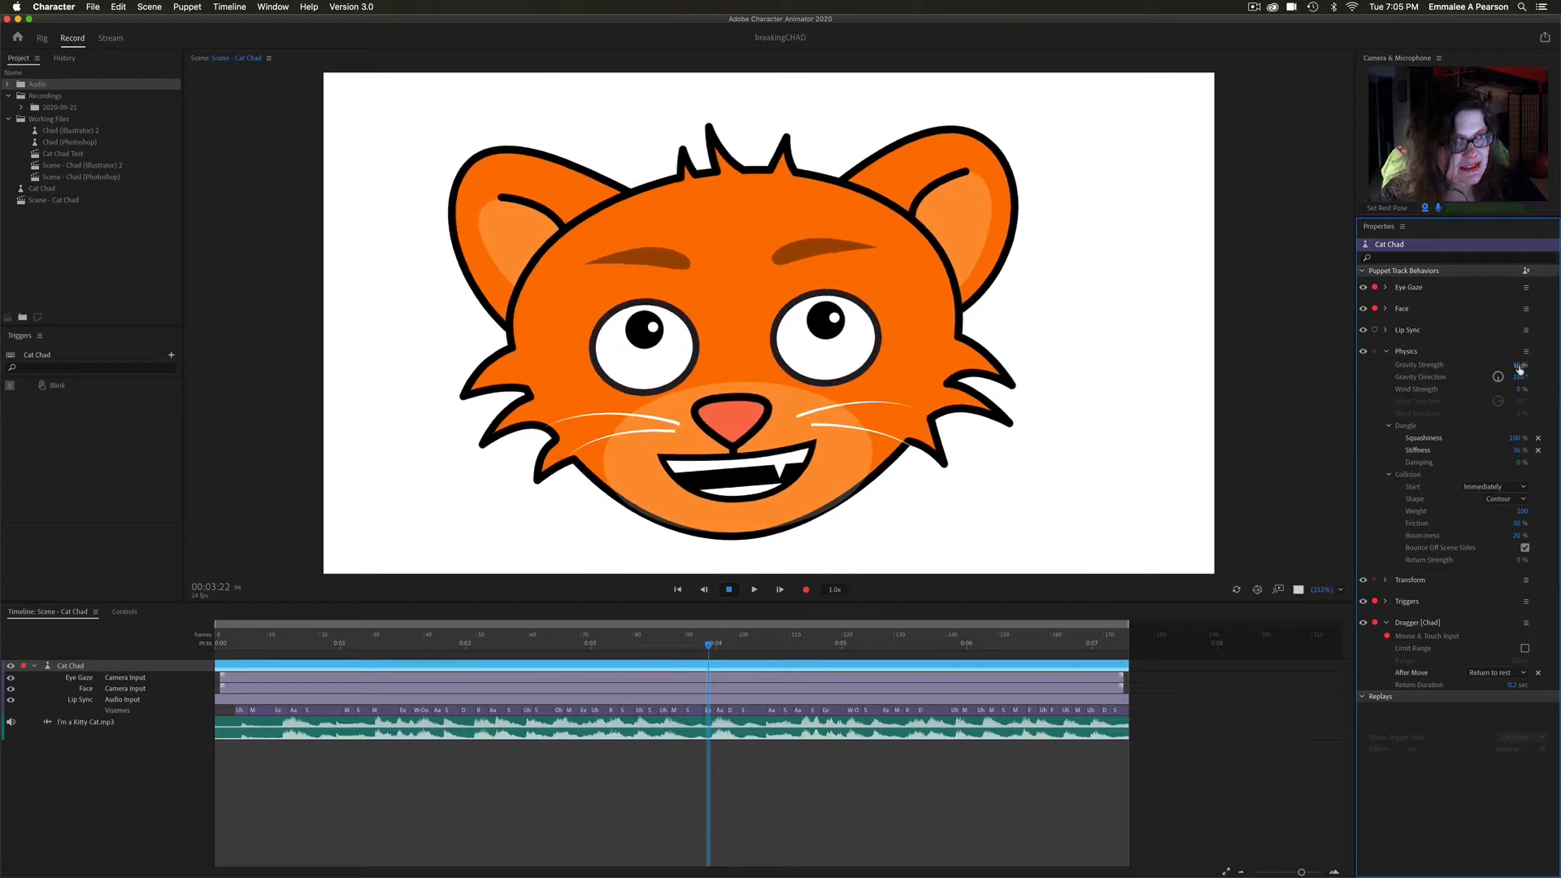
Step: Set the Physics behavior's gravity strength to 45 %, with a Dangle squashiness of 73 % and stiffness of 28 %
{"action": "left_click_drag", "start_coordinate": [1519, 366], "coordinate": [1539, 367]}
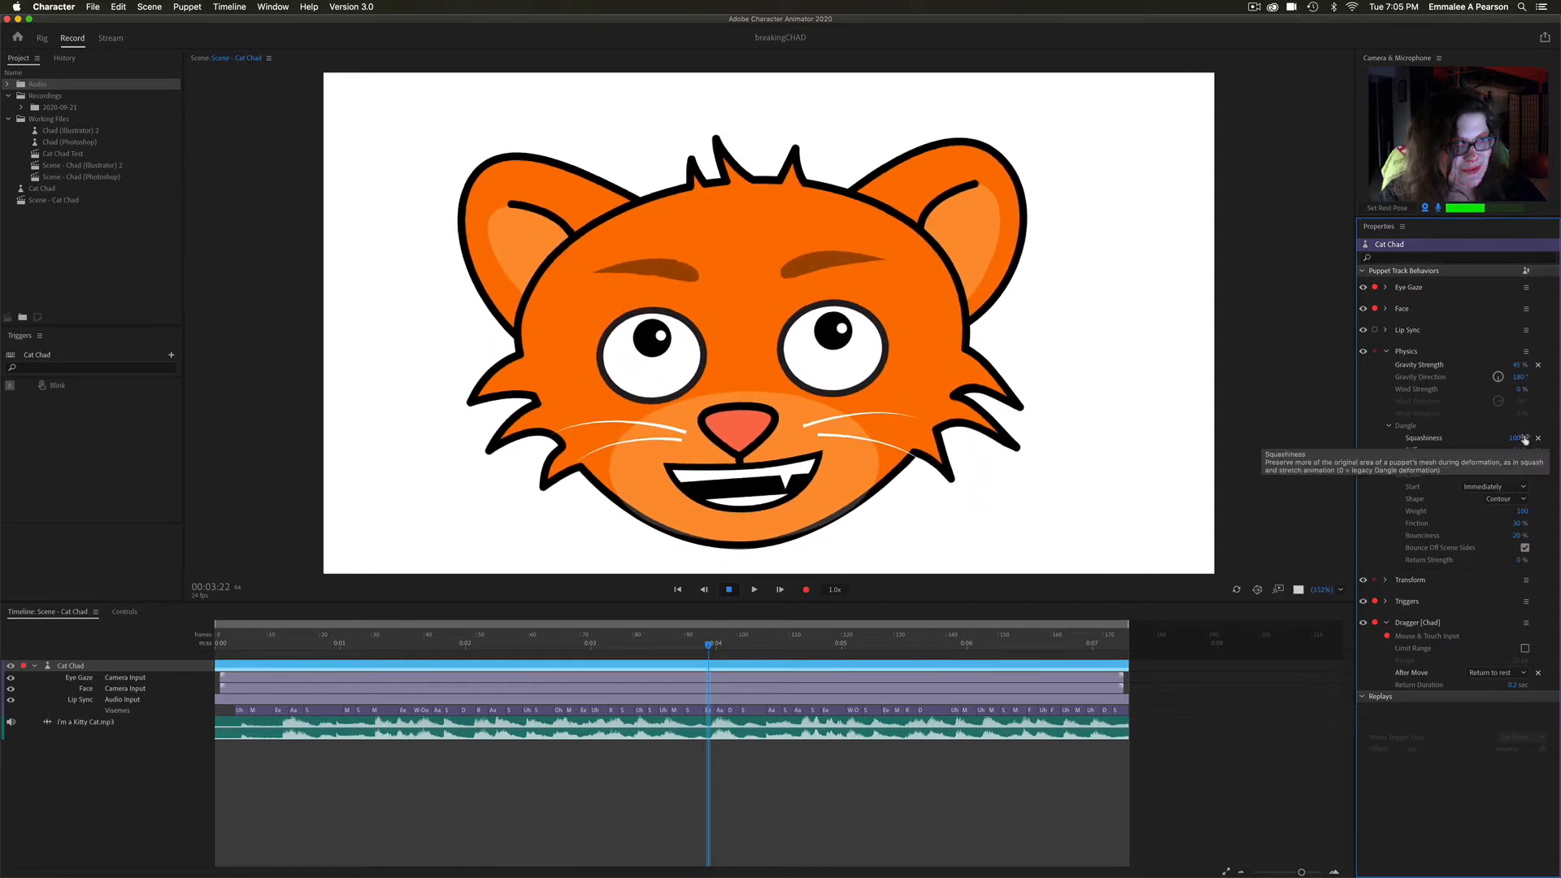
{"action": "mouse_move", "coordinate": [1512, 440]}
{"action": "left_mouse_down"}
{"action": "mouse_move", "coordinate": [1474, 437]}
{"action": "mouse_move", "coordinate": [1510, 437]}
{"action": "left_mouse_up"}
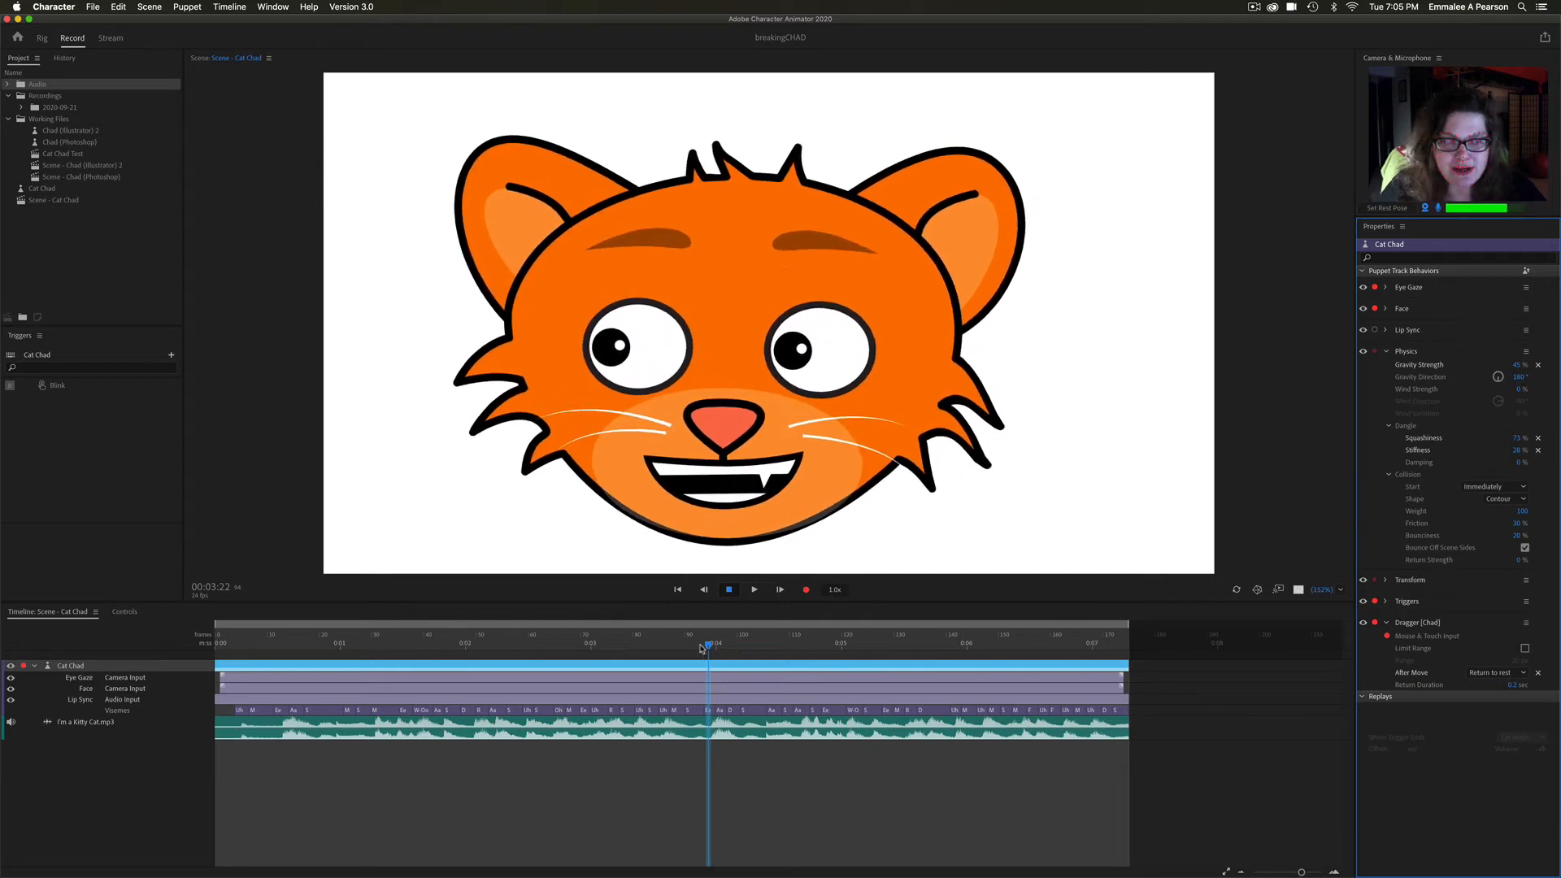
Step: Play the scene from two earlier points on the timeline to check how the hair and fur dangle
{"action": "left_click_drag", "start_coordinate": [702, 648], "coordinate": [599, 647]}
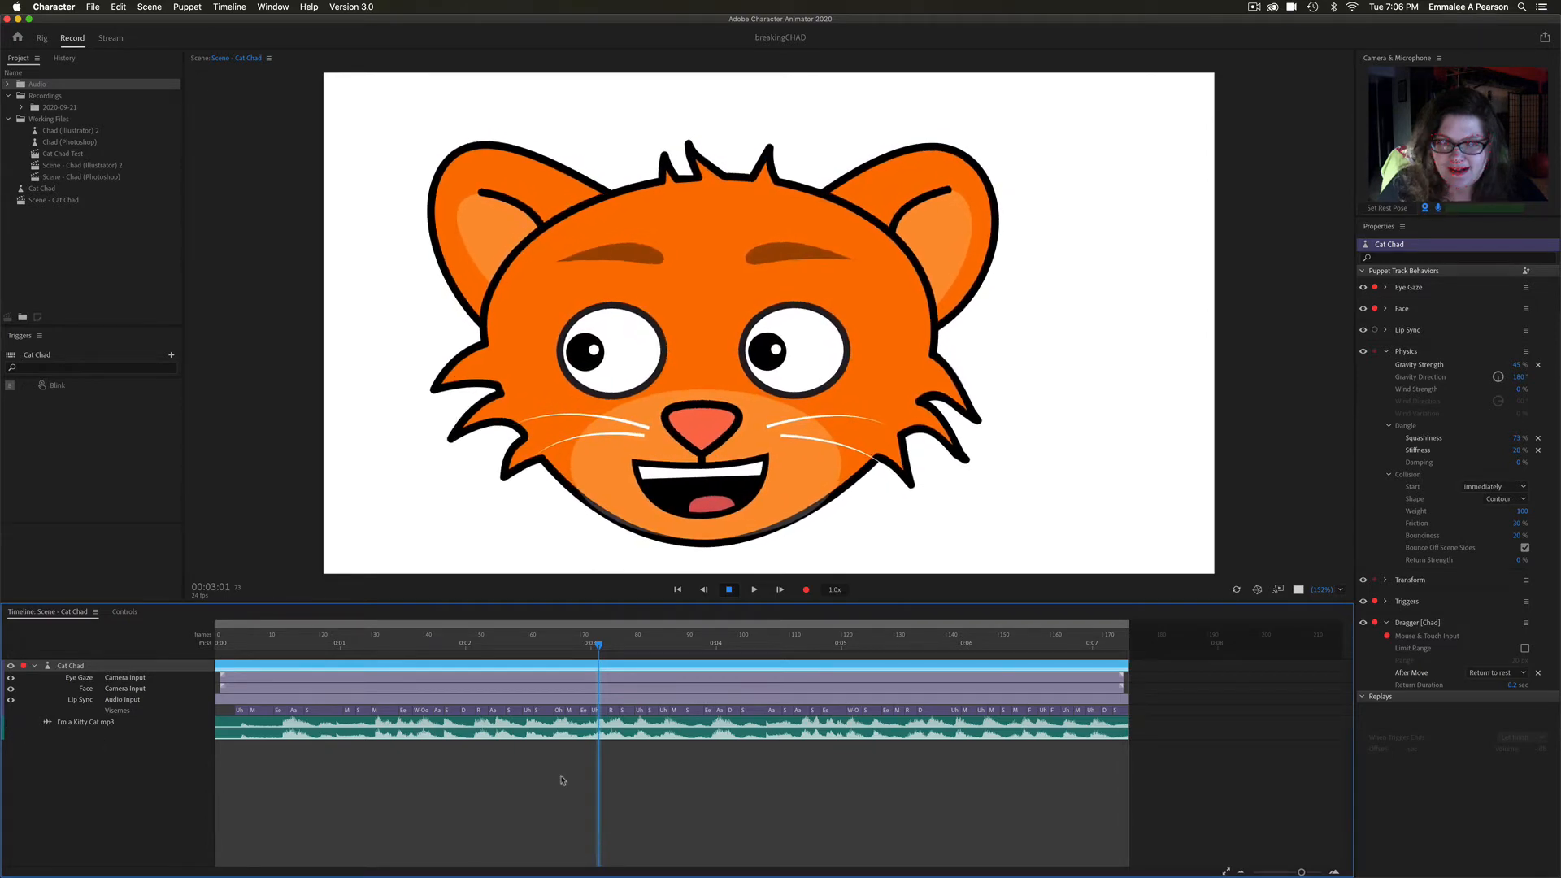
{"action": "key", "text": "space"}
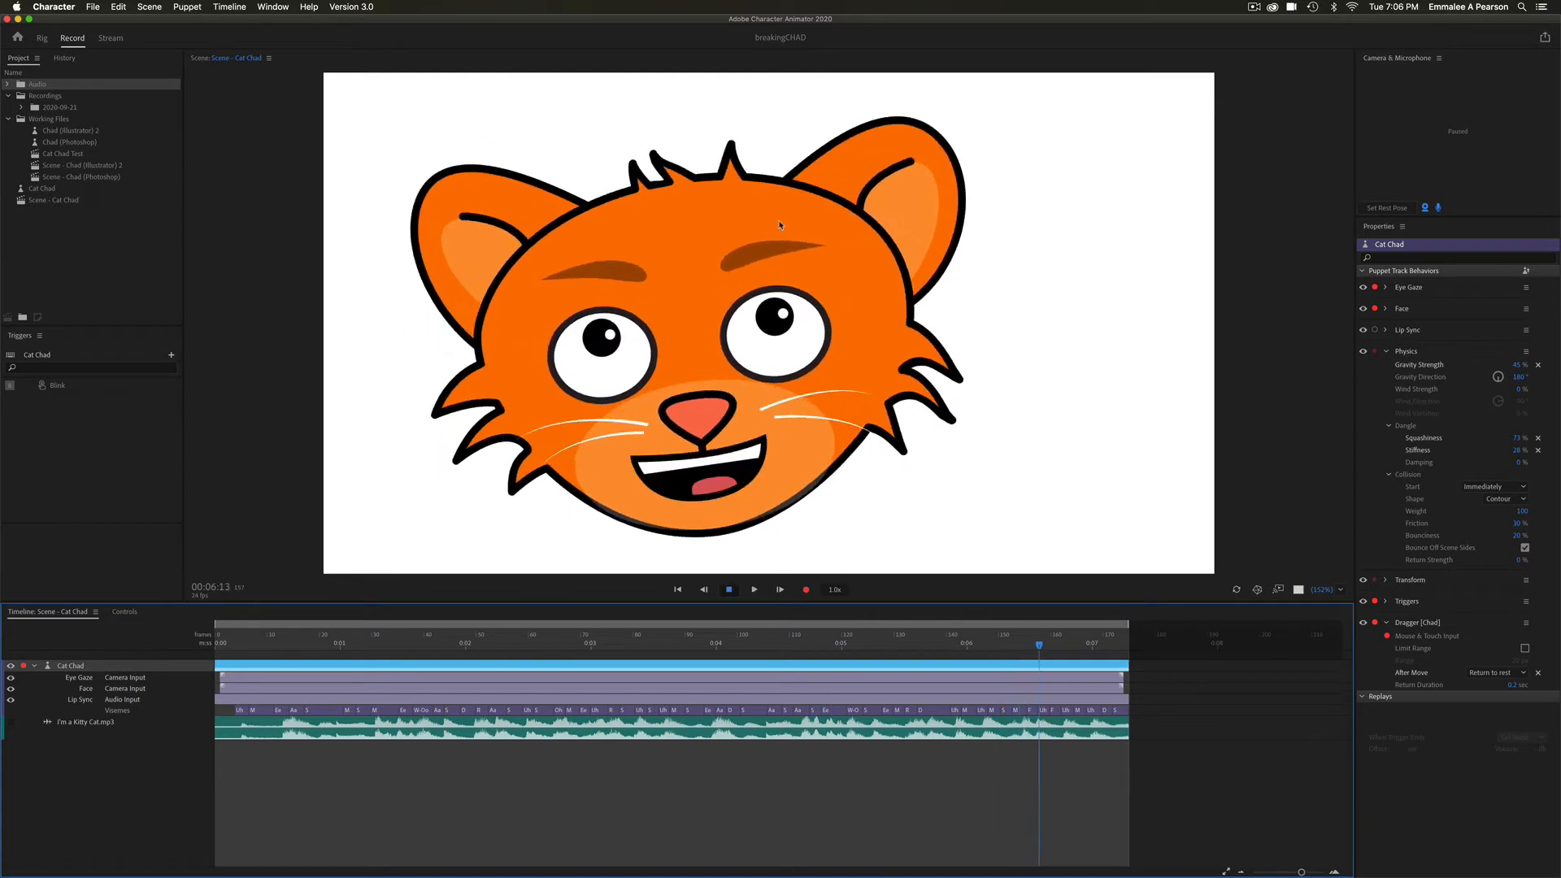
{"action": "key", "text": "space"}
{"action": "left_click_drag", "start_coordinate": [1019, 648], "coordinate": [541, 648]}
{"action": "key", "text": "space"}
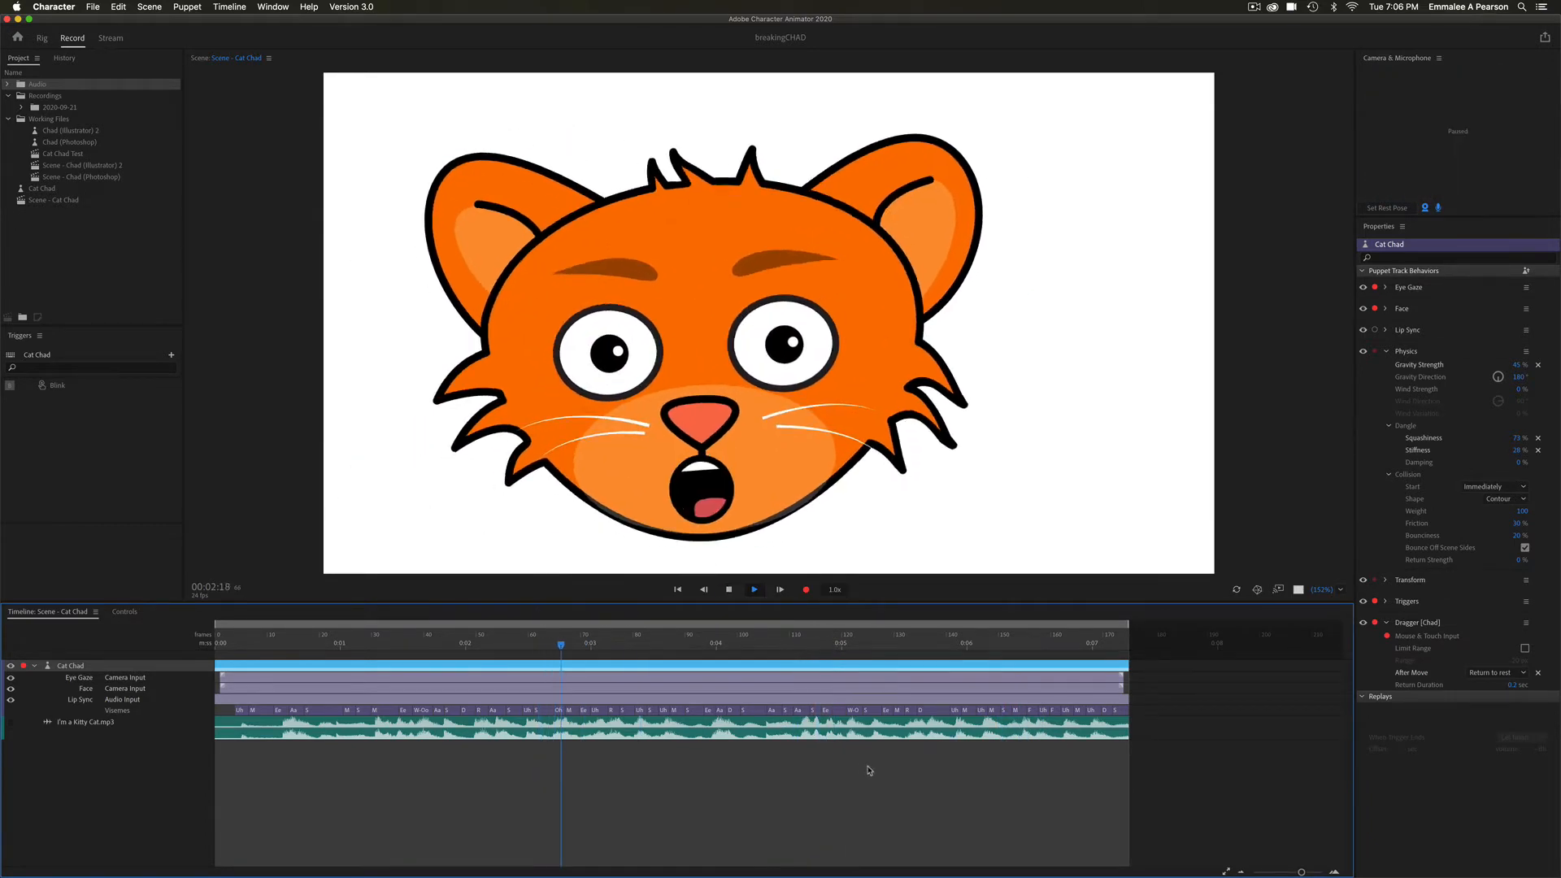
{"action": "key", "text": "space"}
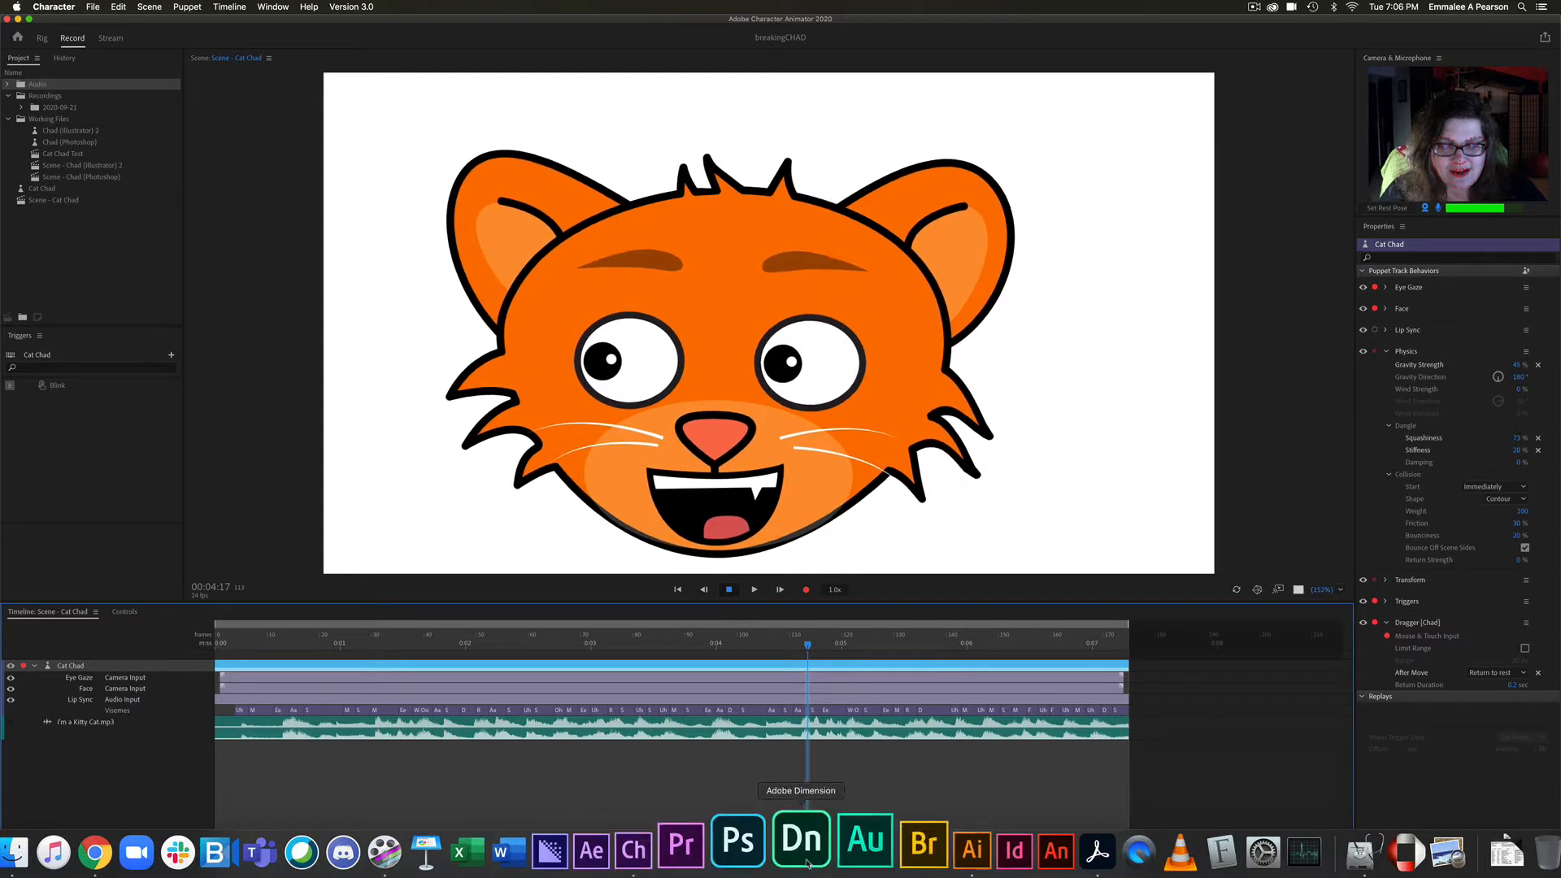
Step: Switch to Adobe Illustrator and examine the whiskers layer inside the face background group of Chad.ai
{"action": "left_click", "coordinate": [939, 855]}
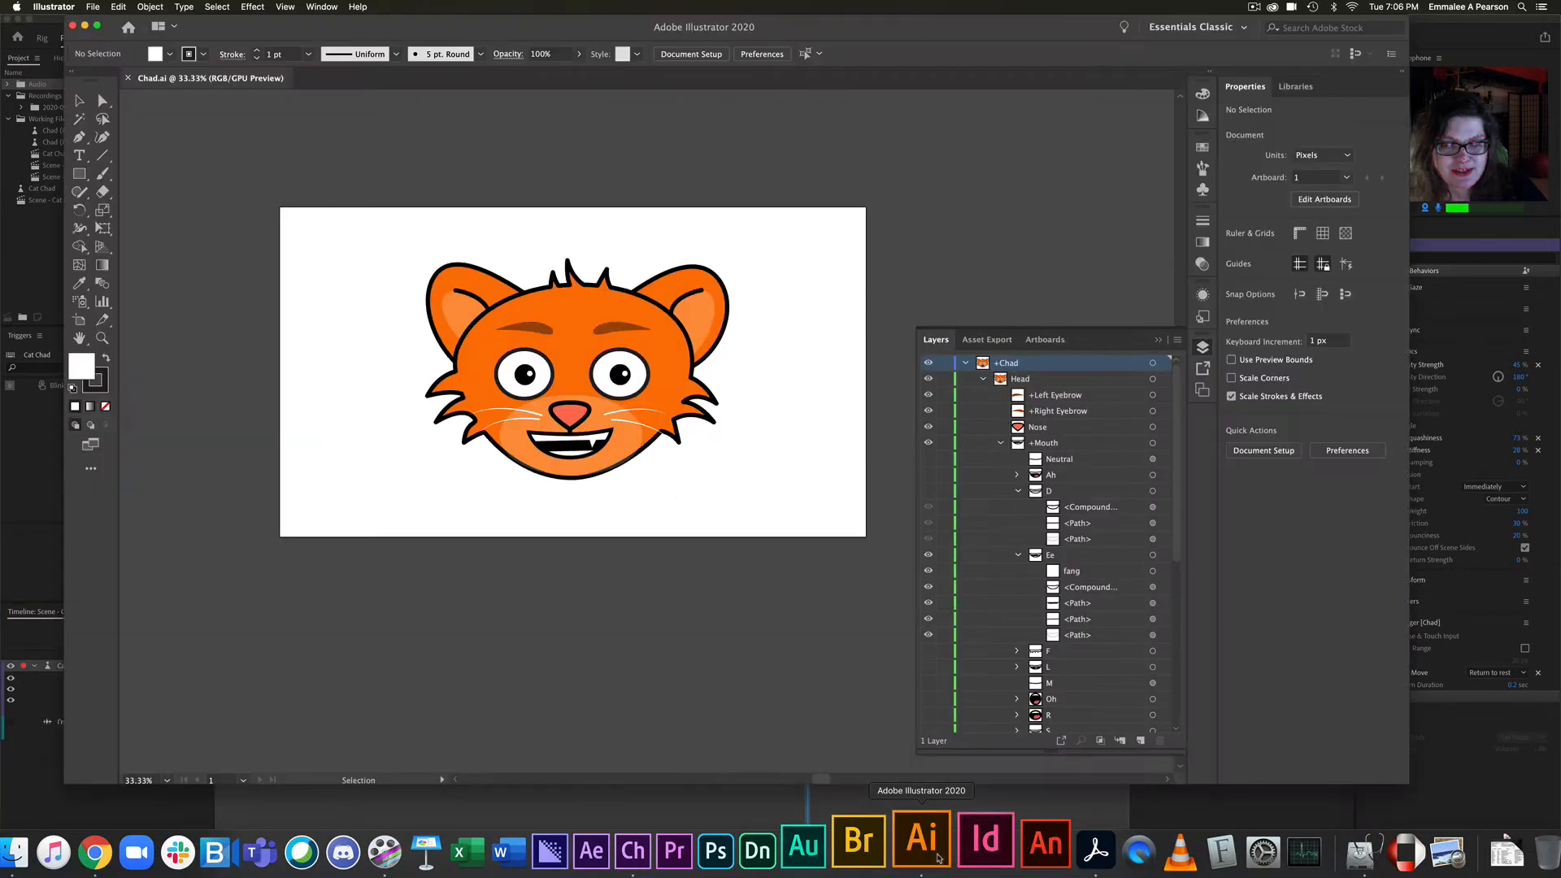
{"action": "left_click", "coordinate": [695, 849]}
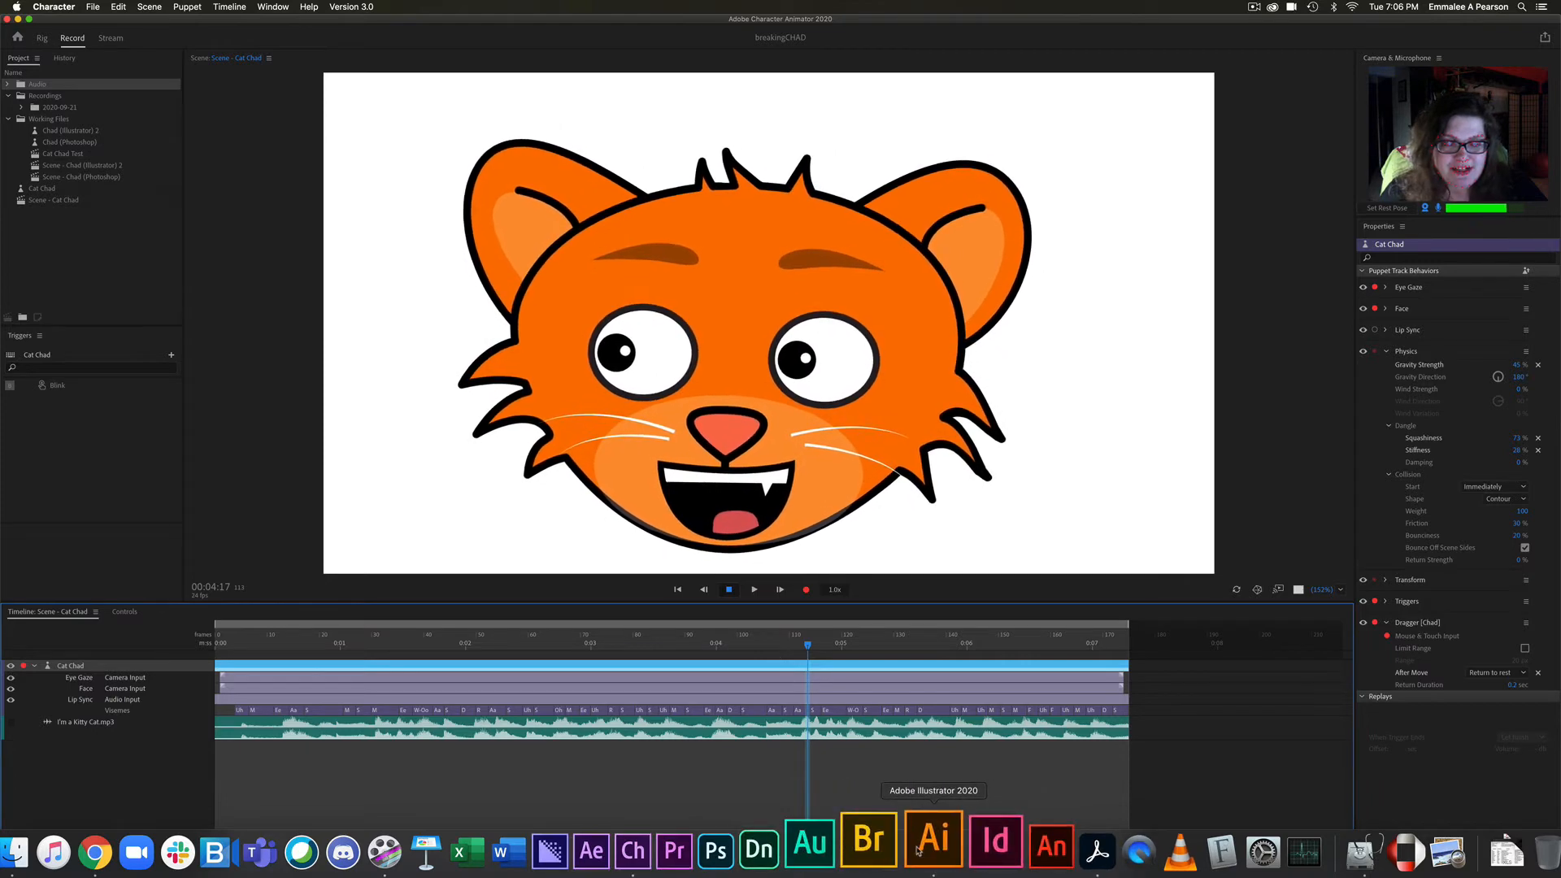
{"action": "left_click", "coordinate": [935, 850]}
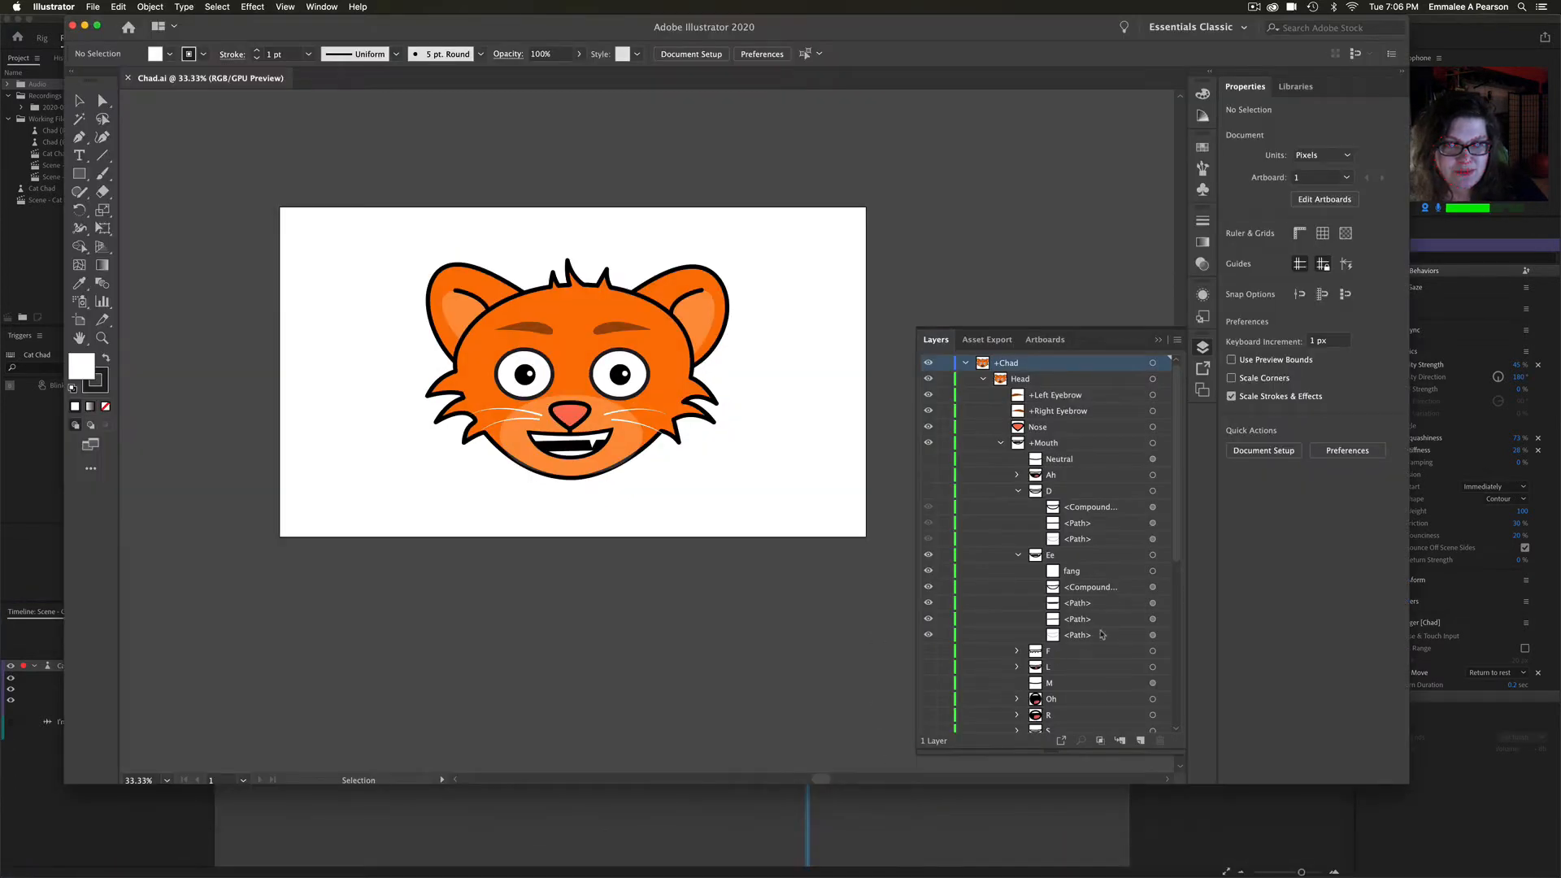
{"action": "scroll", "coordinate": [1181, 564], "scroll_direction": "down", "scroll_amount": 10}
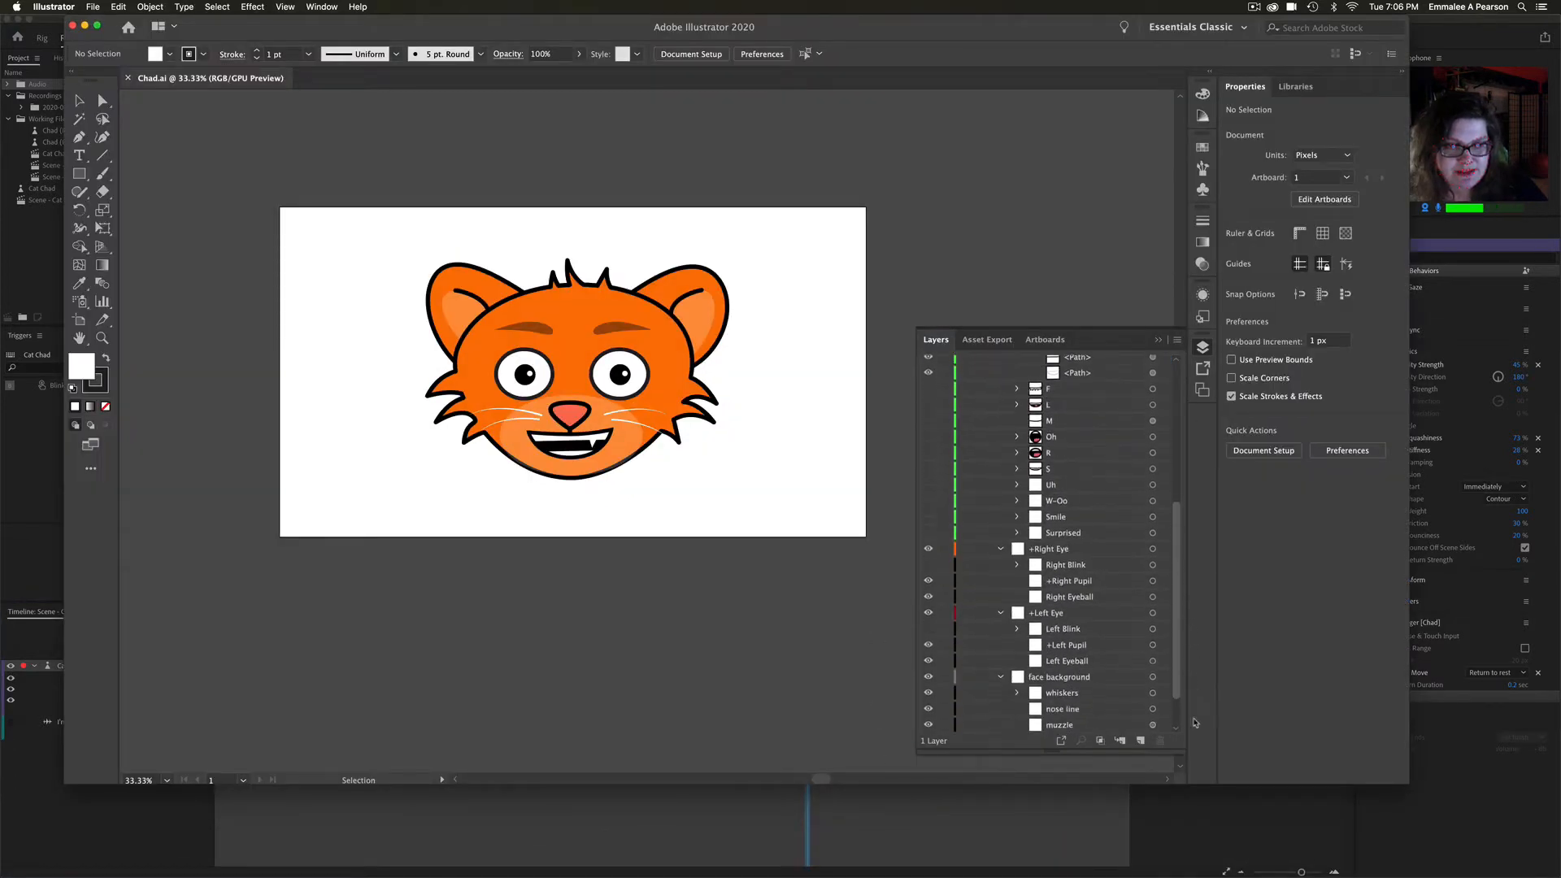
{"action": "left_click", "coordinate": [1052, 647]}
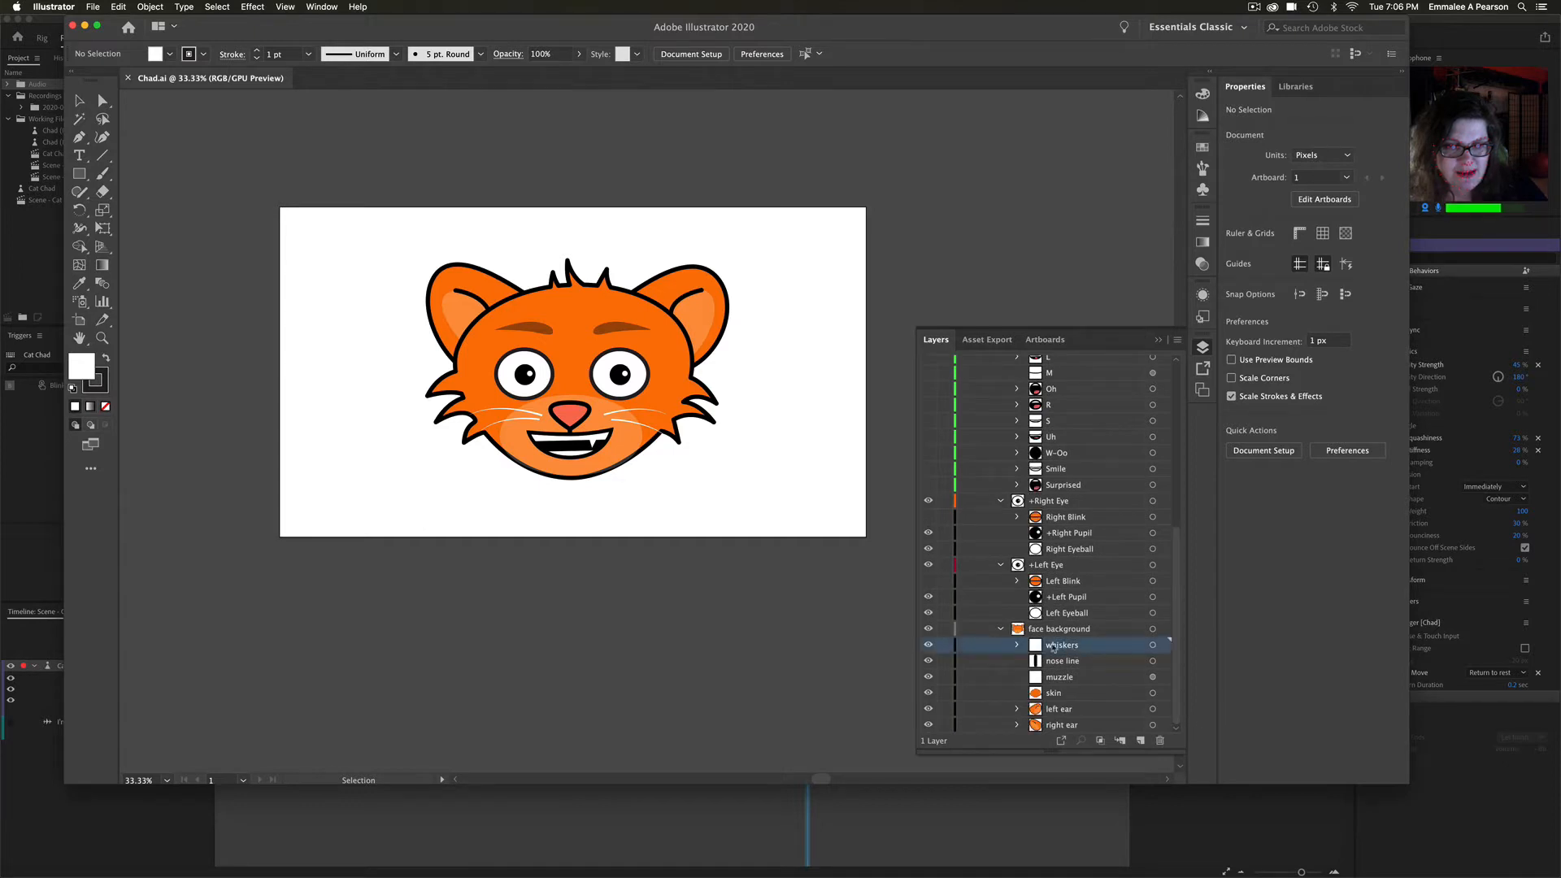
{"action": "left_click", "coordinate": [927, 646]}
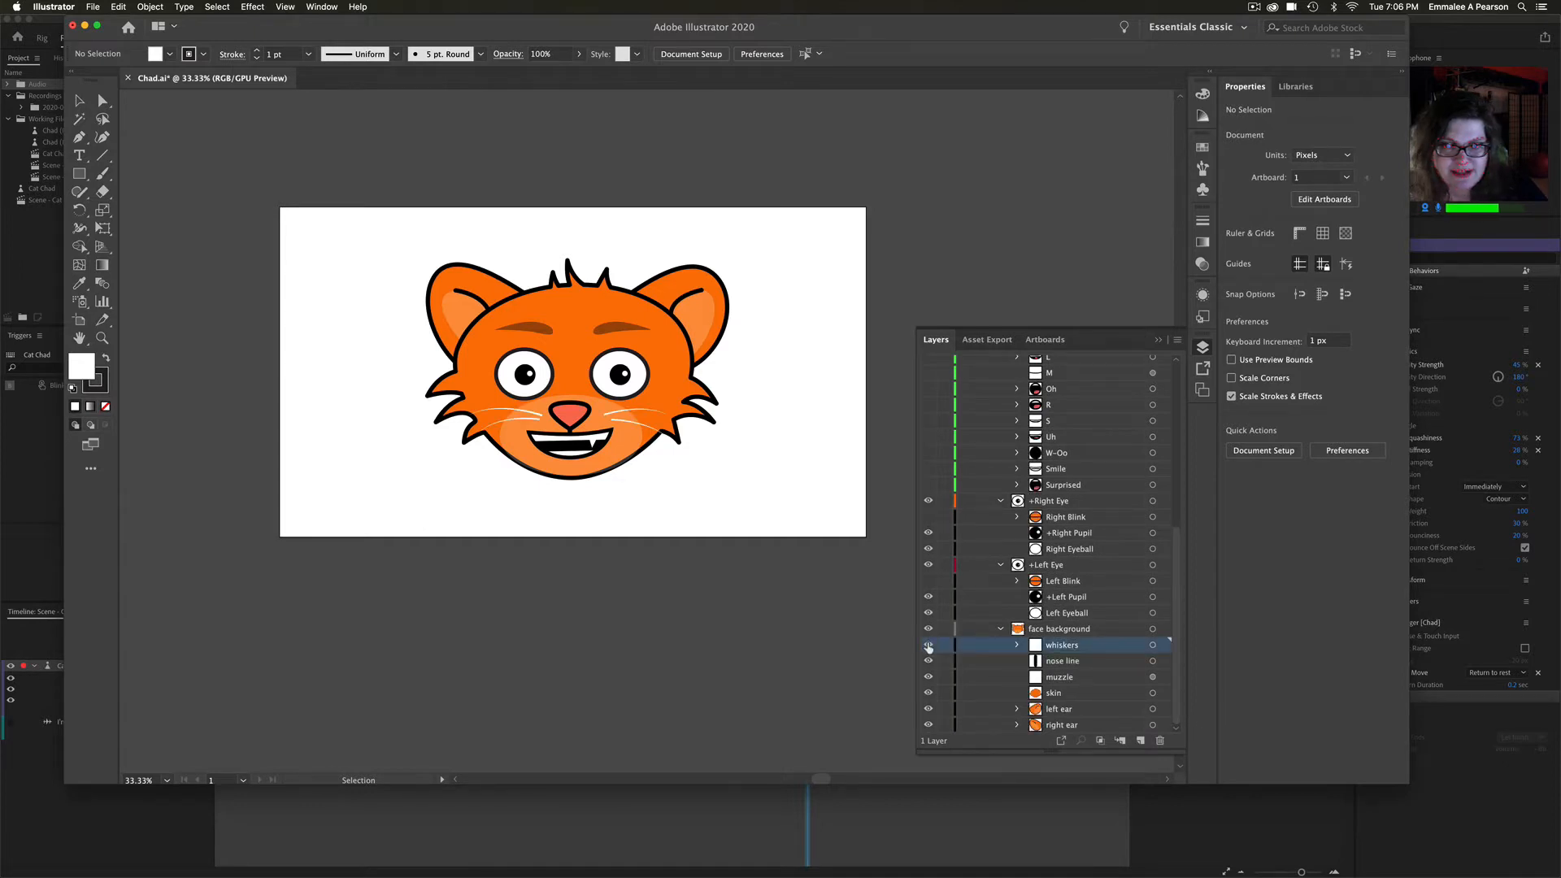
Step: Switch back to Character Animator, open the Cat Chad puppet for rigging and select its face background layer
{"action": "key", "text": "super+Tab"}
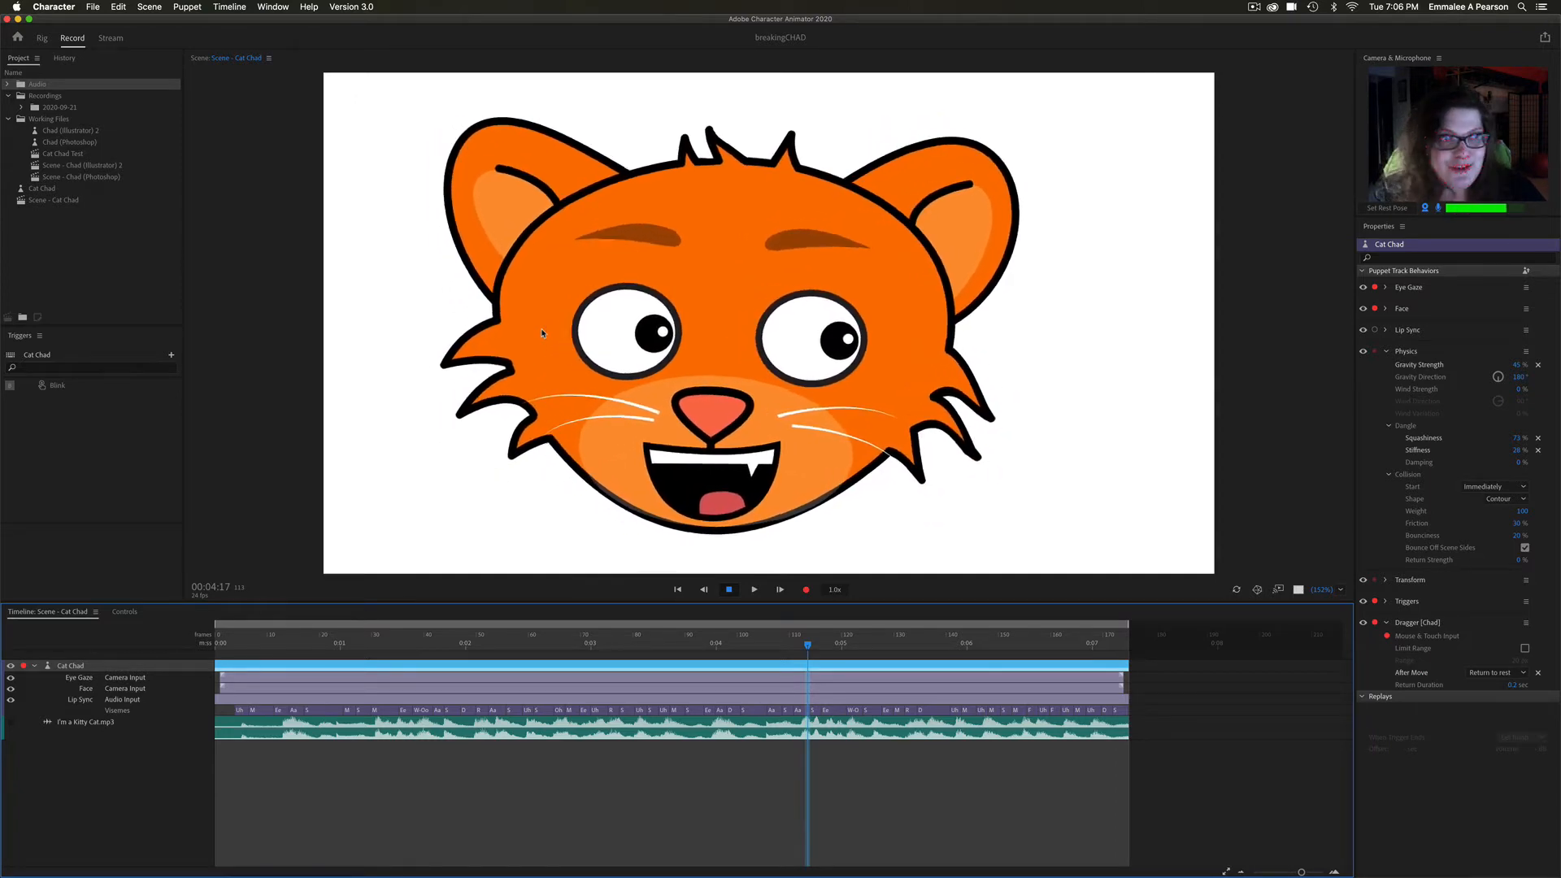
{"action": "left_click", "coordinate": [42, 38]}
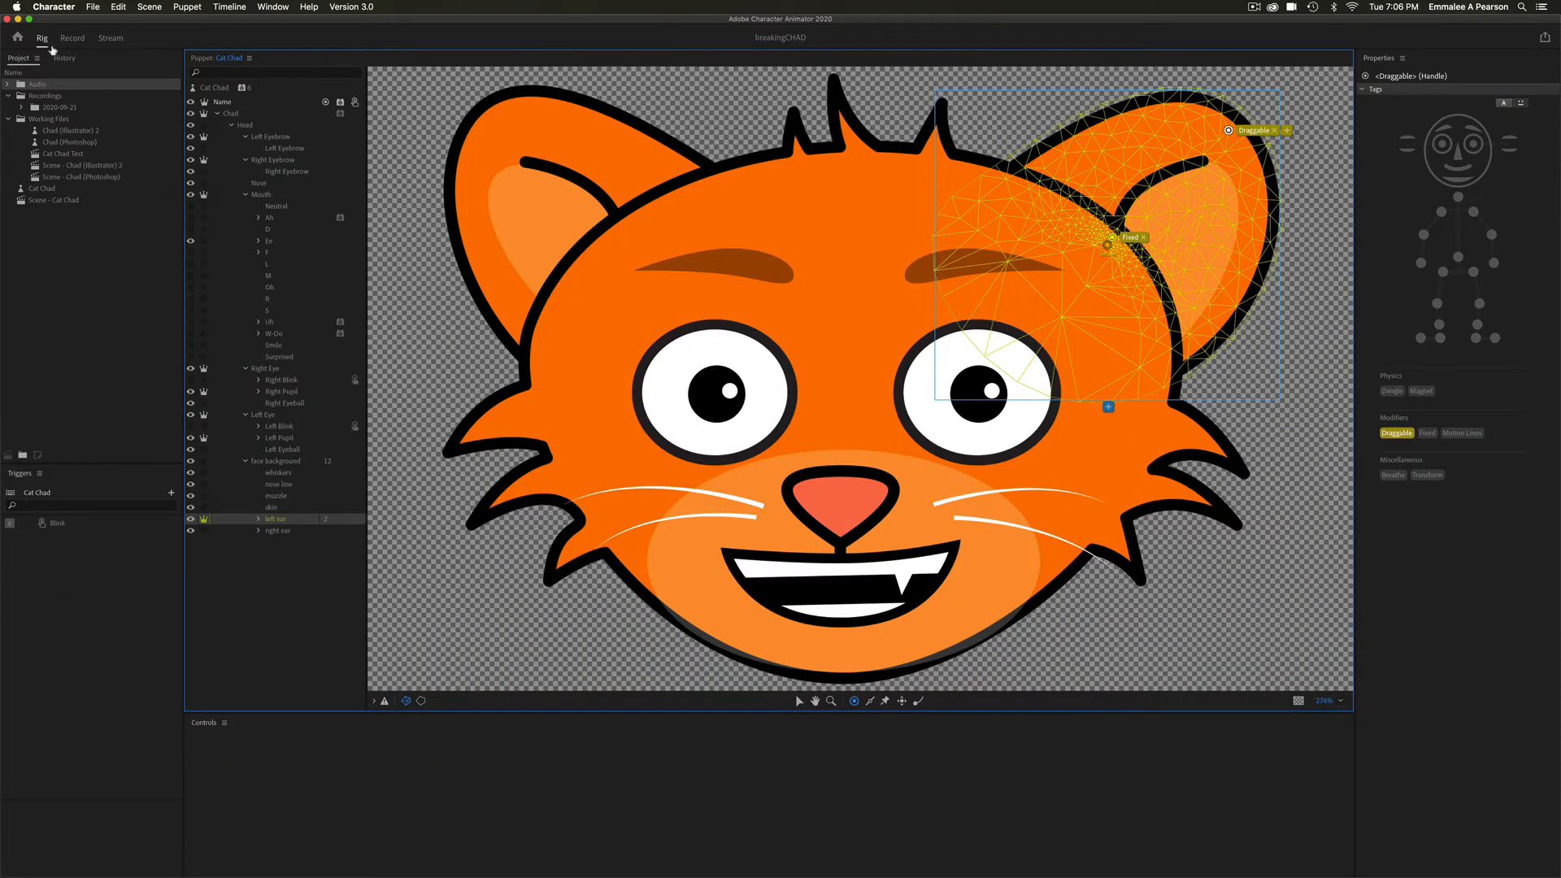
{"action": "left_click", "coordinate": [279, 463]}
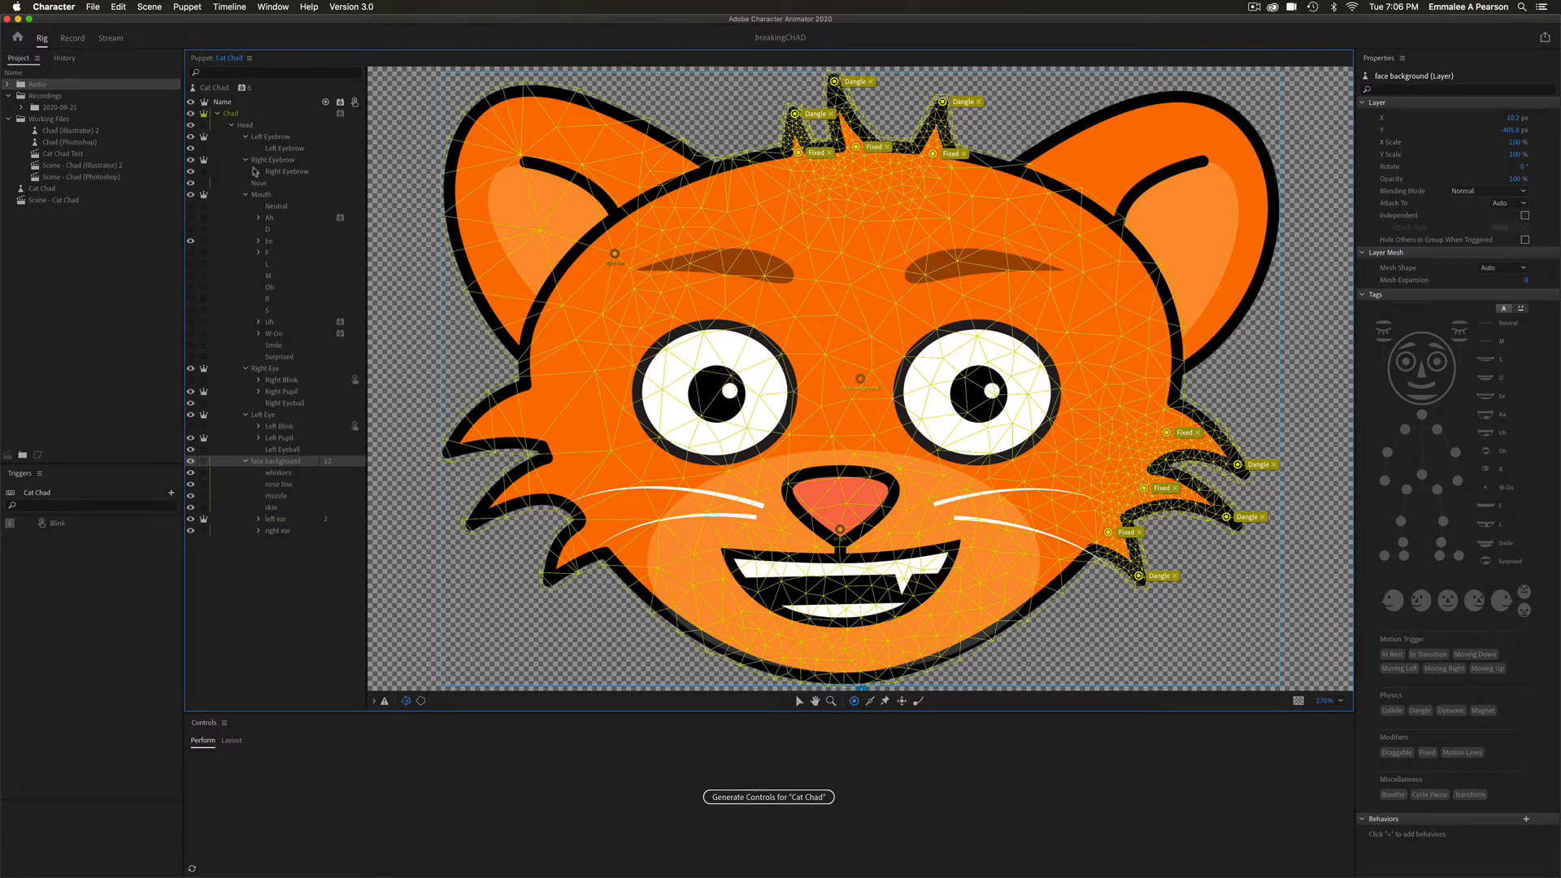
{"action": "left_click", "coordinate": [245, 126]}
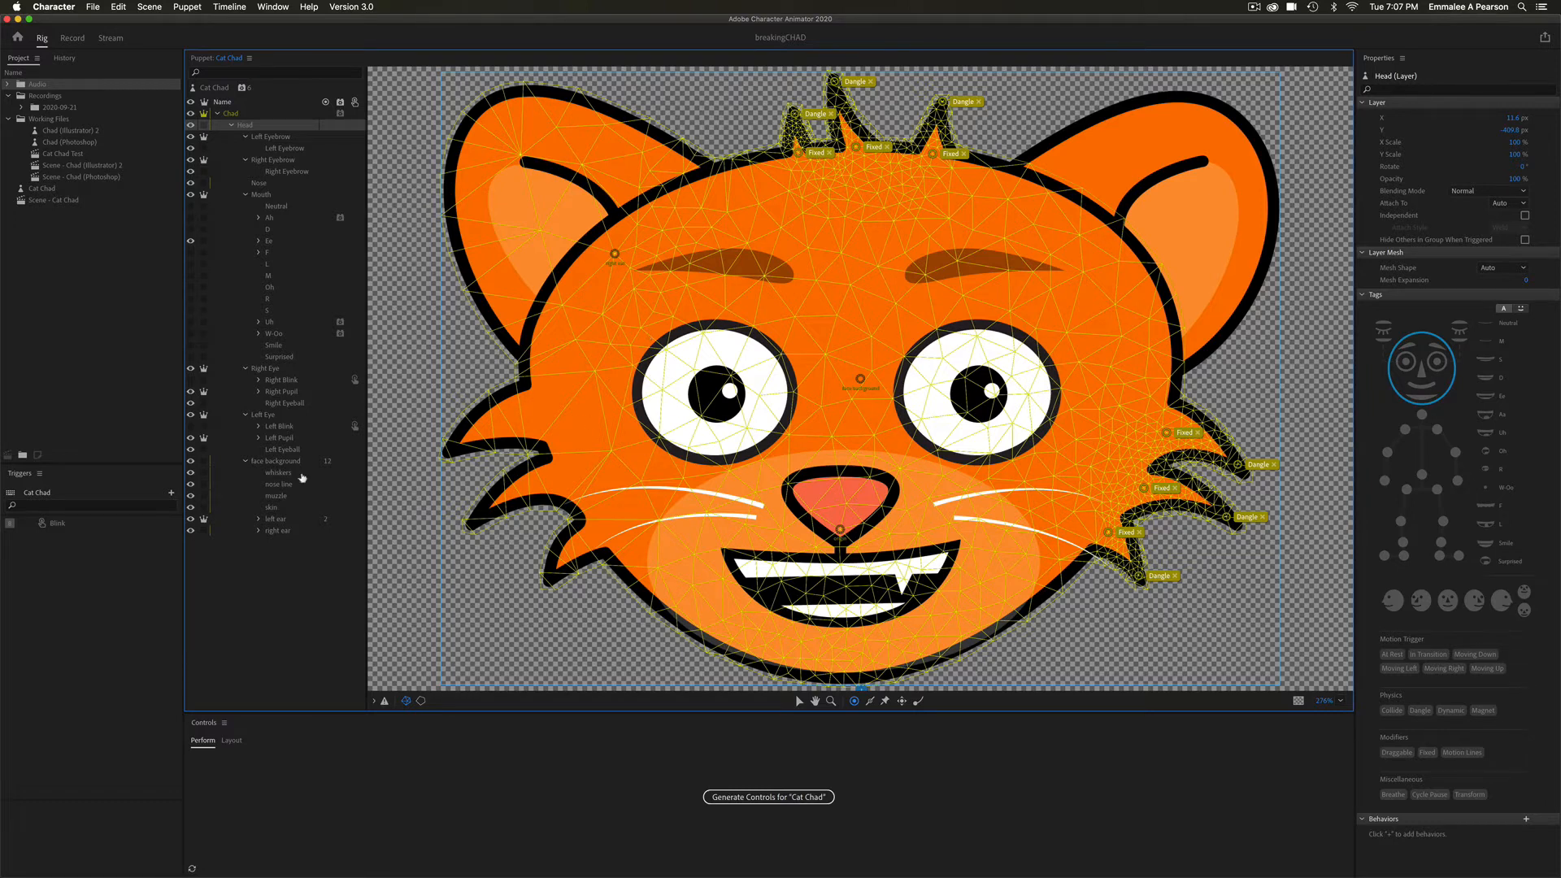
{"action": "left_click", "coordinate": [279, 461]}
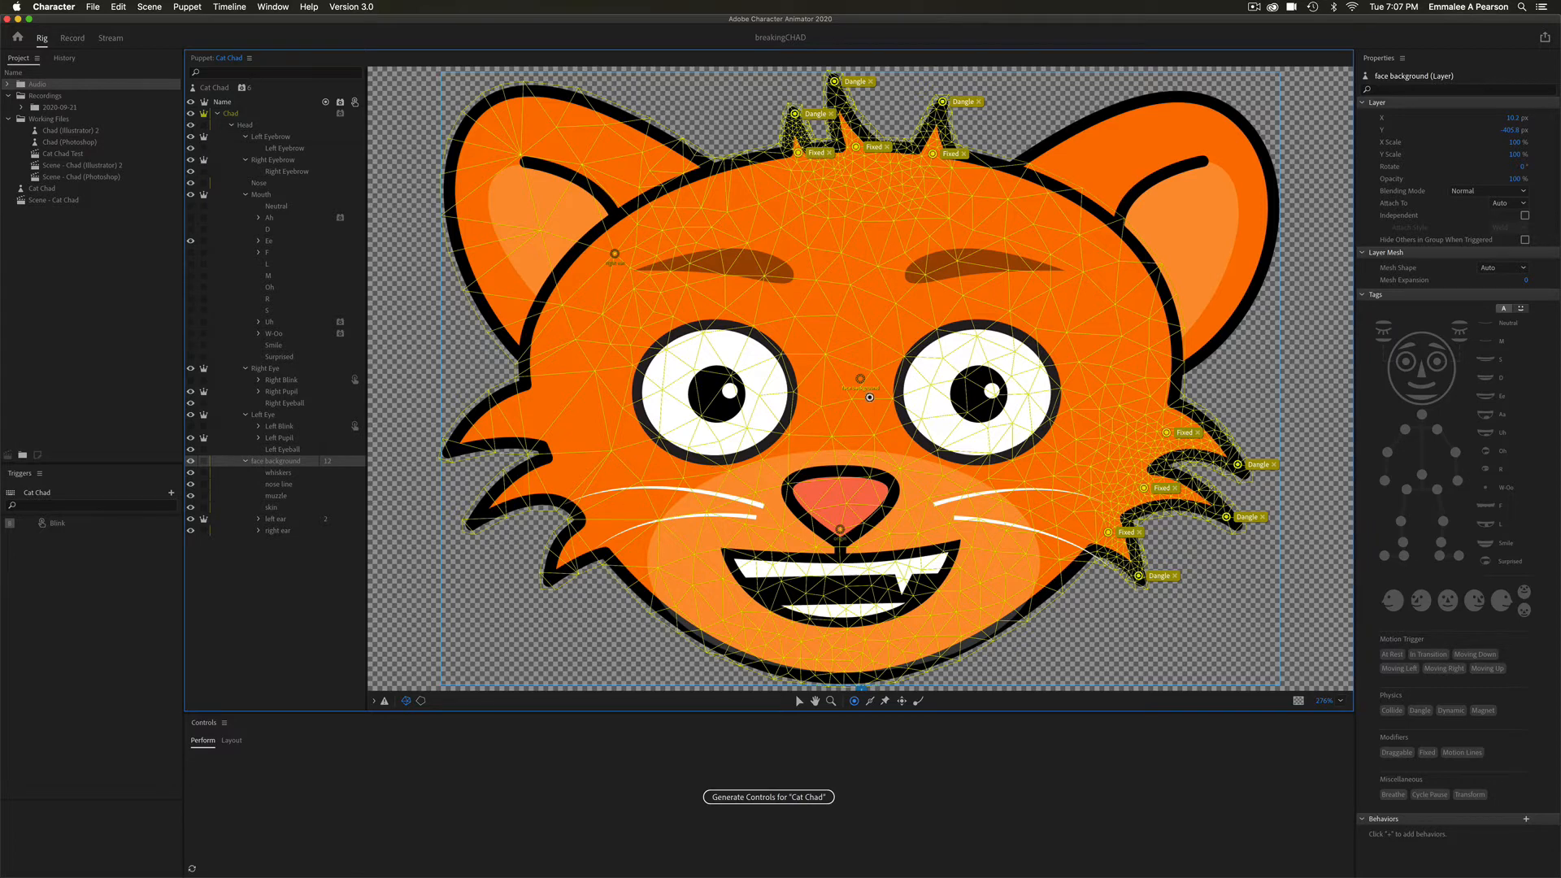
Step: Toggle the mesh and the mesh outline on the face background to compare both displays, leaving only the mesh shown
{"action": "left_click", "coordinate": [421, 703]}
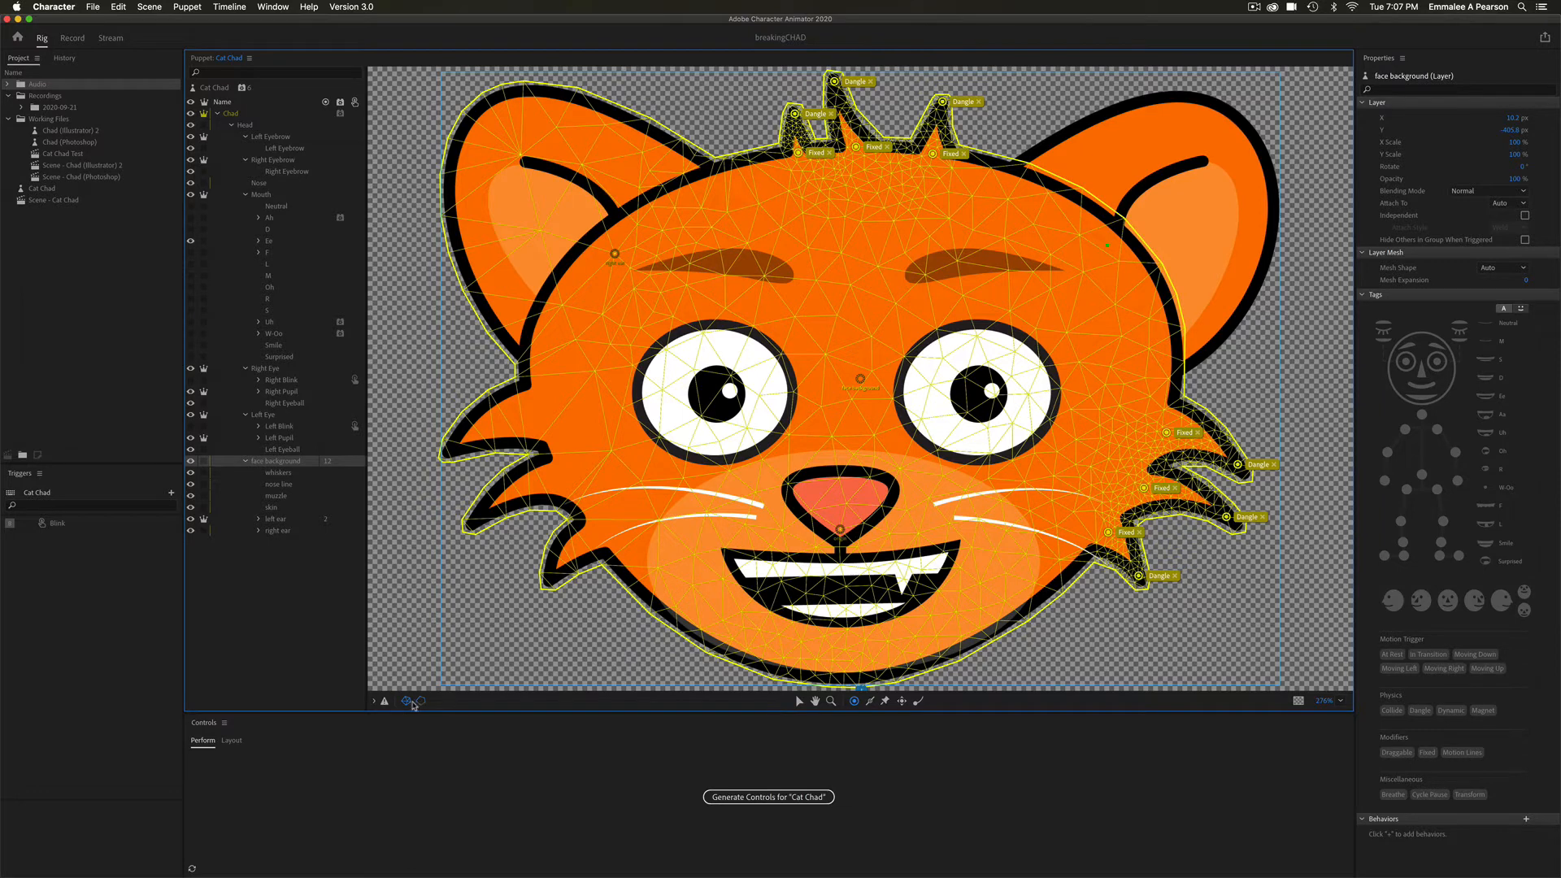
{"action": "left_click", "coordinate": [409, 703]}
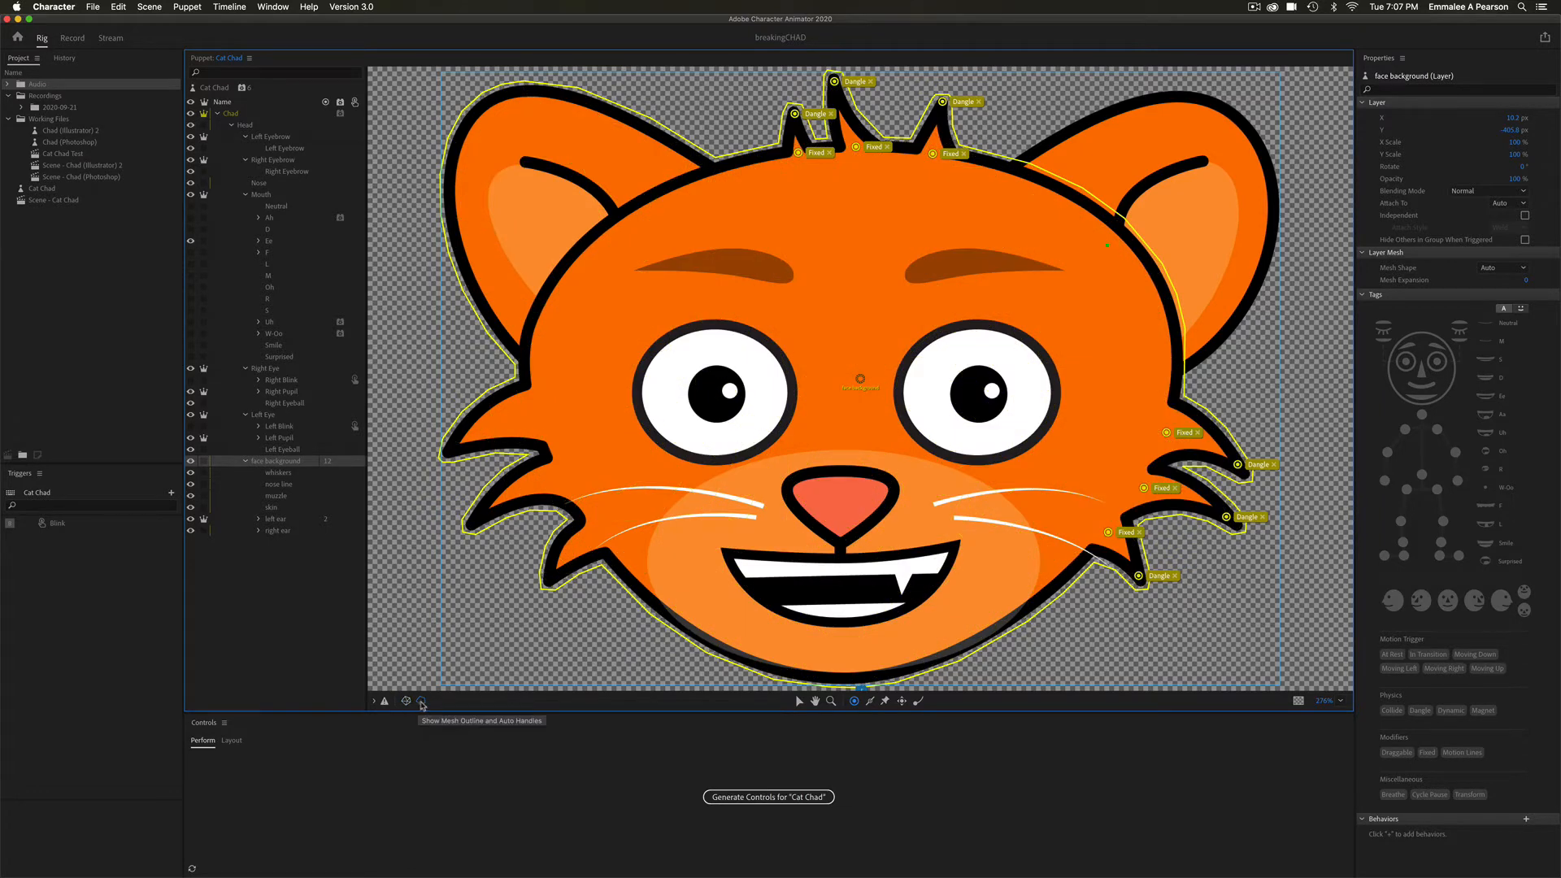
{"action": "left_click", "coordinate": [421, 702]}
{"action": "left_click", "coordinate": [421, 702]}
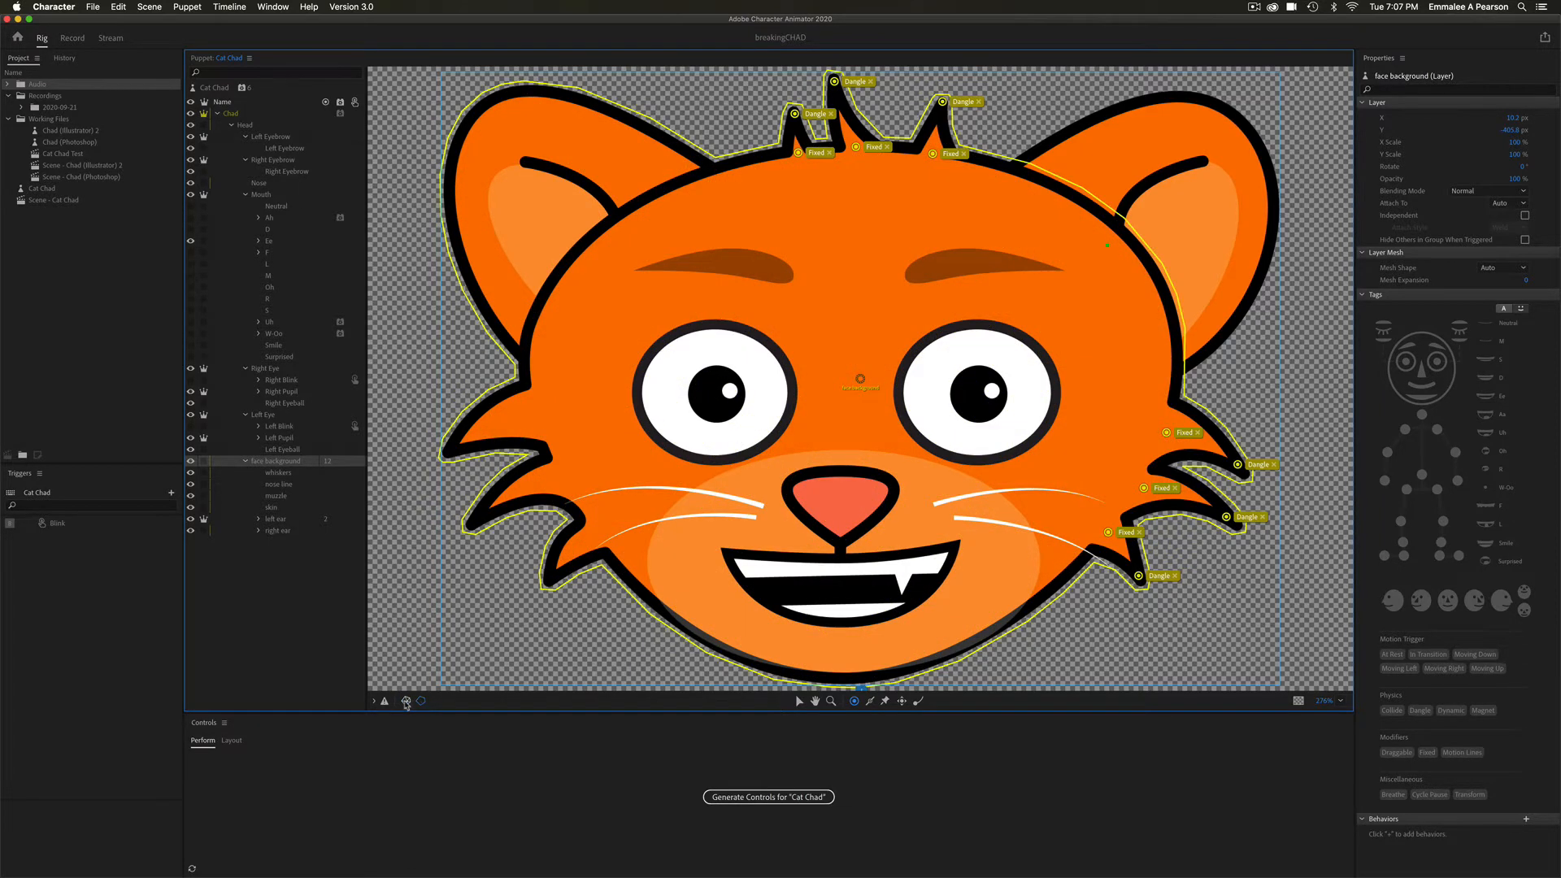
{"action": "left_click", "coordinate": [405, 703]}
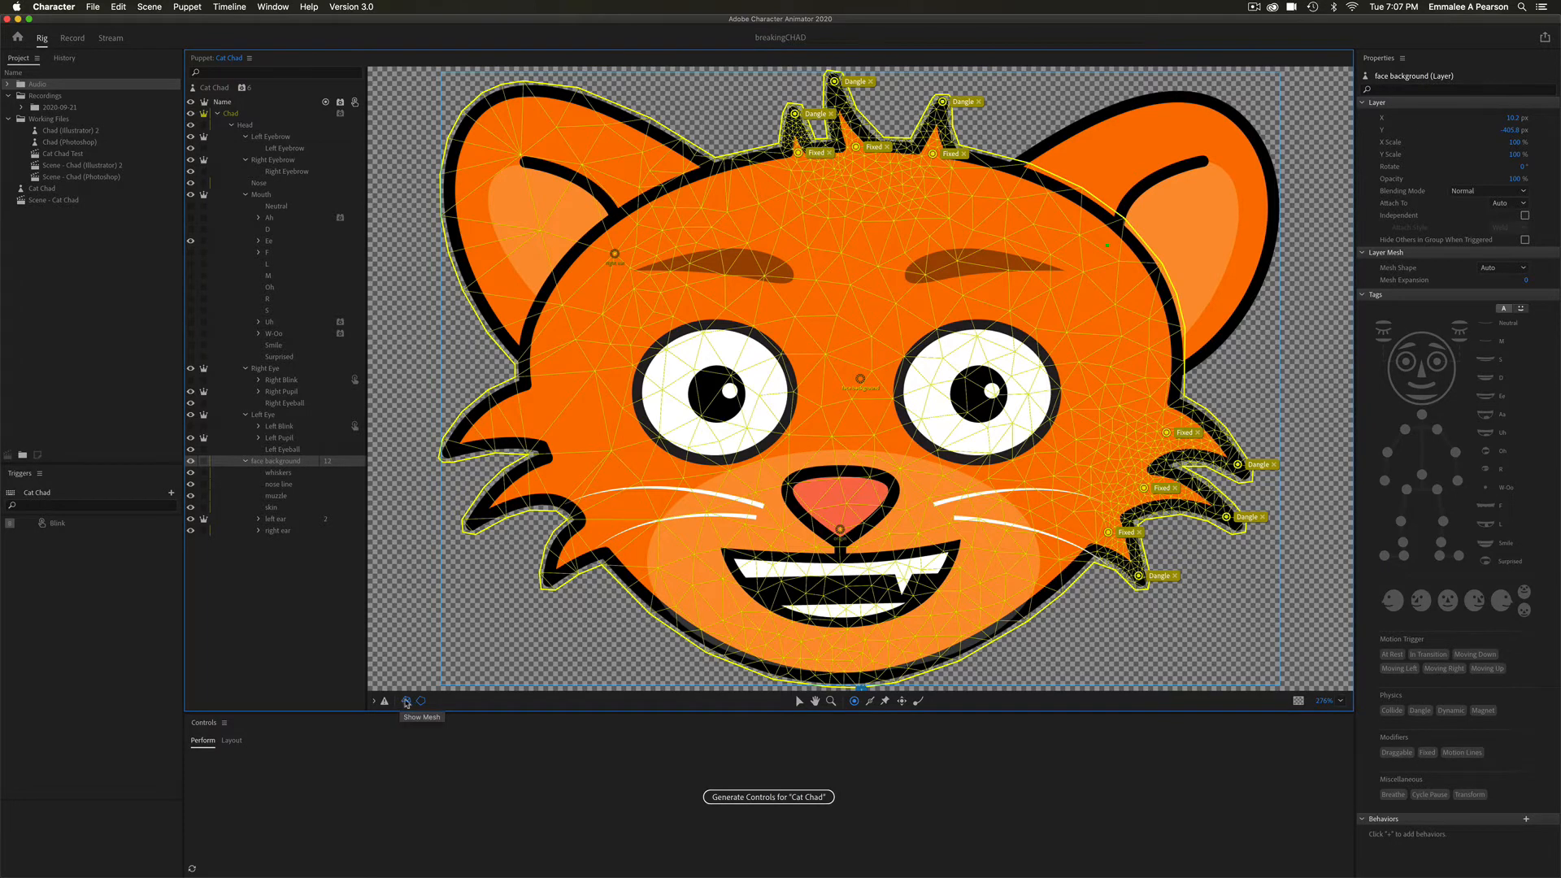
{"action": "left_click", "coordinate": [421, 701]}
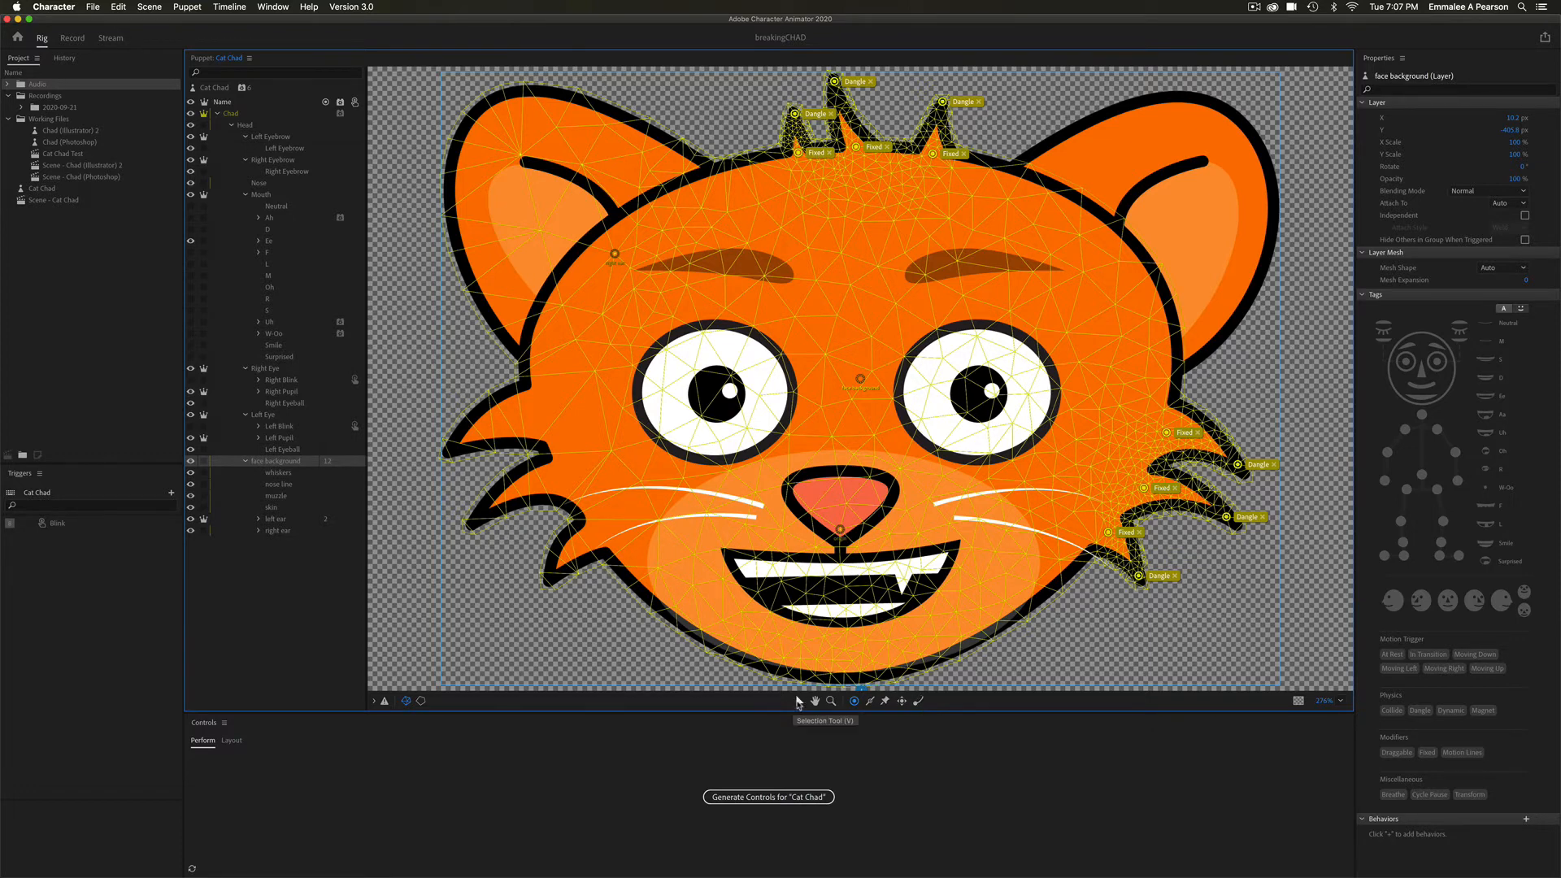
Step: Add a Dangle handle at the base of the right cheek's upper fur tuft on the face background and check it in the scene
{"action": "left_click", "coordinate": [854, 702]}
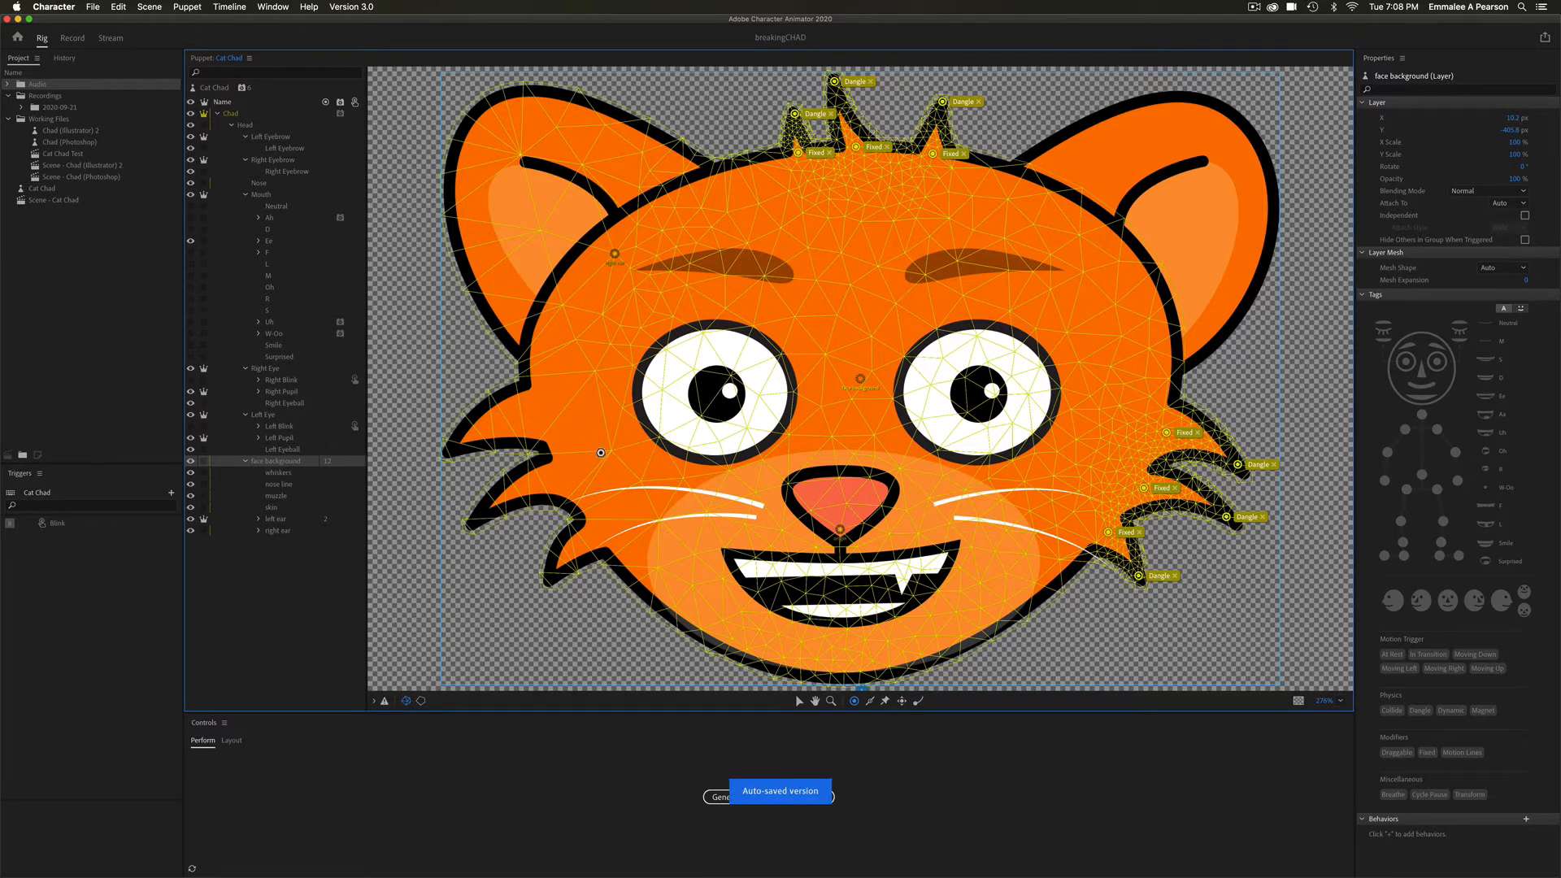
{"action": "left_click", "coordinate": [534, 415]}
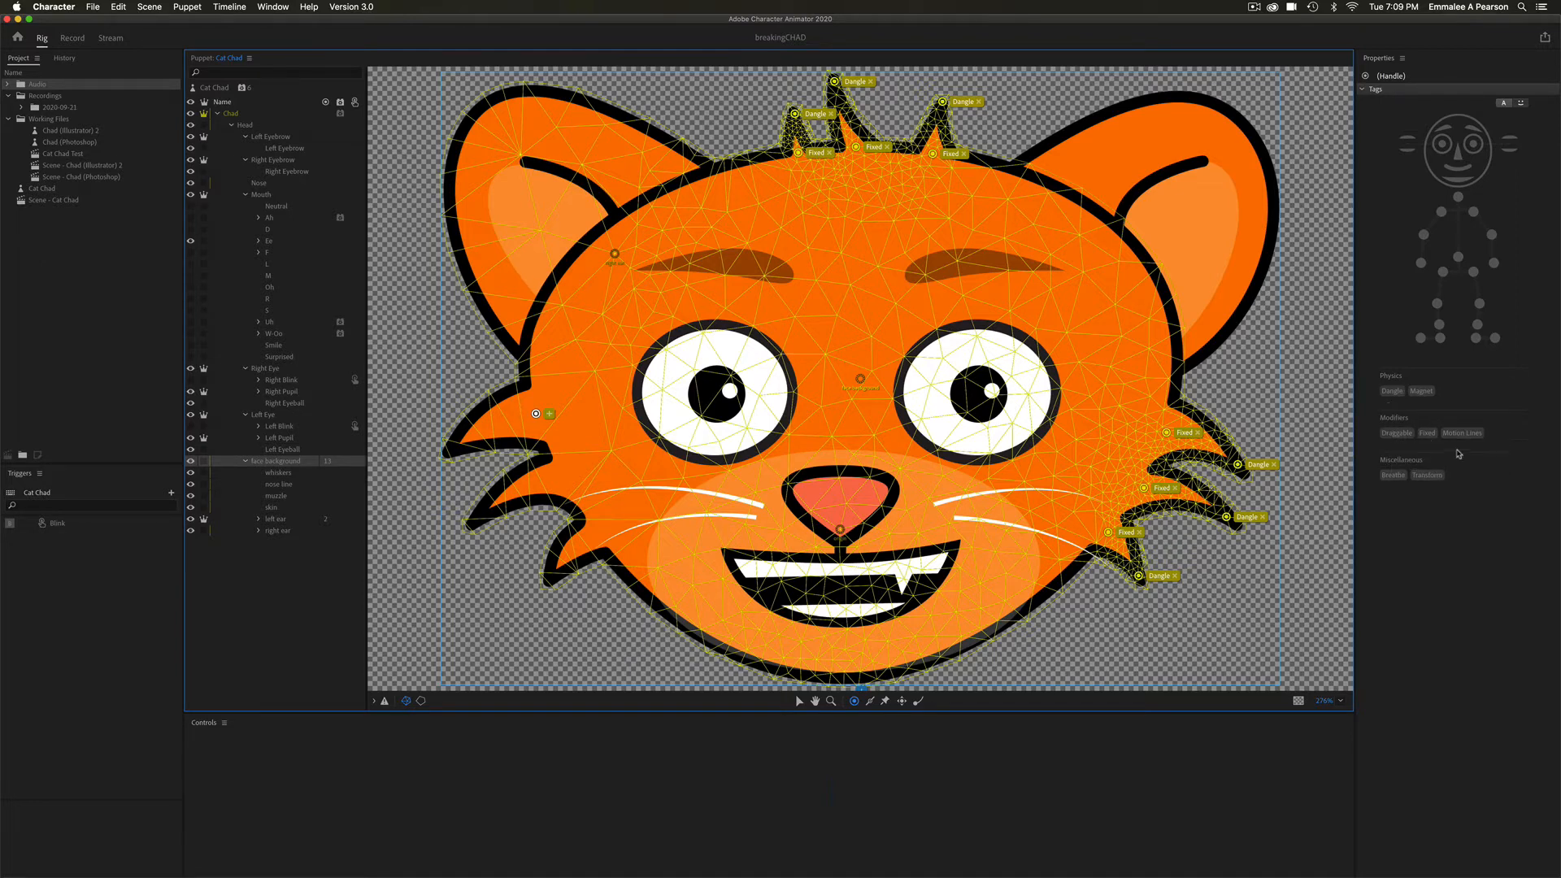
{"action": "left_click", "coordinate": [1391, 391]}
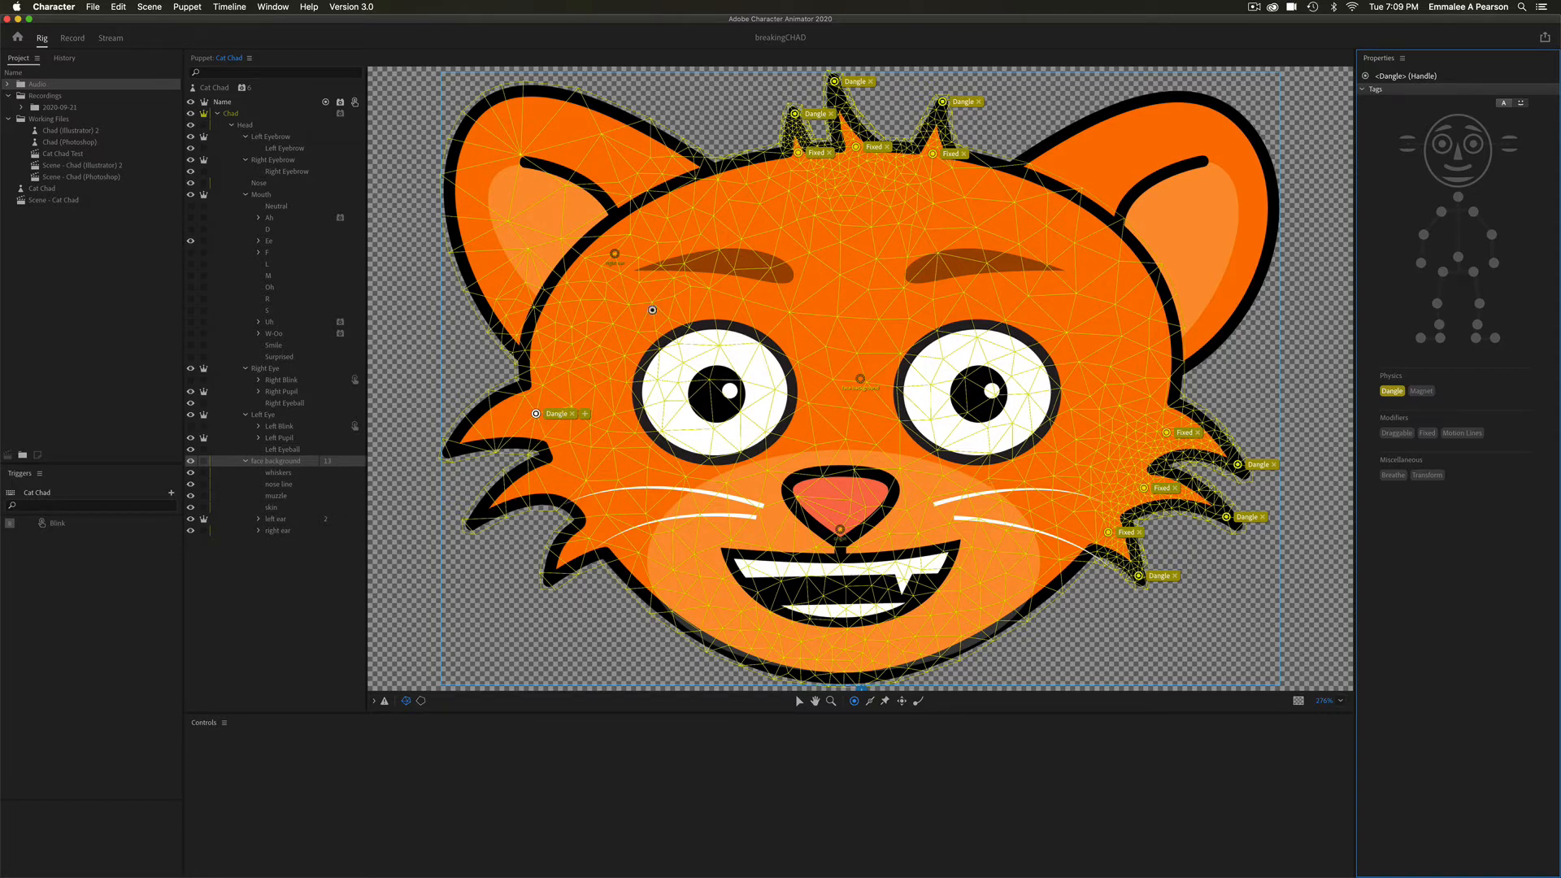
{"action": "left_click", "coordinate": [68, 39]}
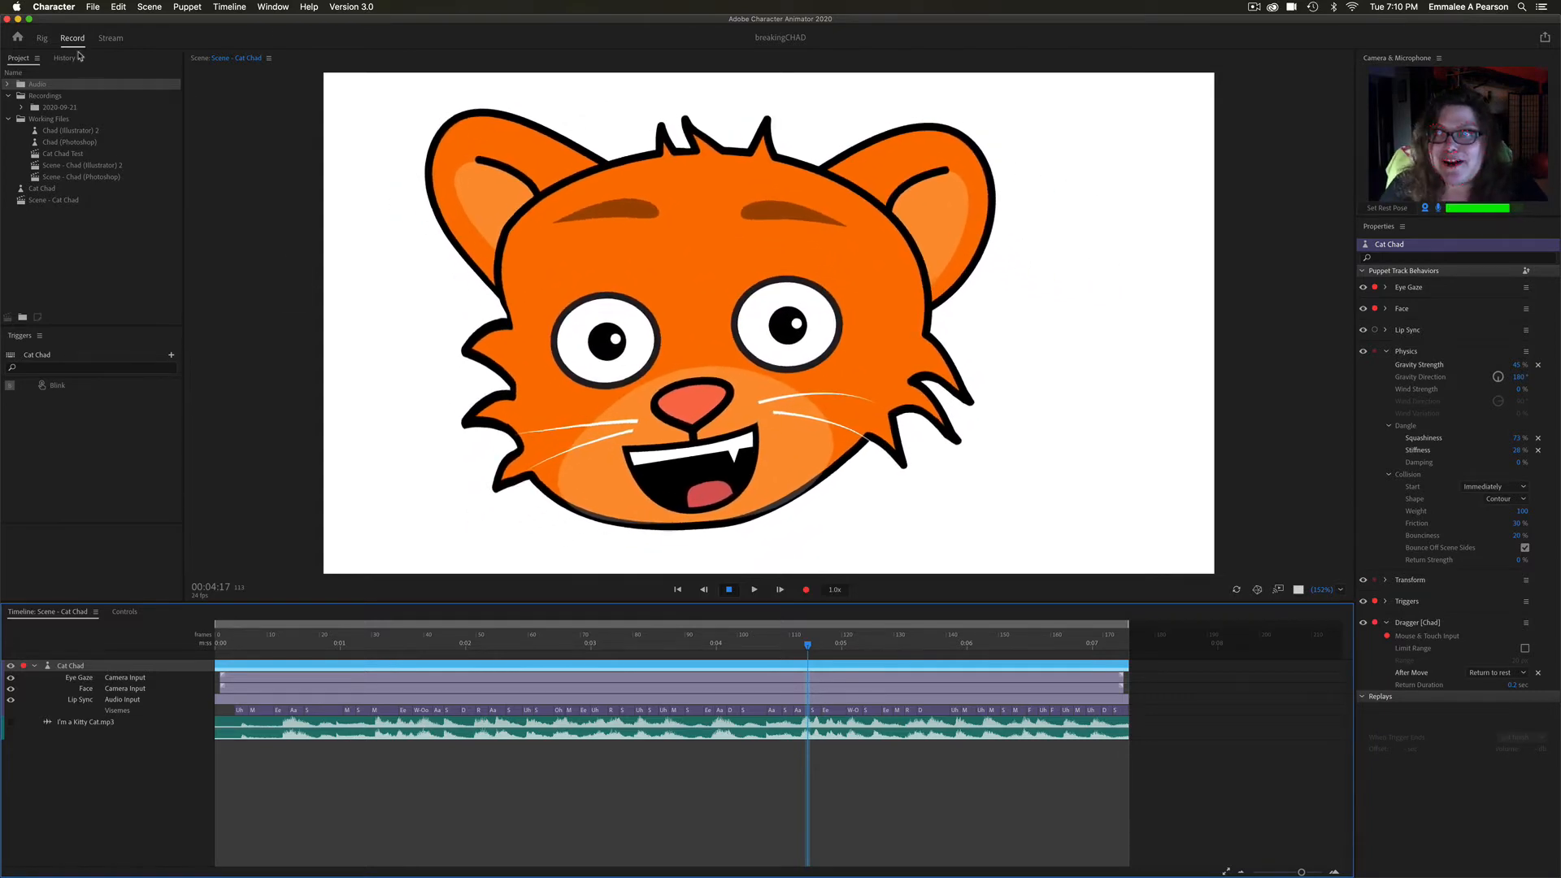
Step: Add a Fixed handle just inside the right cheek's Dangle handle and check how the fur reacts in the scene
{"action": "left_click", "coordinate": [42, 38]}
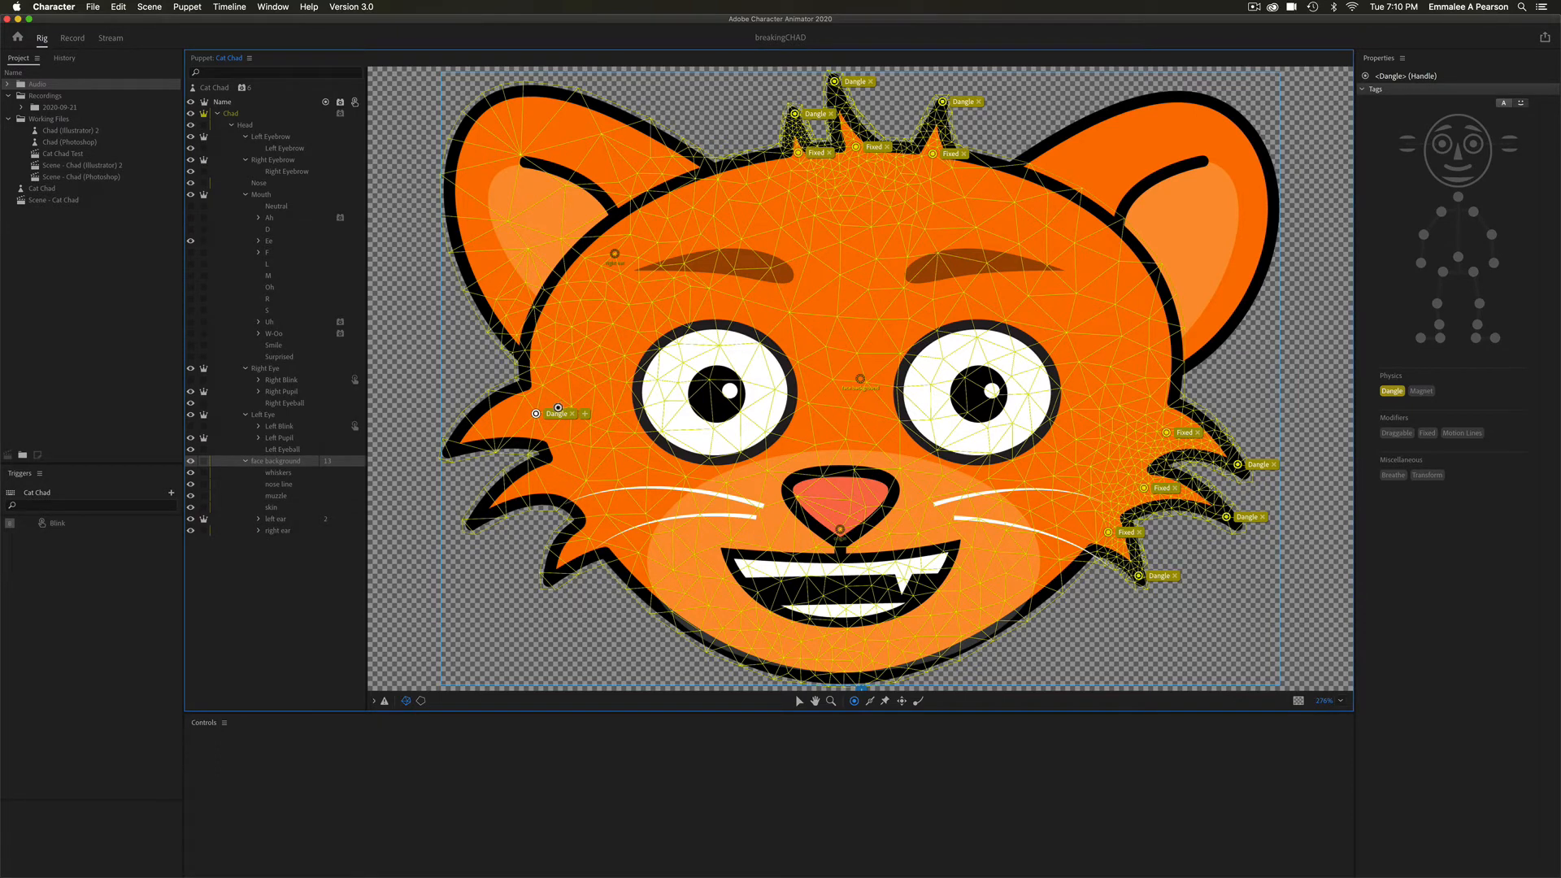
{"action": "left_click", "coordinate": [557, 407]}
{"action": "left_click", "coordinate": [1422, 437]}
{"action": "left_click", "coordinate": [1421, 434]}
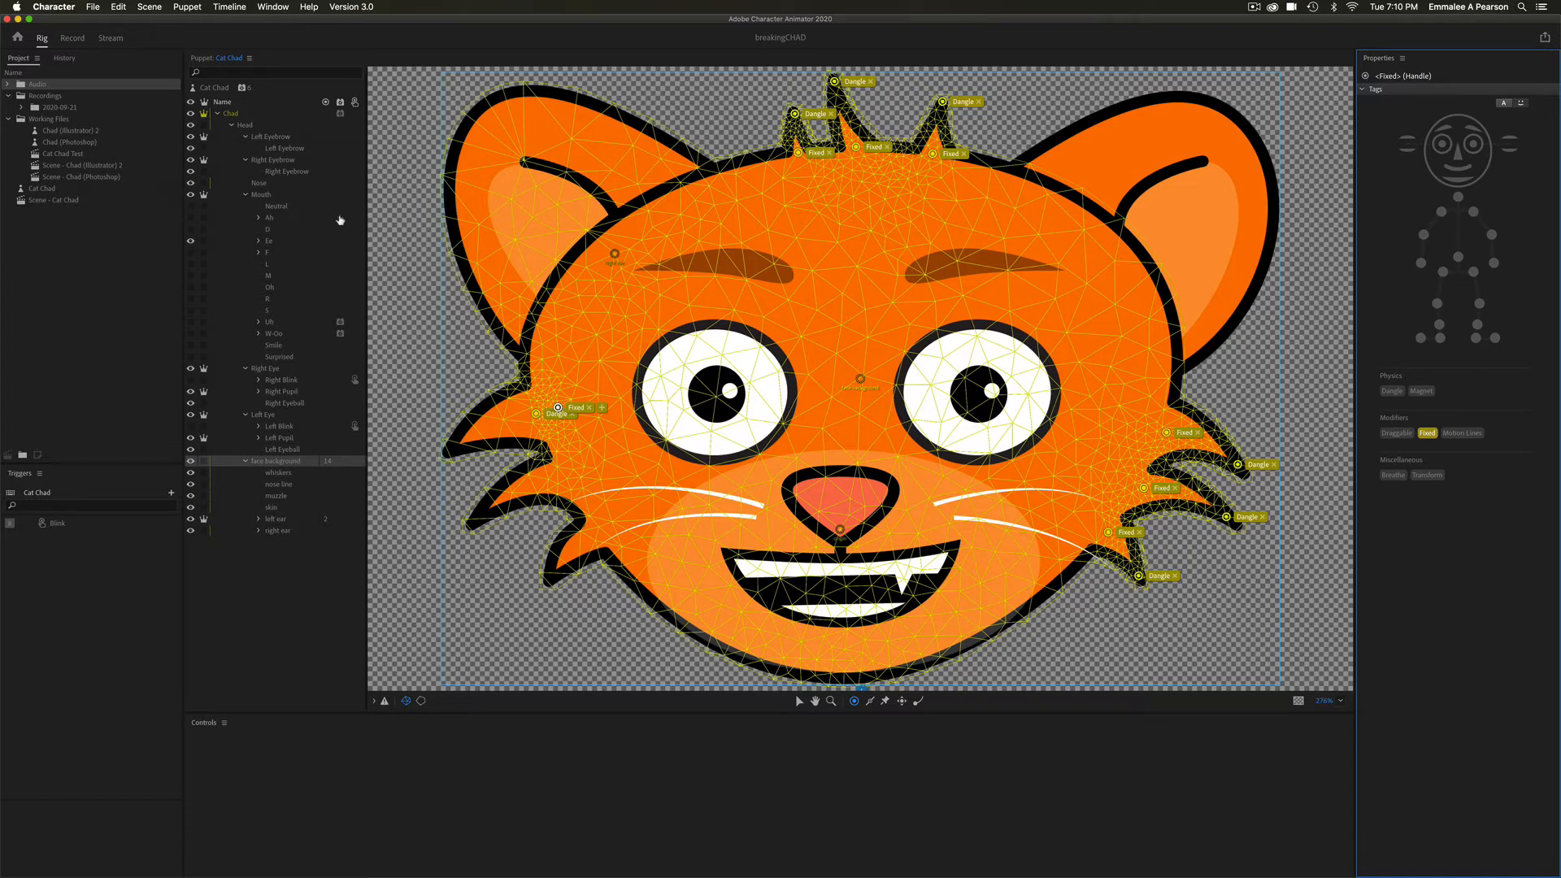
{"action": "left_click", "coordinate": [72, 38]}
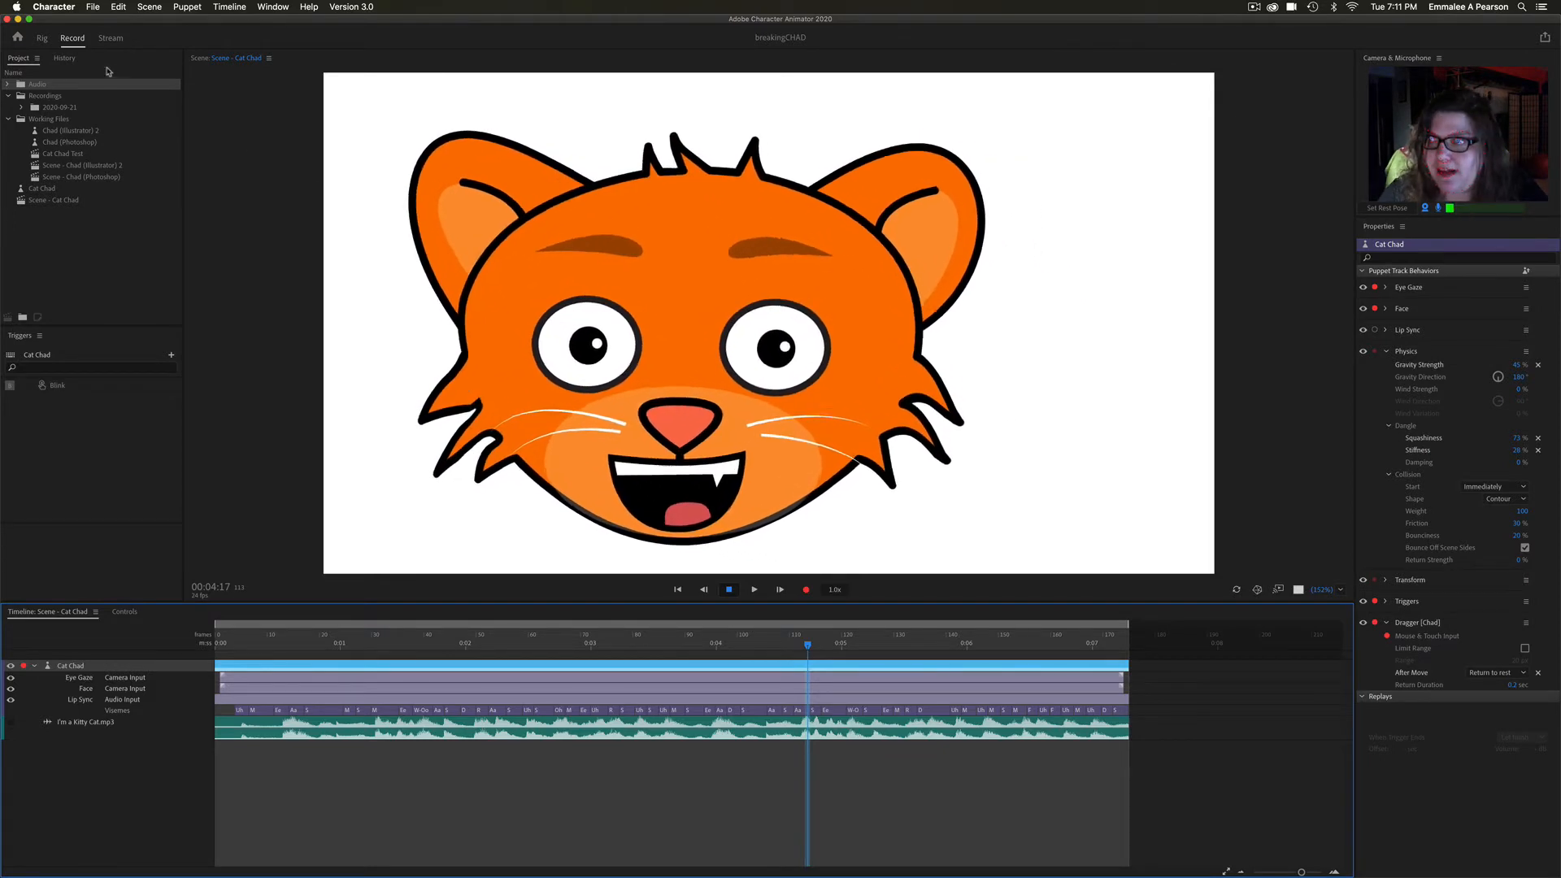
Step: Return to rigging and move the Dangle handle to the tip of the right cheek's upper tuft and the Fixed handle to its base
{"action": "key", "text": "super+1"}
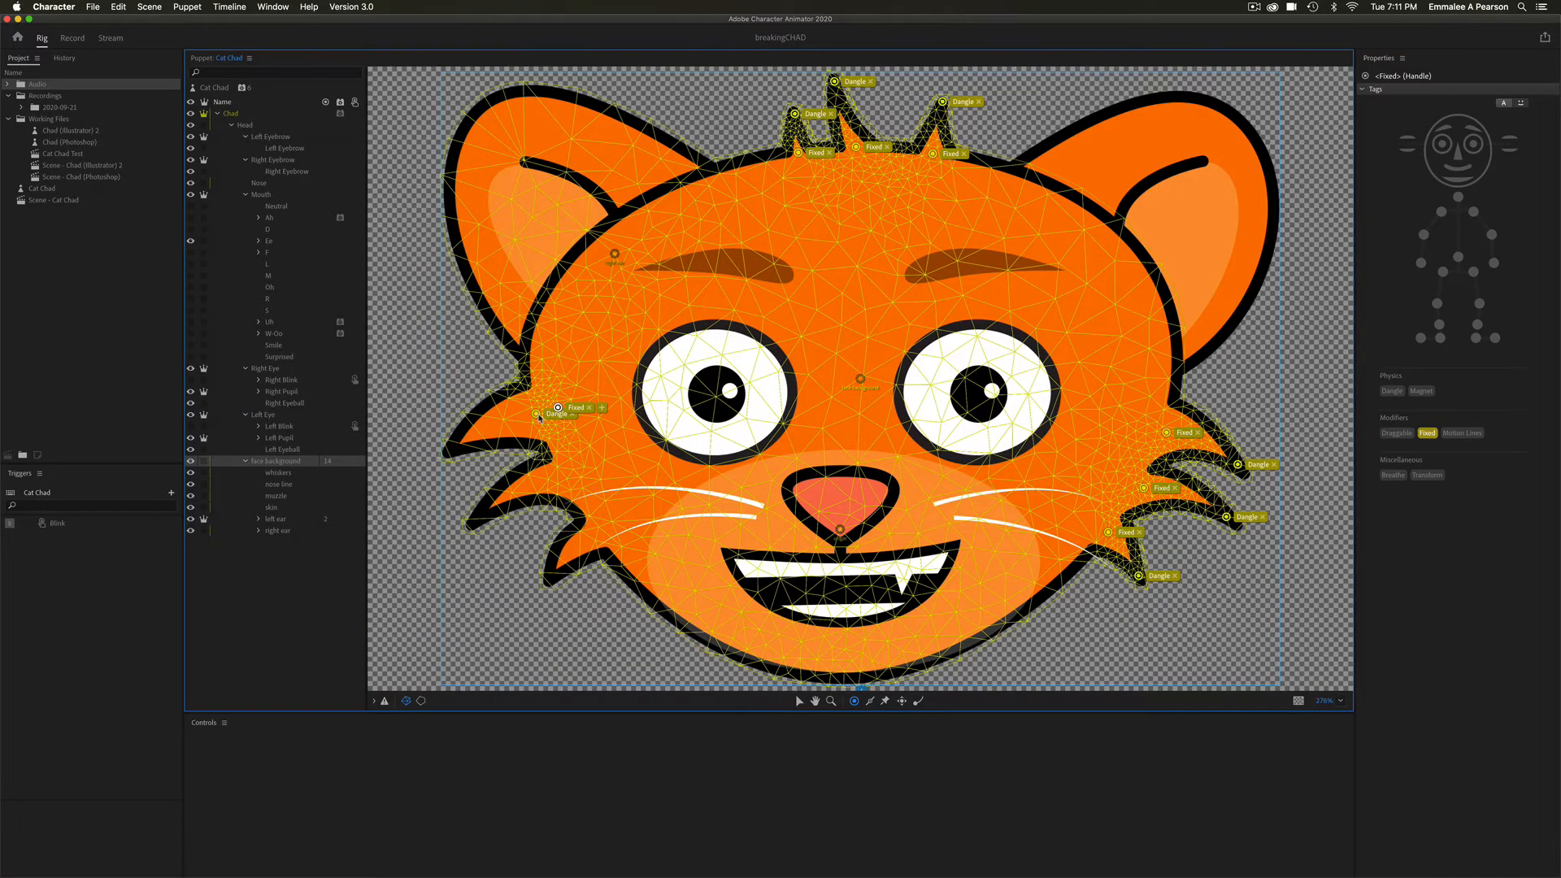
{"action": "left_click_drag", "start_coordinate": [536, 415], "coordinate": [450, 448]}
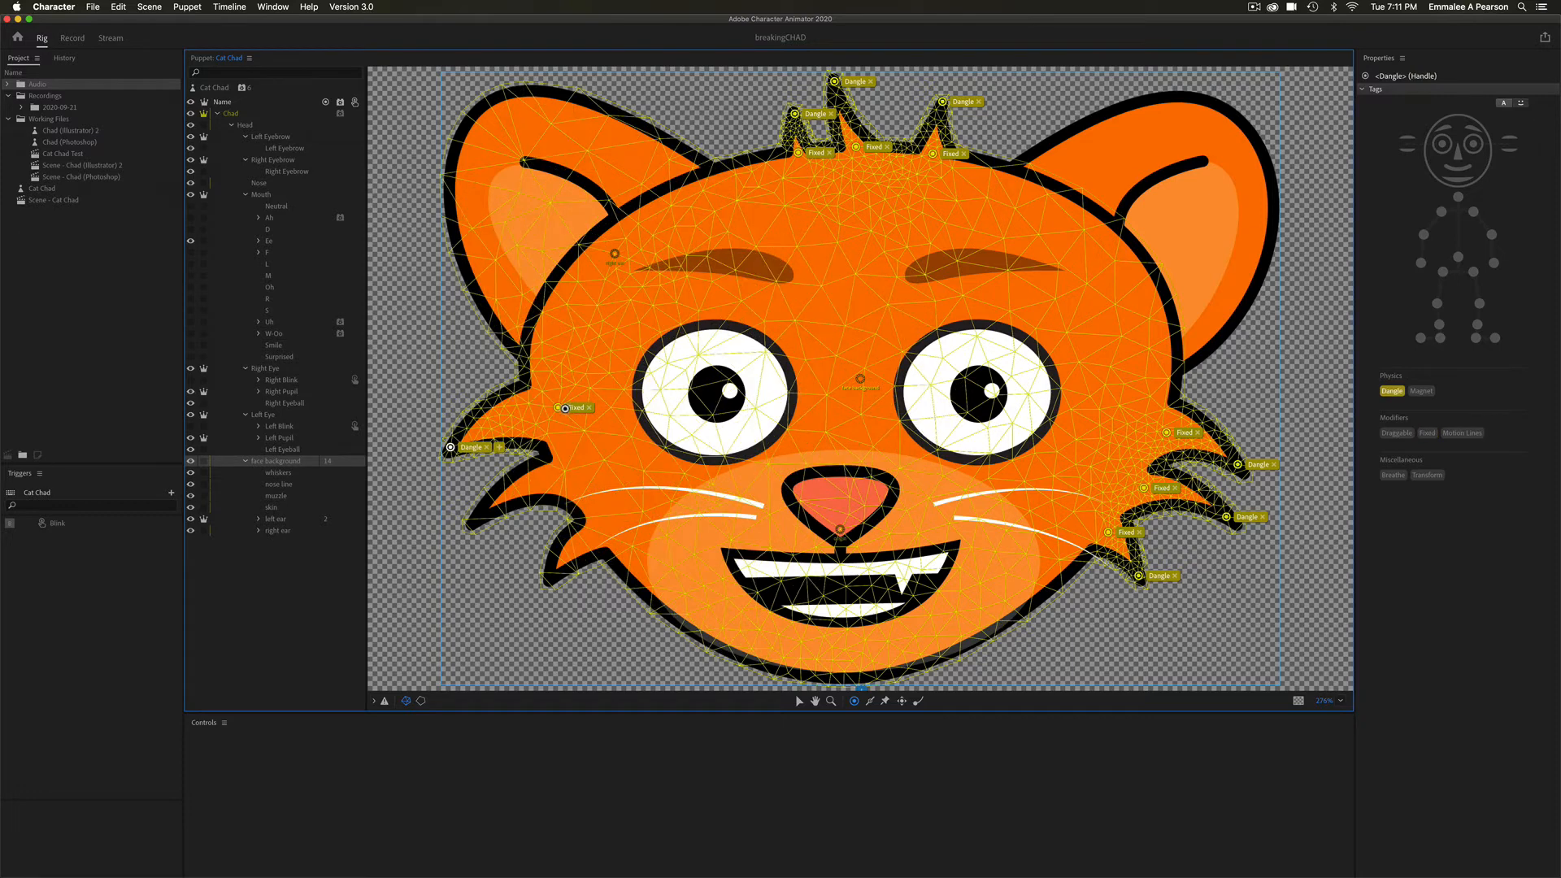
{"action": "left_click_drag", "start_coordinate": [559, 412], "coordinate": [534, 415]}
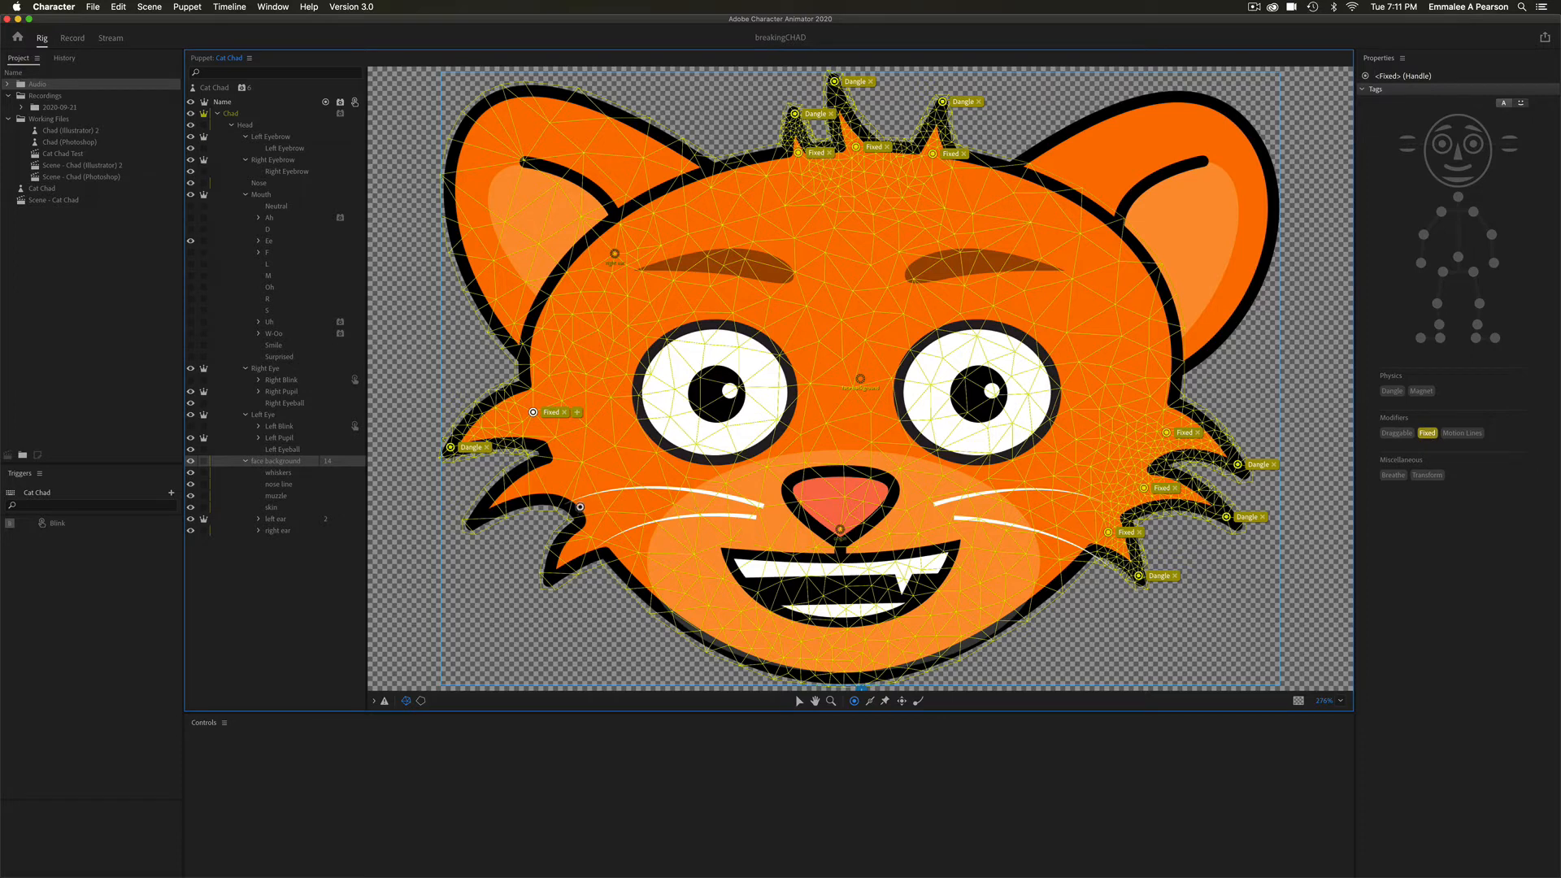
Step: Pin the bases of the right cheek's middle and lower fur tufts with Fixed handles
{"action": "left_click", "coordinate": [886, 700]}
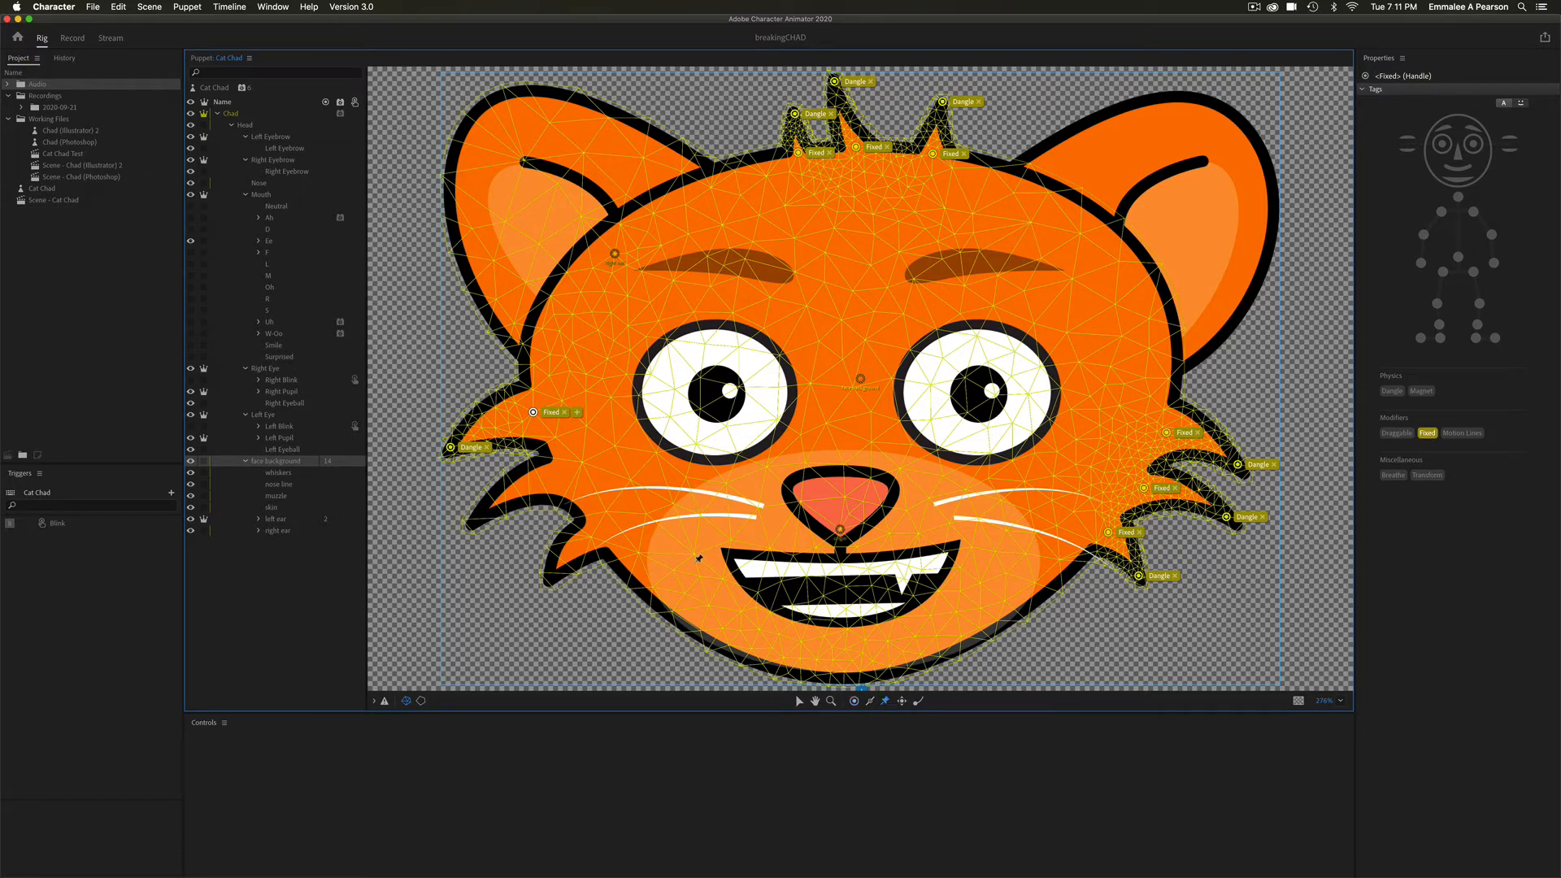
{"action": "left_click", "coordinate": [559, 476]}
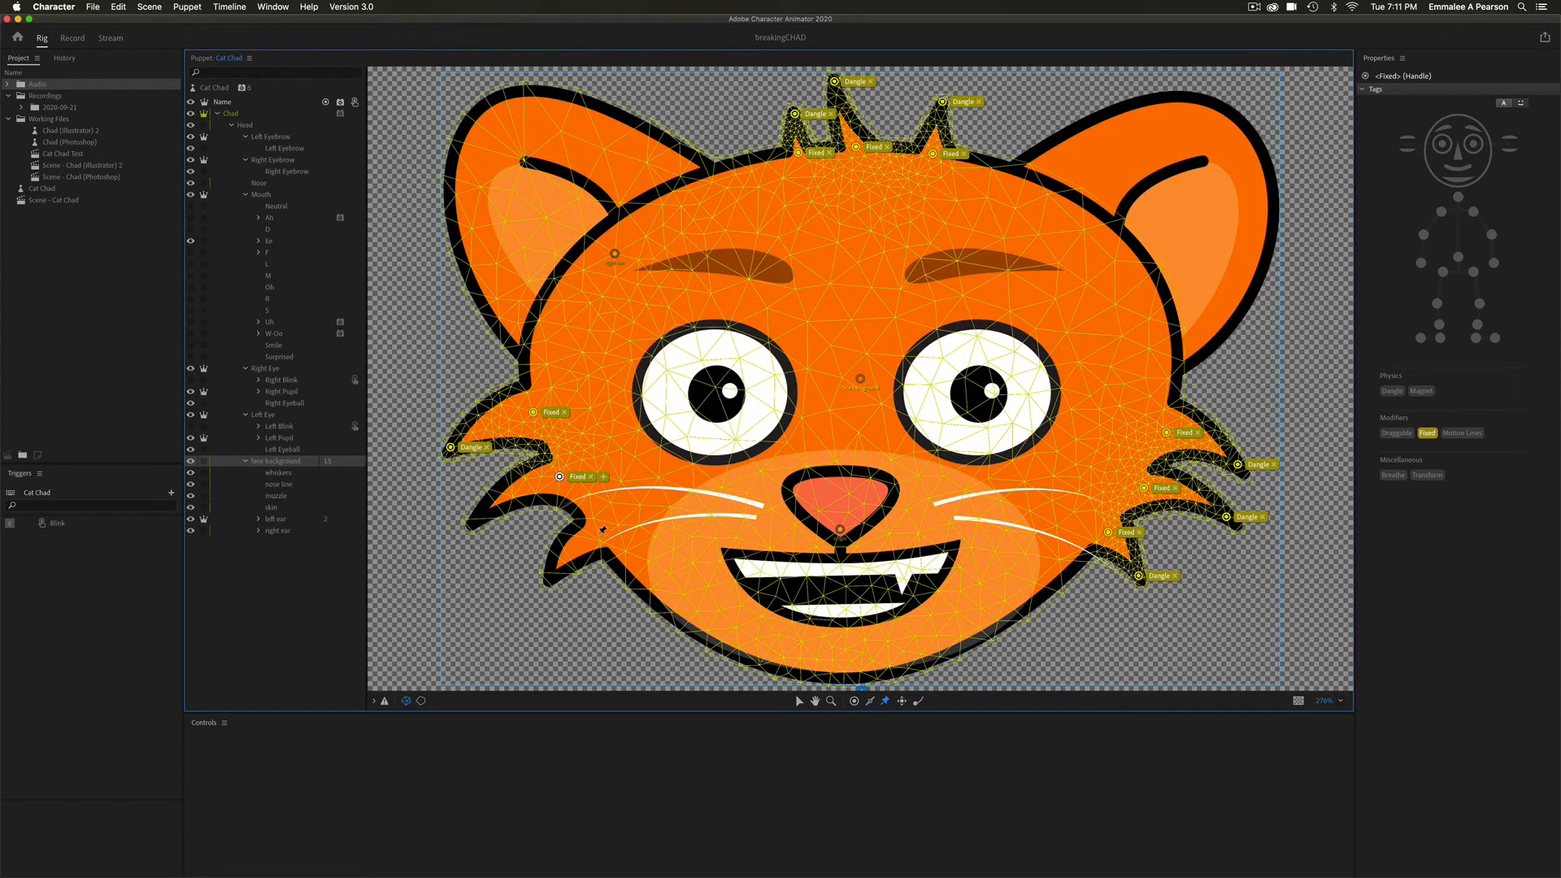
{"action": "left_click", "coordinate": [598, 534]}
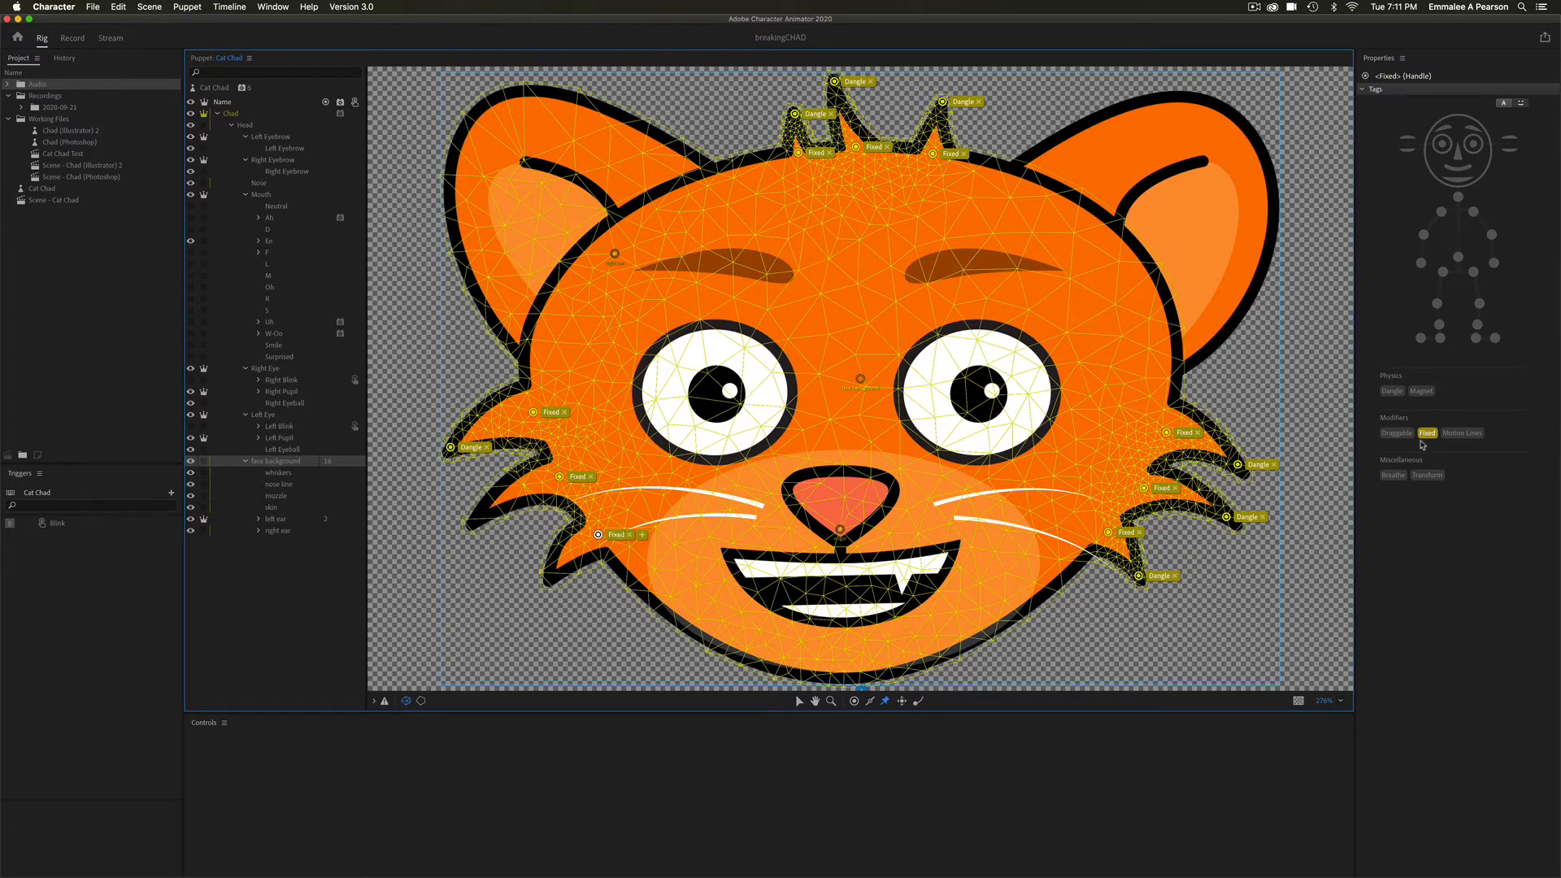
Step: Add Dangle handles to the tips of the right cheek's lower and middle fur tufts
{"action": "left_click", "coordinate": [918, 700]}
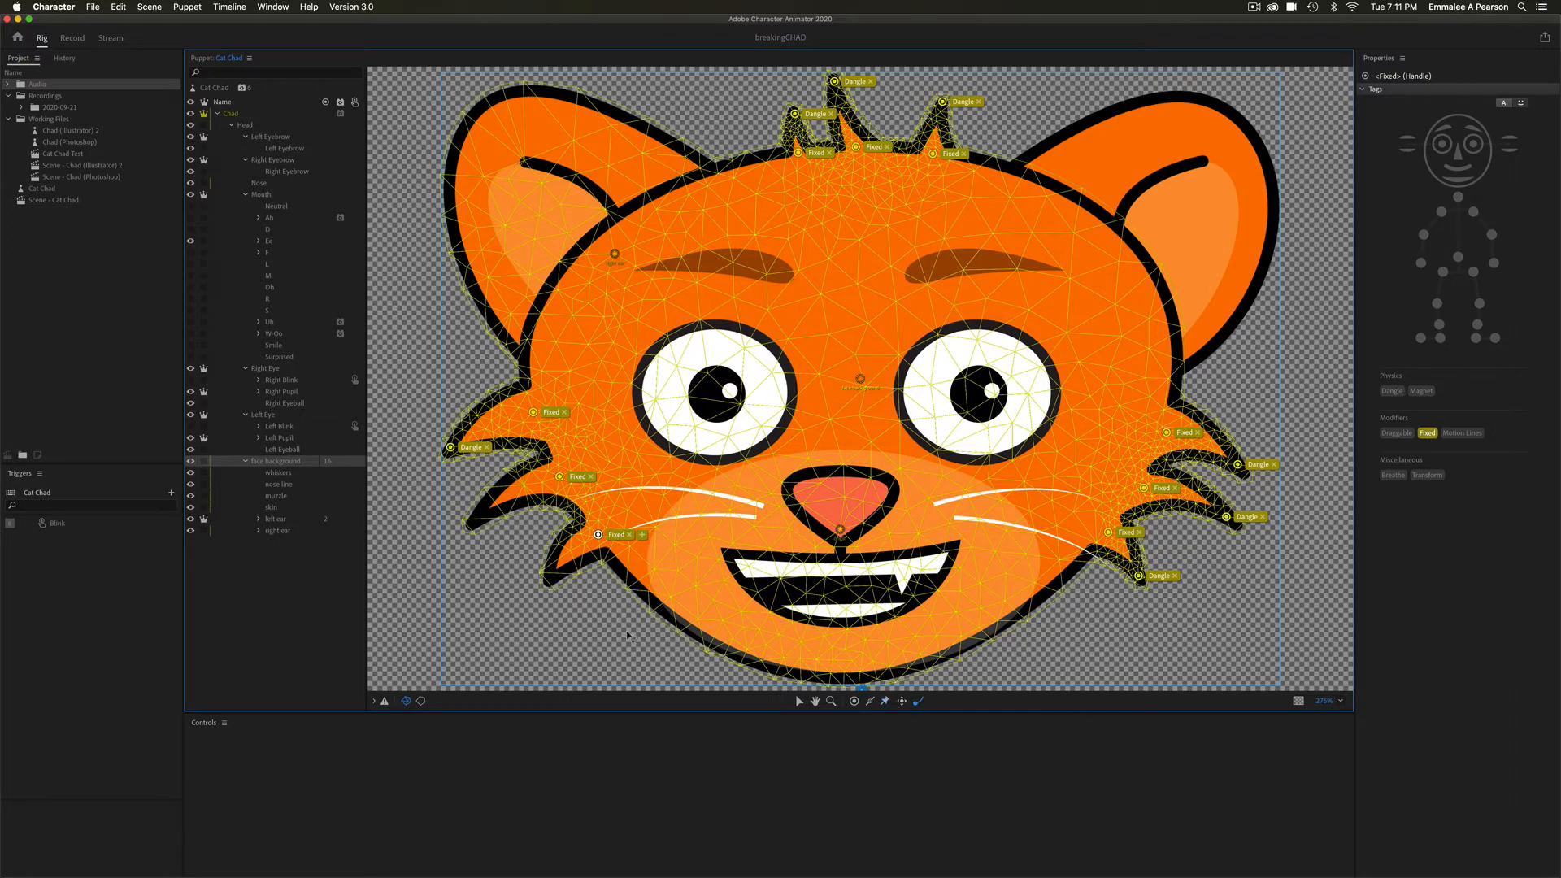
{"action": "left_click", "coordinate": [548, 573]}
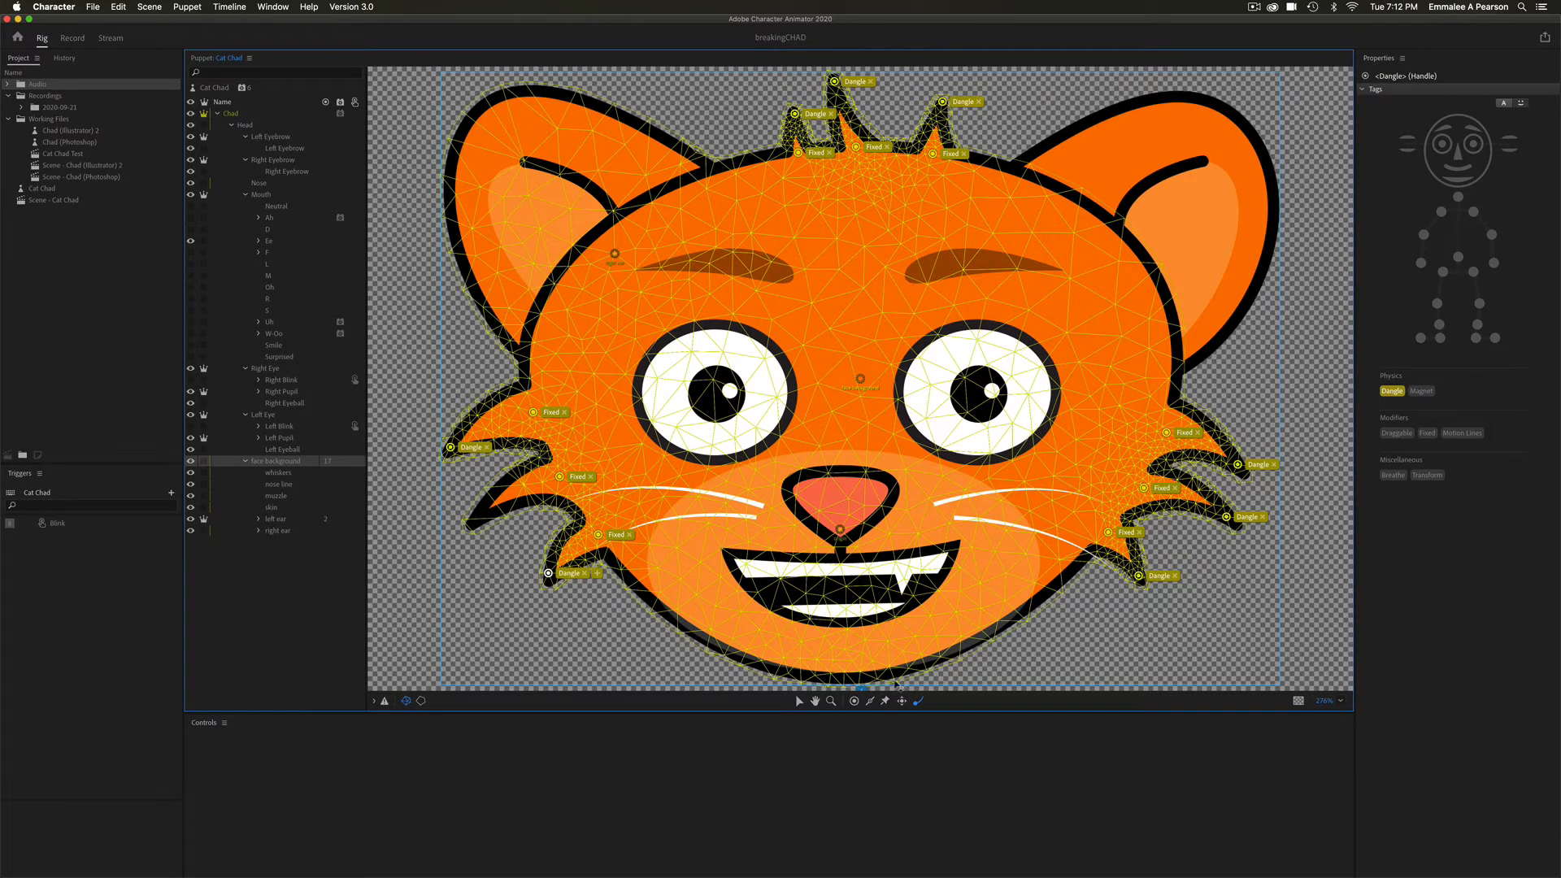
{"action": "left_click", "coordinate": [854, 700]}
{"action": "left_click", "coordinate": [475, 520]}
{"action": "left_click", "coordinate": [1396, 392]}
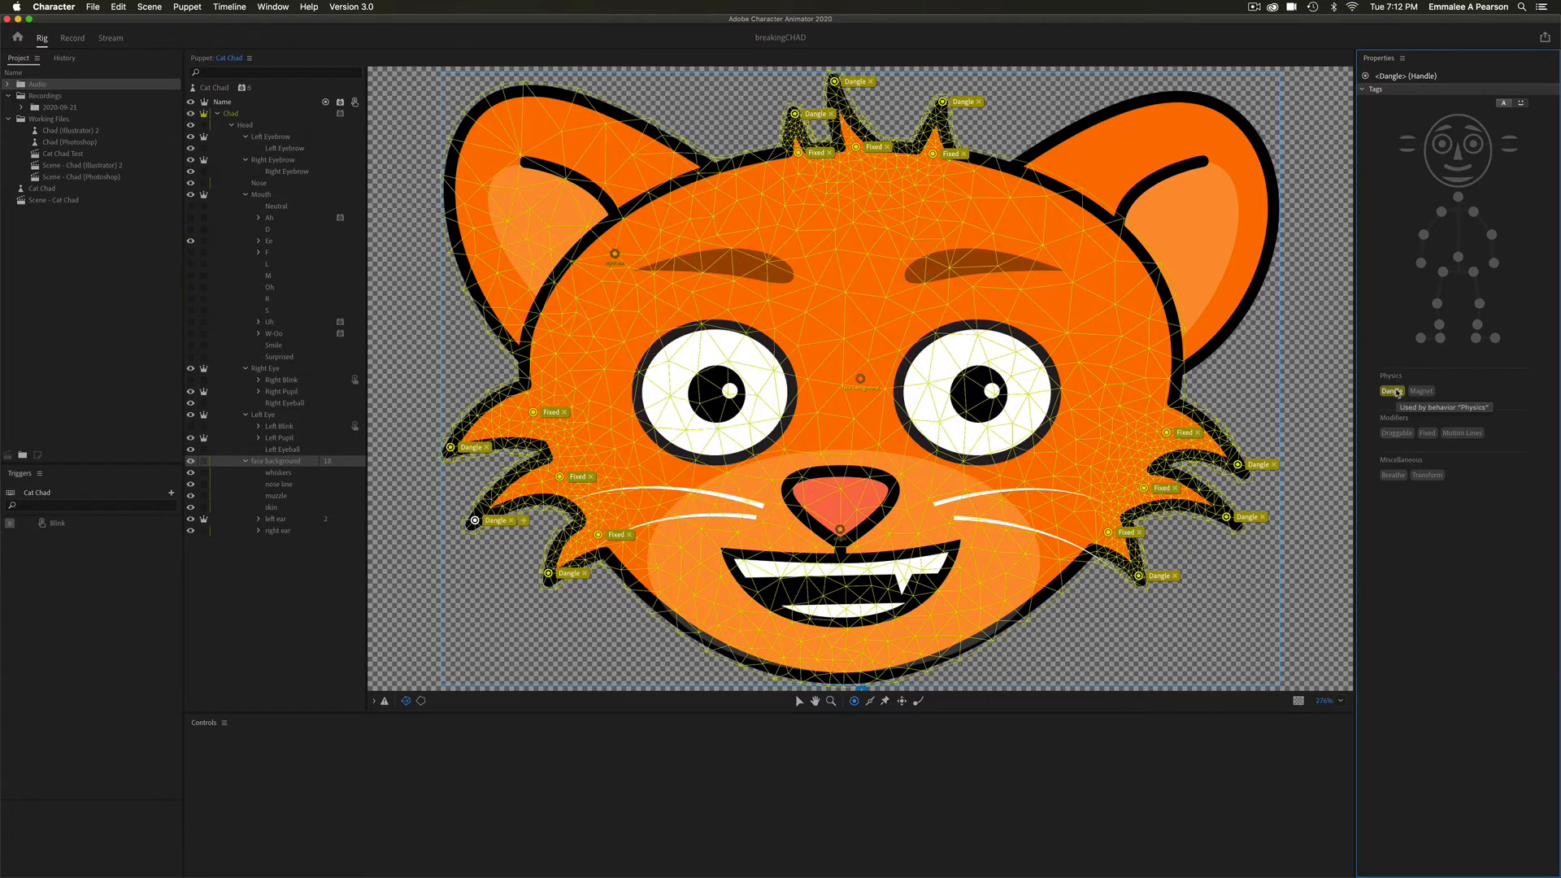
{"action": "left_click", "coordinate": [1393, 391]}
Step: Try a Dangle stiffness of 42% in the puppet's Physics behavior while watching the cheek fur in the scene
{"action": "left_click", "coordinate": [72, 38]}
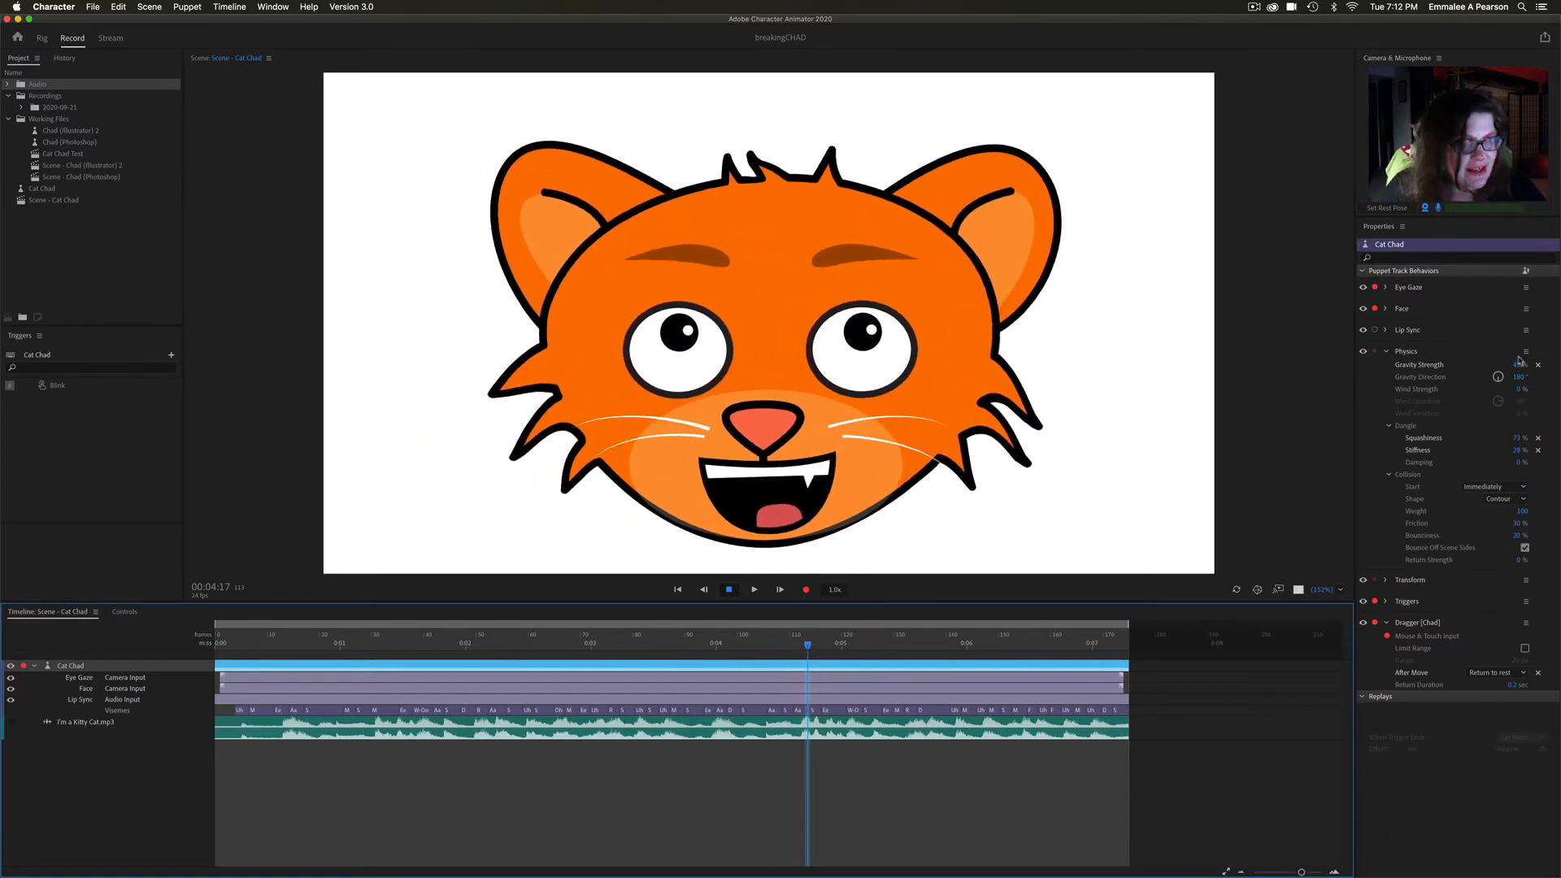
{"action": "left_click_drag", "start_coordinate": [1514, 440], "coordinate": [1532, 440]}
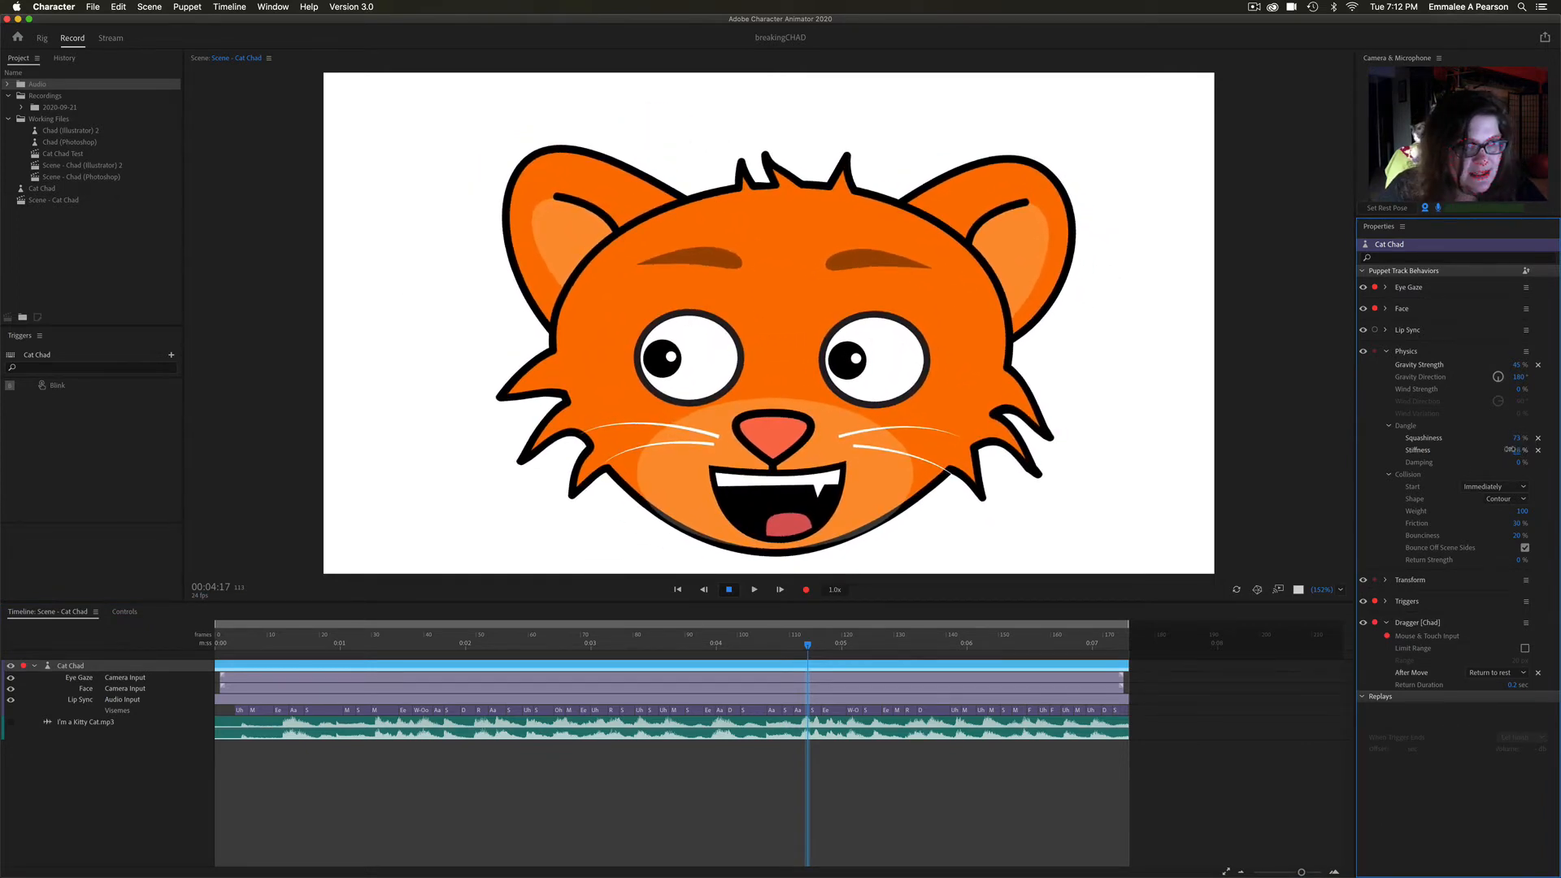
{"action": "left_click_drag", "start_coordinate": [1522, 450], "coordinate": [1508, 452]}
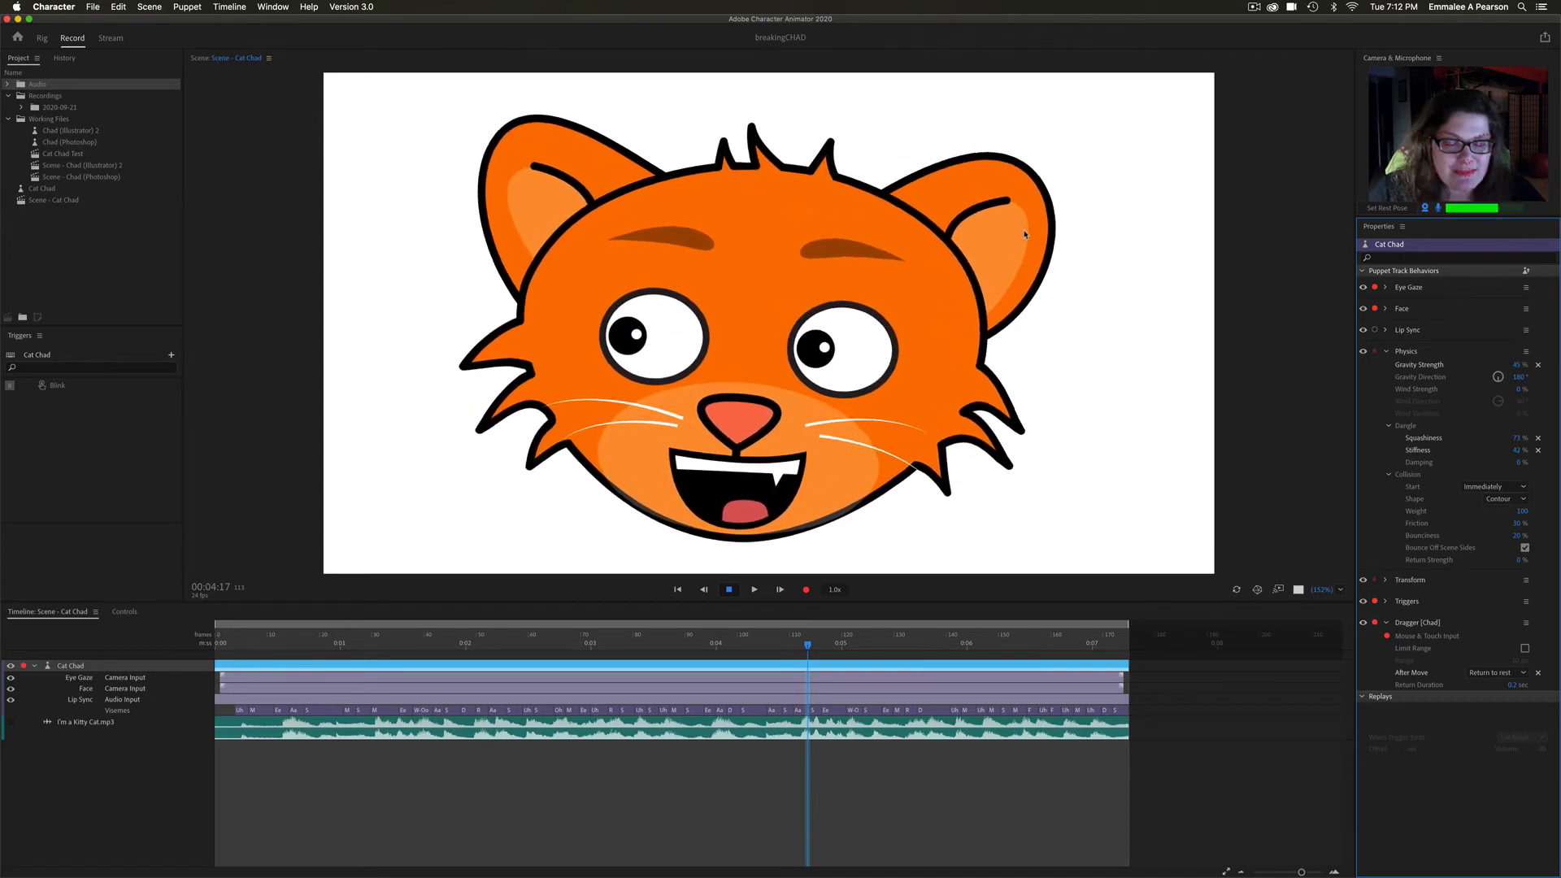
Step: Test pulling the left ear in the scene, check the Dragger behavior's recording state and move the playhead to 00:05:16
{"action": "left_click_drag", "start_coordinate": [1006, 207], "coordinate": [1001, 182]}
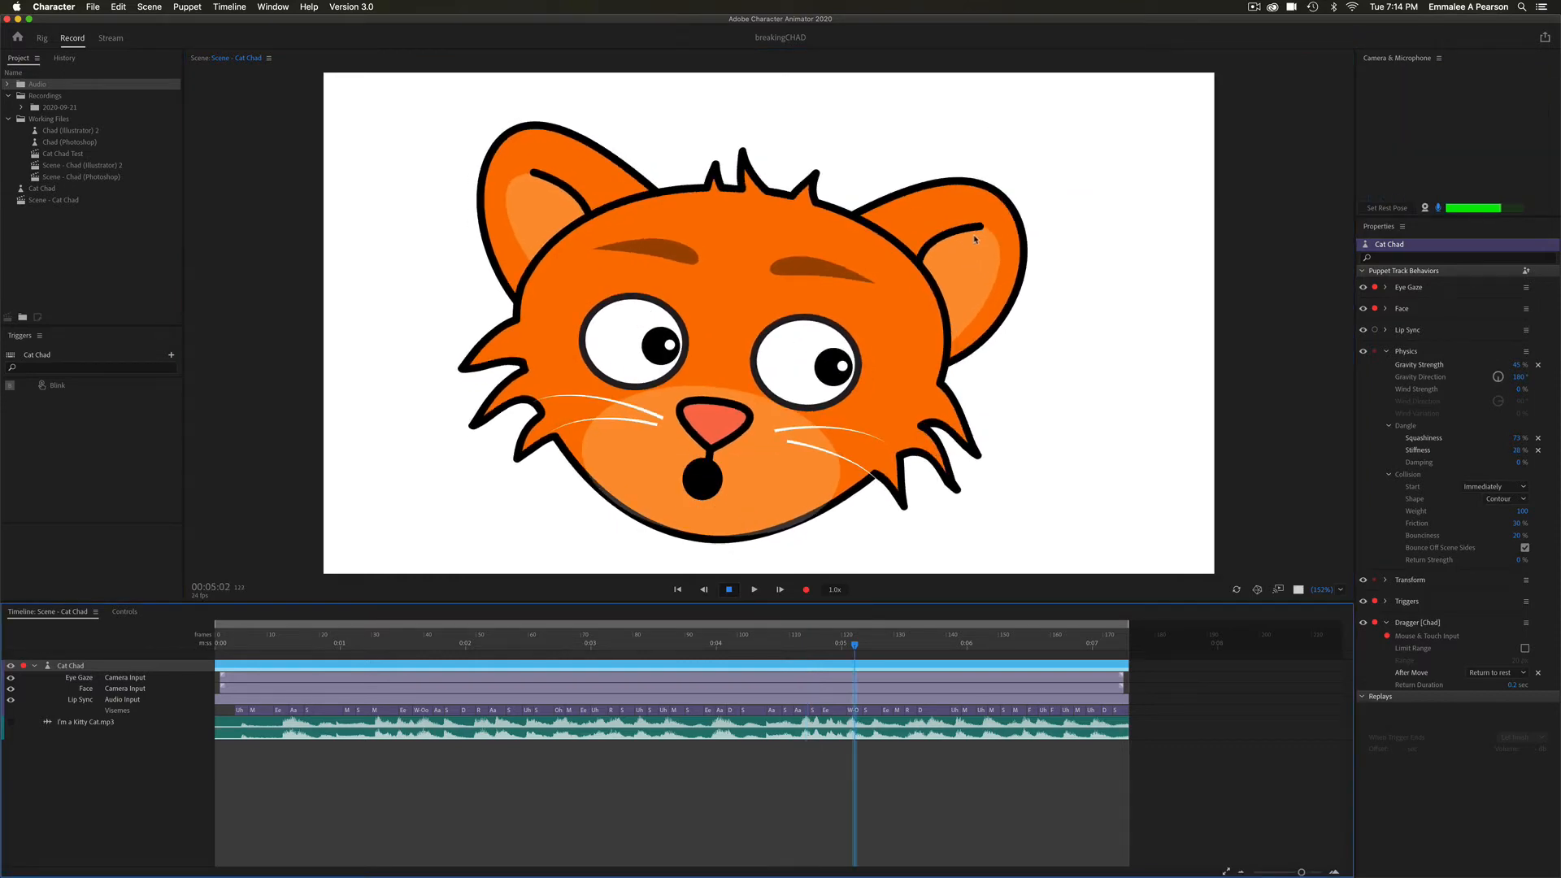
{"action": "left_click", "coordinate": [975, 239]}
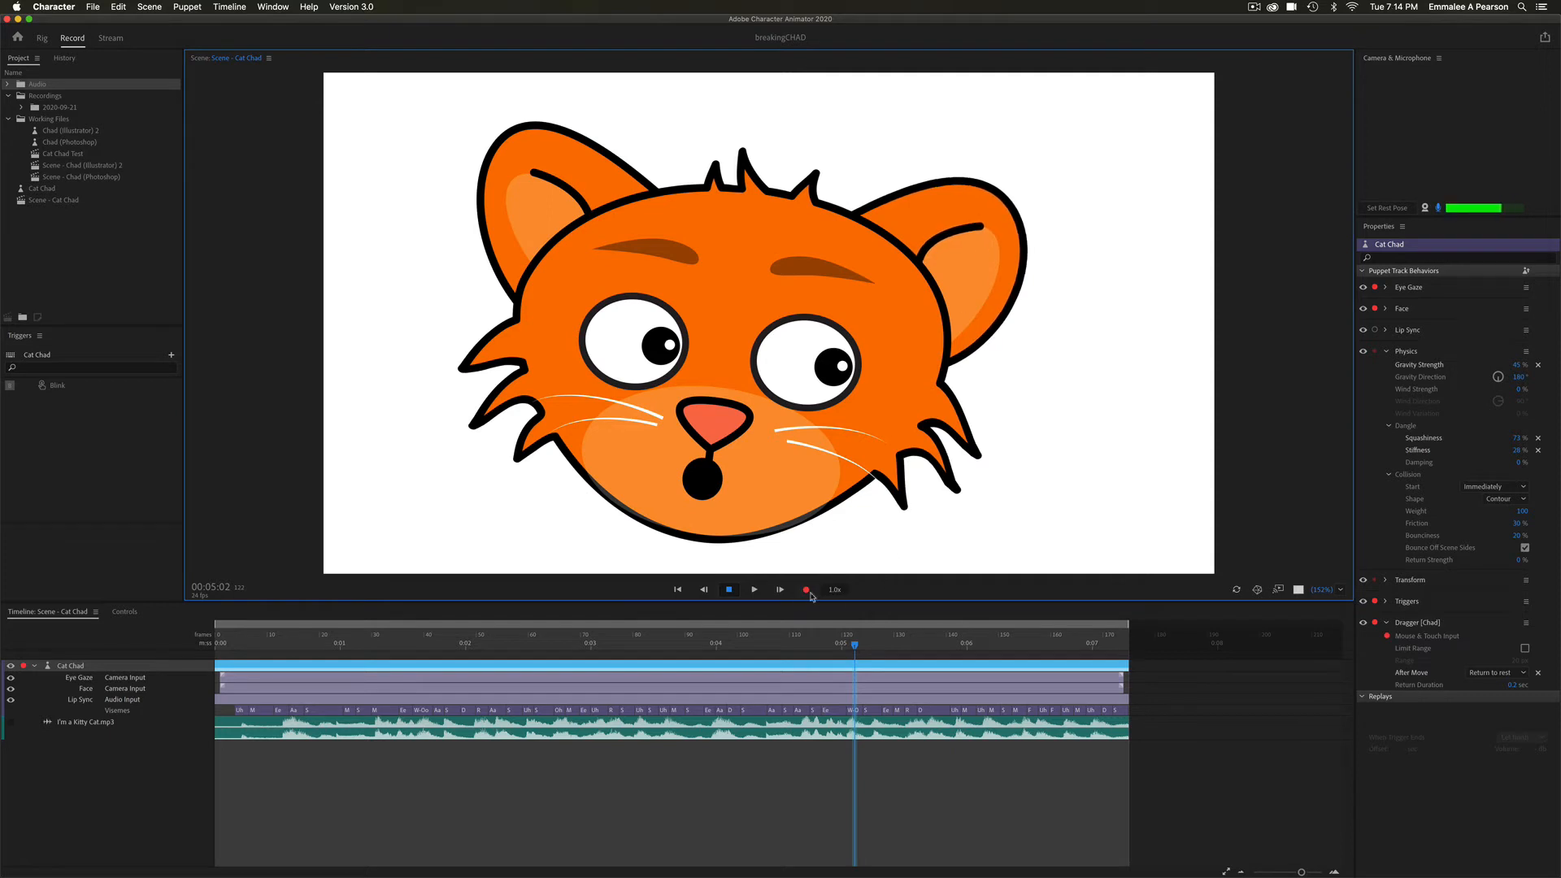
{"action": "left_click", "coordinate": [1377, 621]}
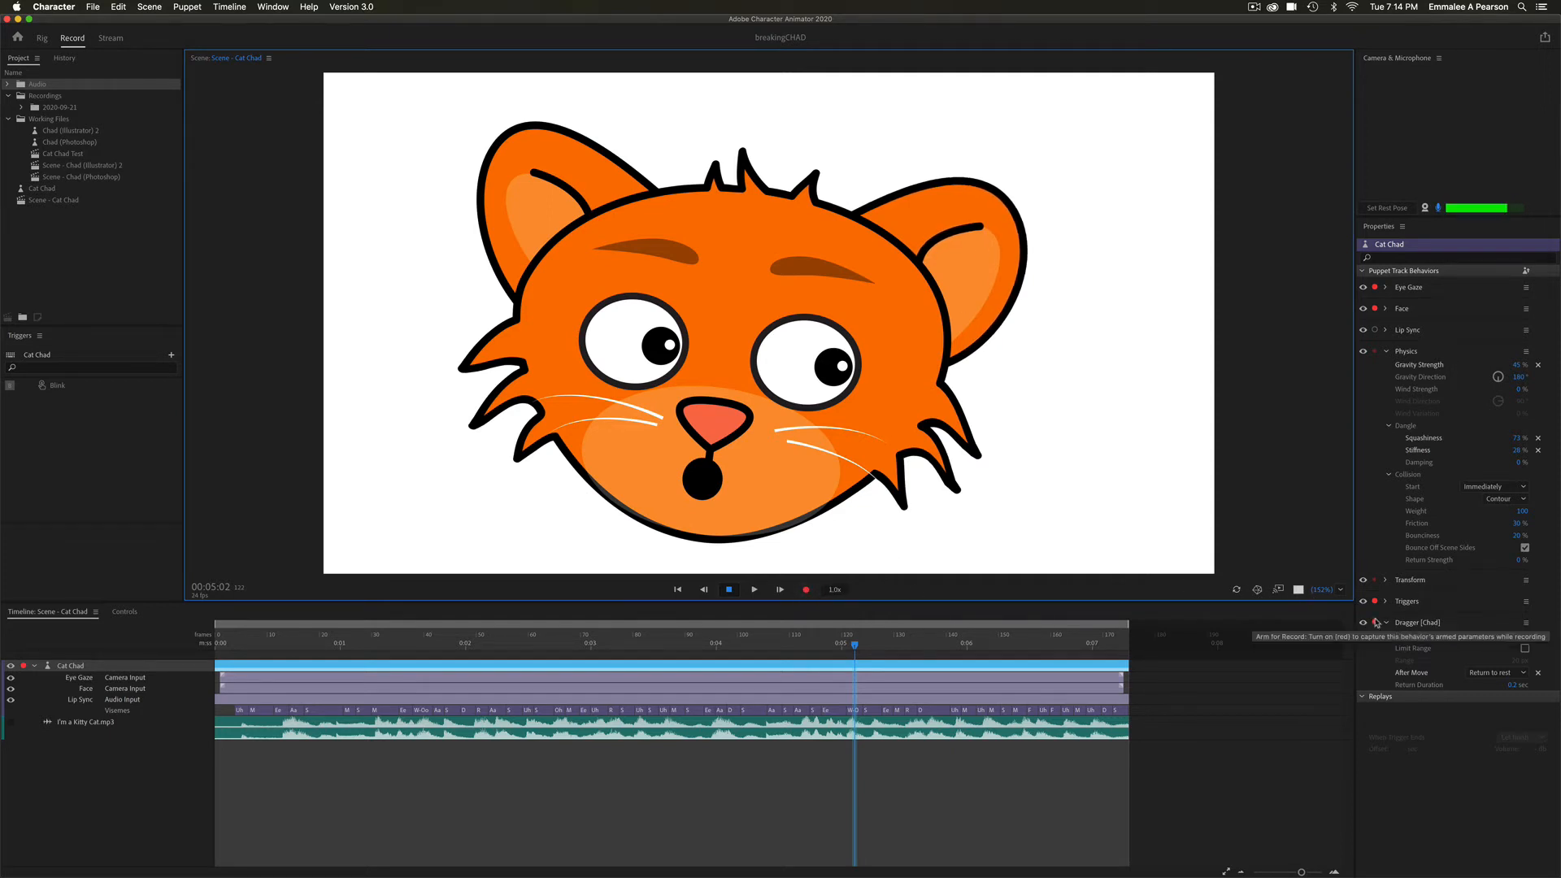
{"action": "left_click_drag", "start_coordinate": [838, 648], "coordinate": [927, 648]}
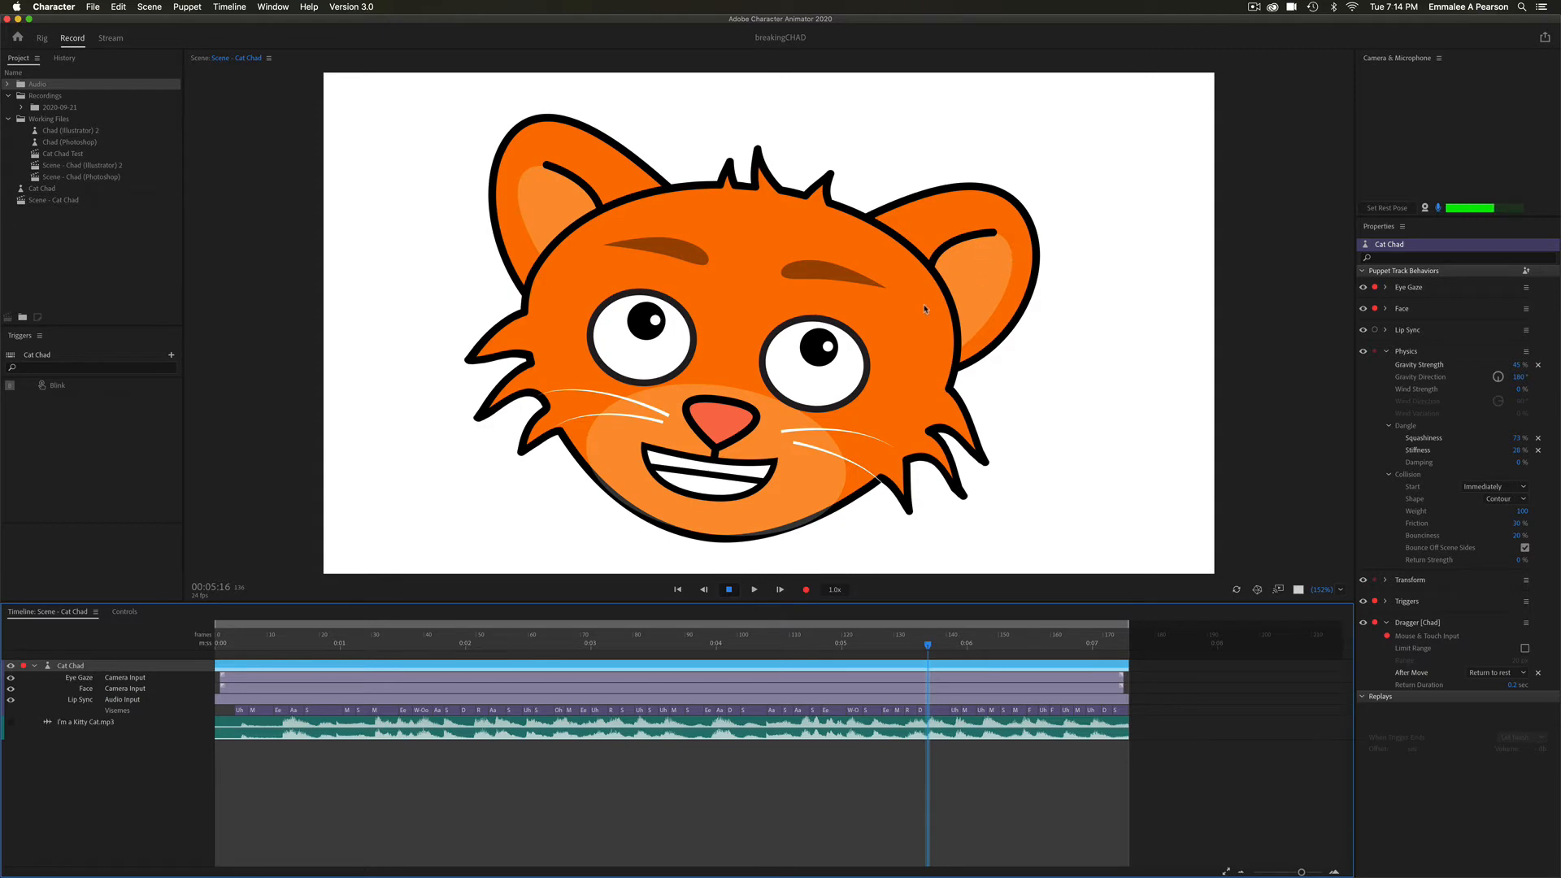
Step: Examine the left ear layer's handles in the rig and pull that ear around in the scene to test its movement
{"action": "left_click", "coordinate": [41, 38]}
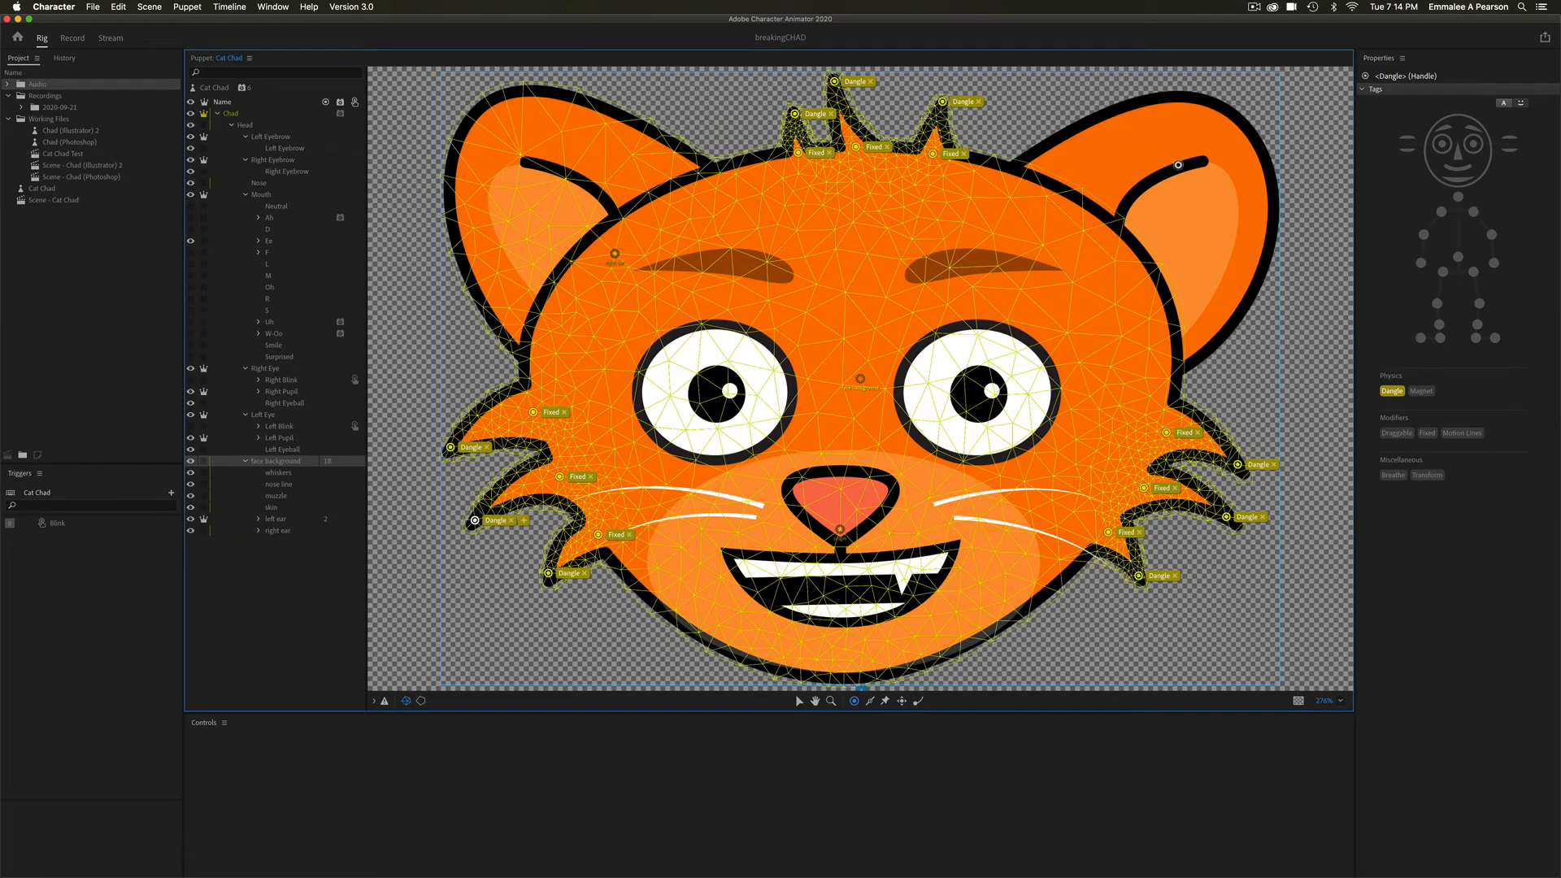
{"action": "left_click", "coordinate": [276, 519]}
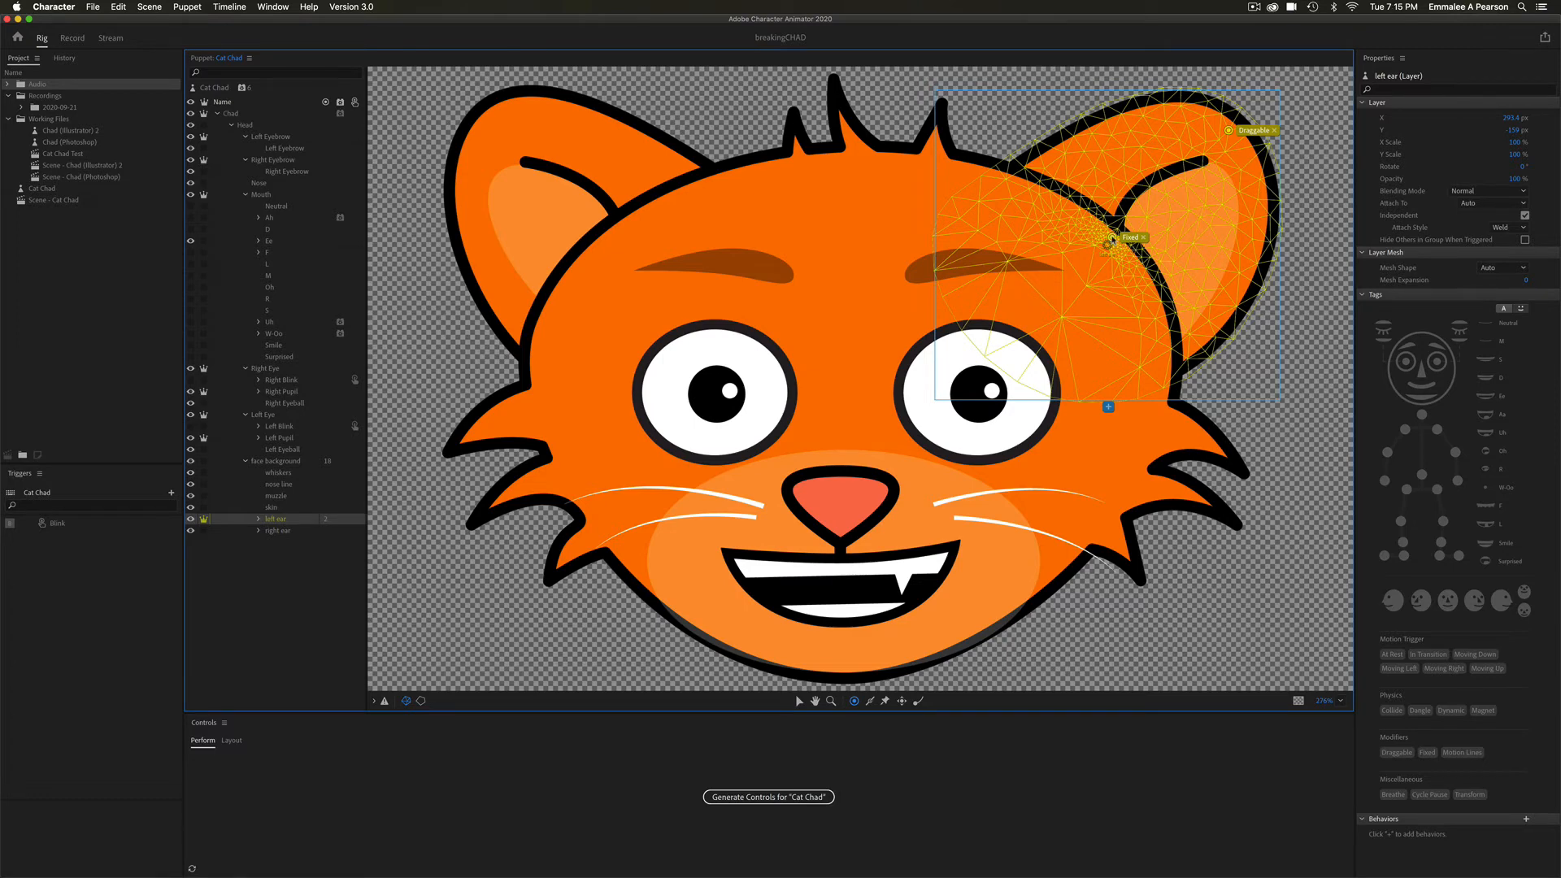
{"action": "left_click", "coordinate": [74, 39]}
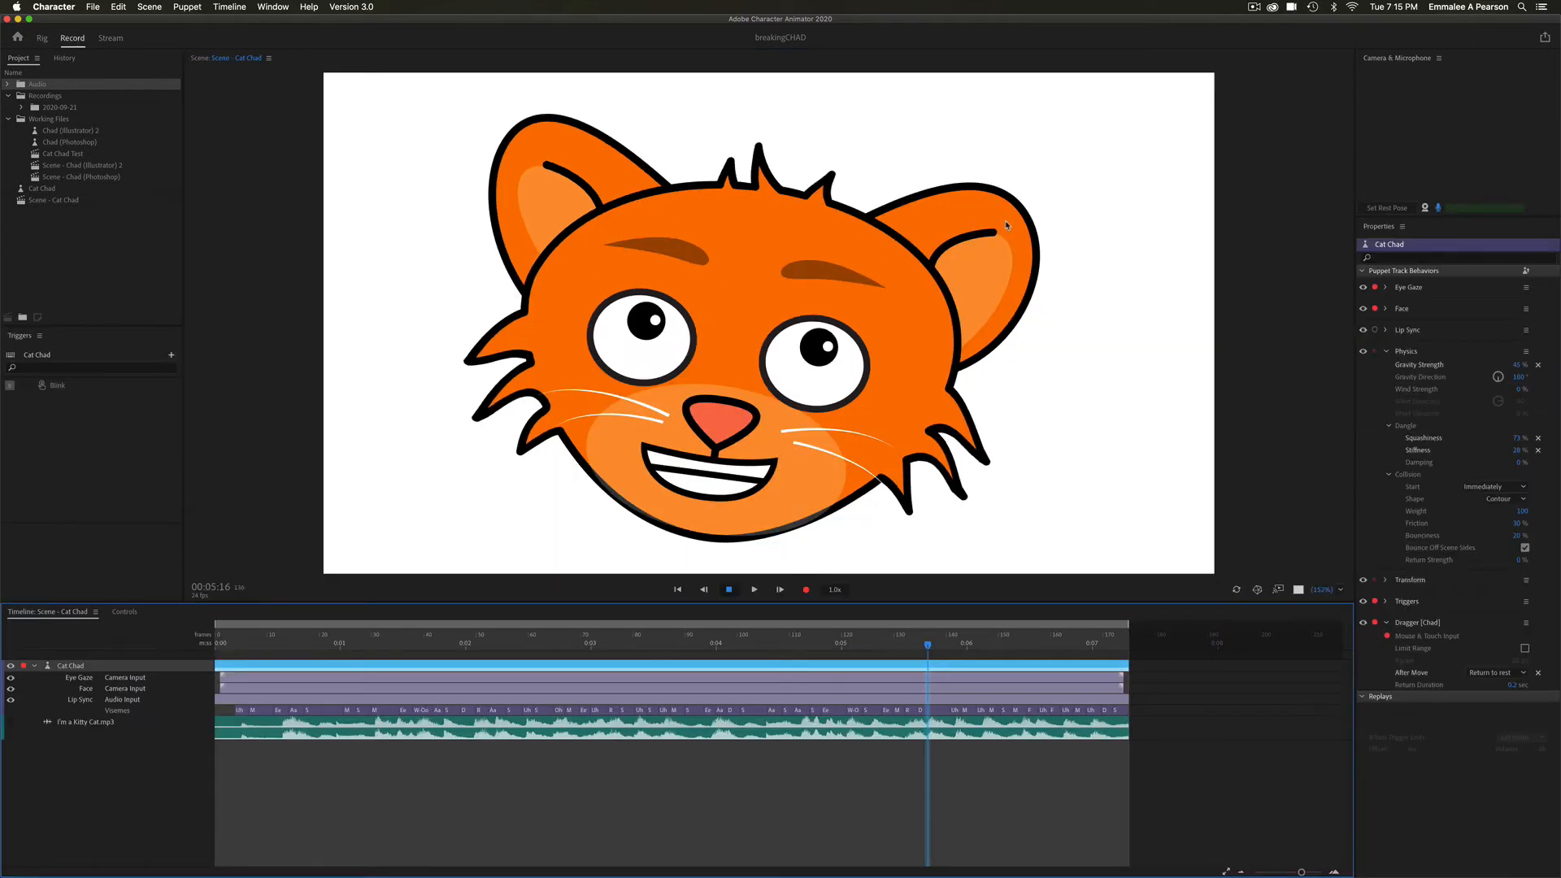
{"action": "left_click_drag", "start_coordinate": [1007, 225], "coordinate": [1202, 389]}
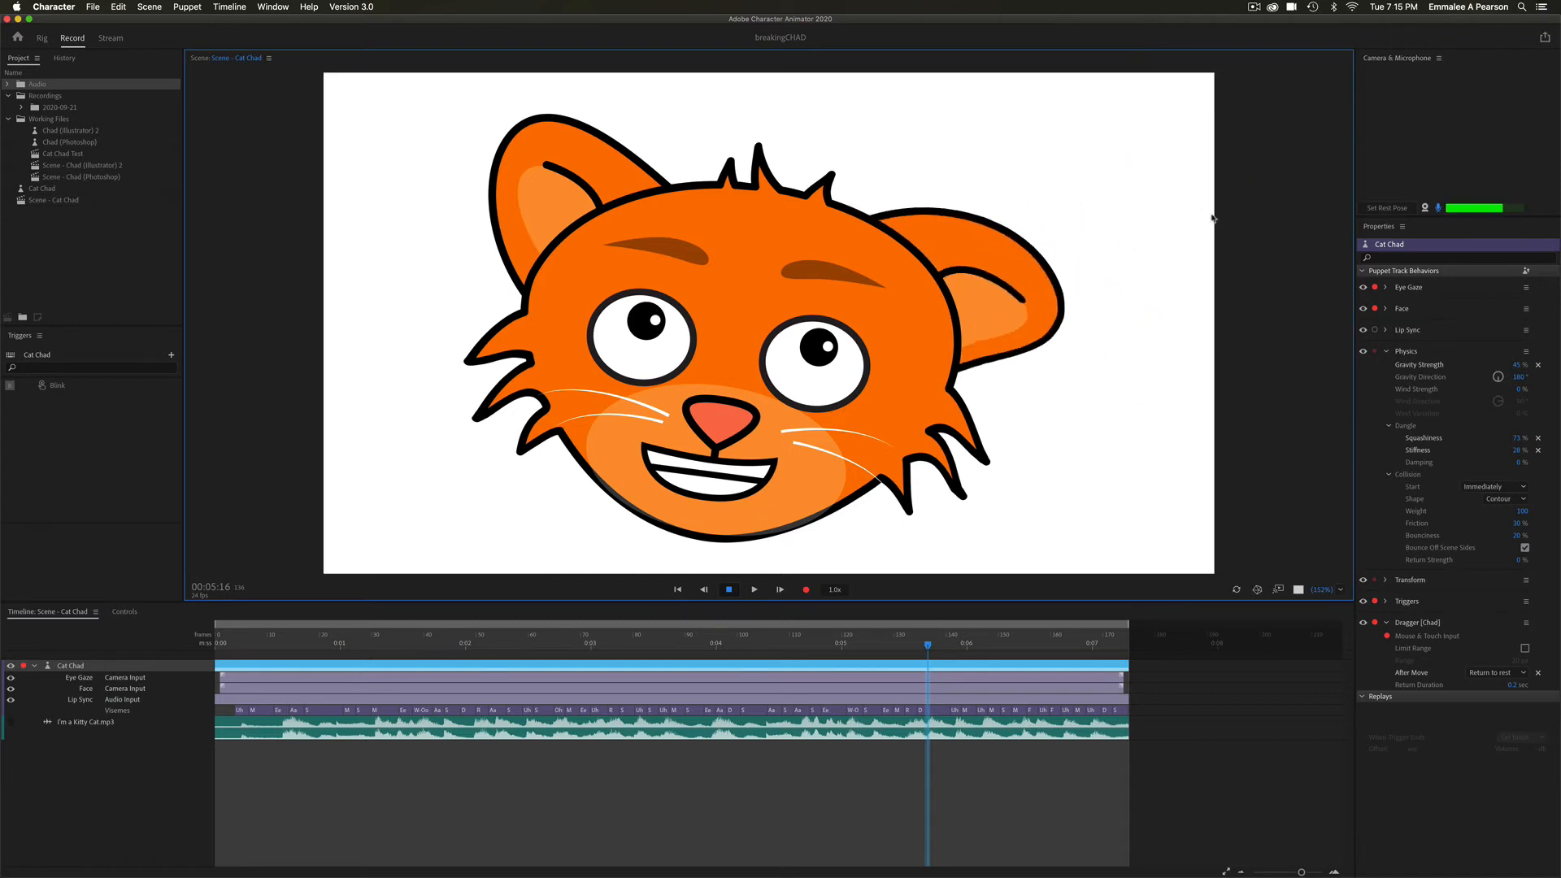
{"action": "left_click_drag", "start_coordinate": [1211, 218], "coordinate": [1260, 163]}
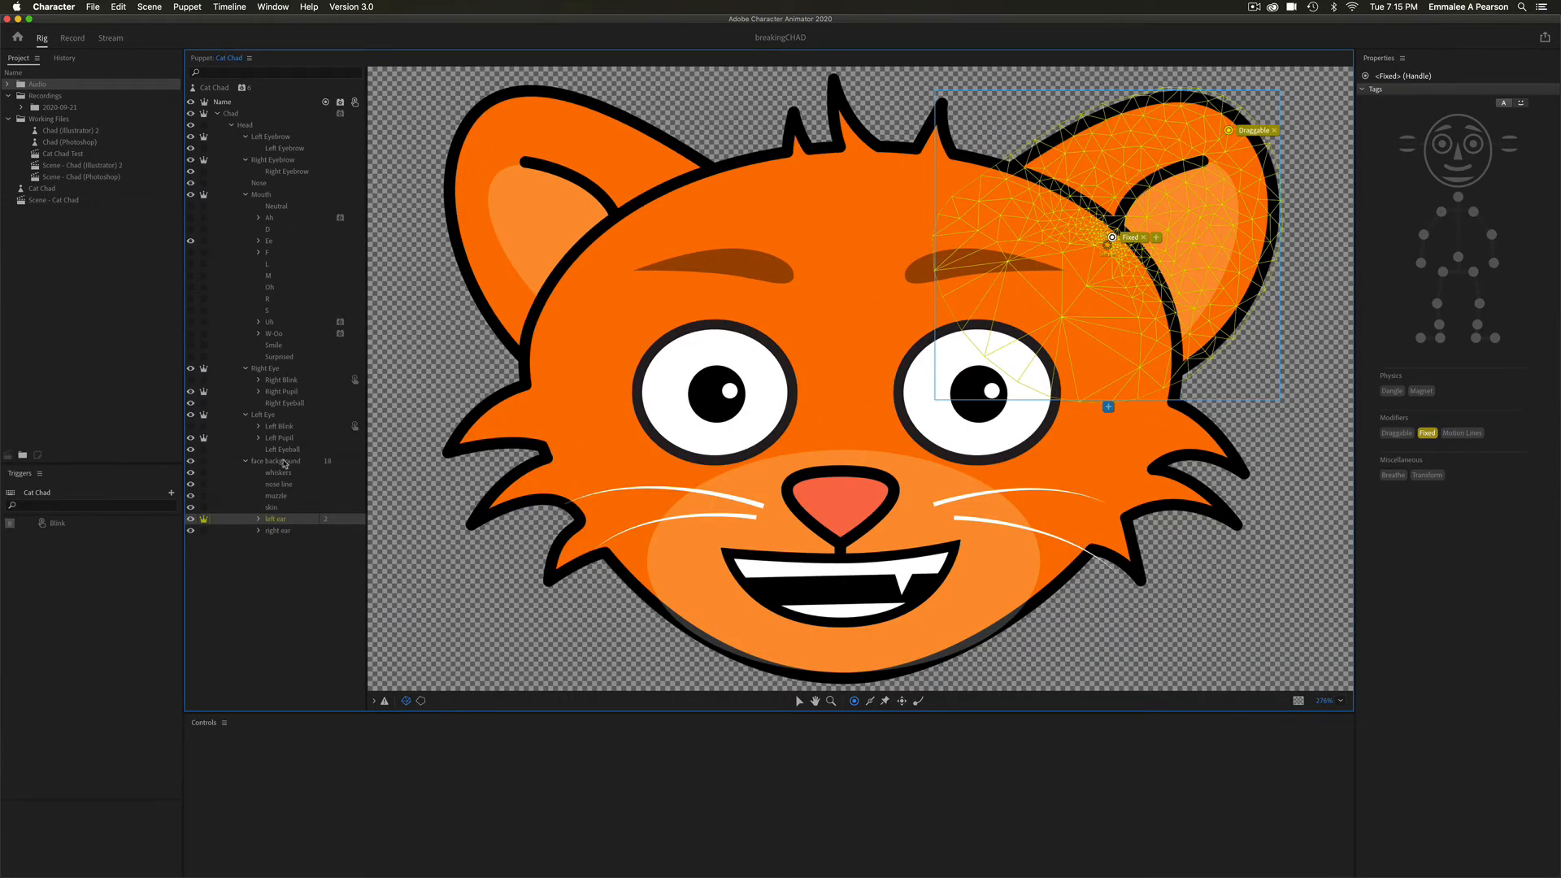
Step: On the face background layer, add a Fixed handle at the base of the right ear and a Draggable handle near its tip
{"action": "left_click", "coordinate": [283, 462]}
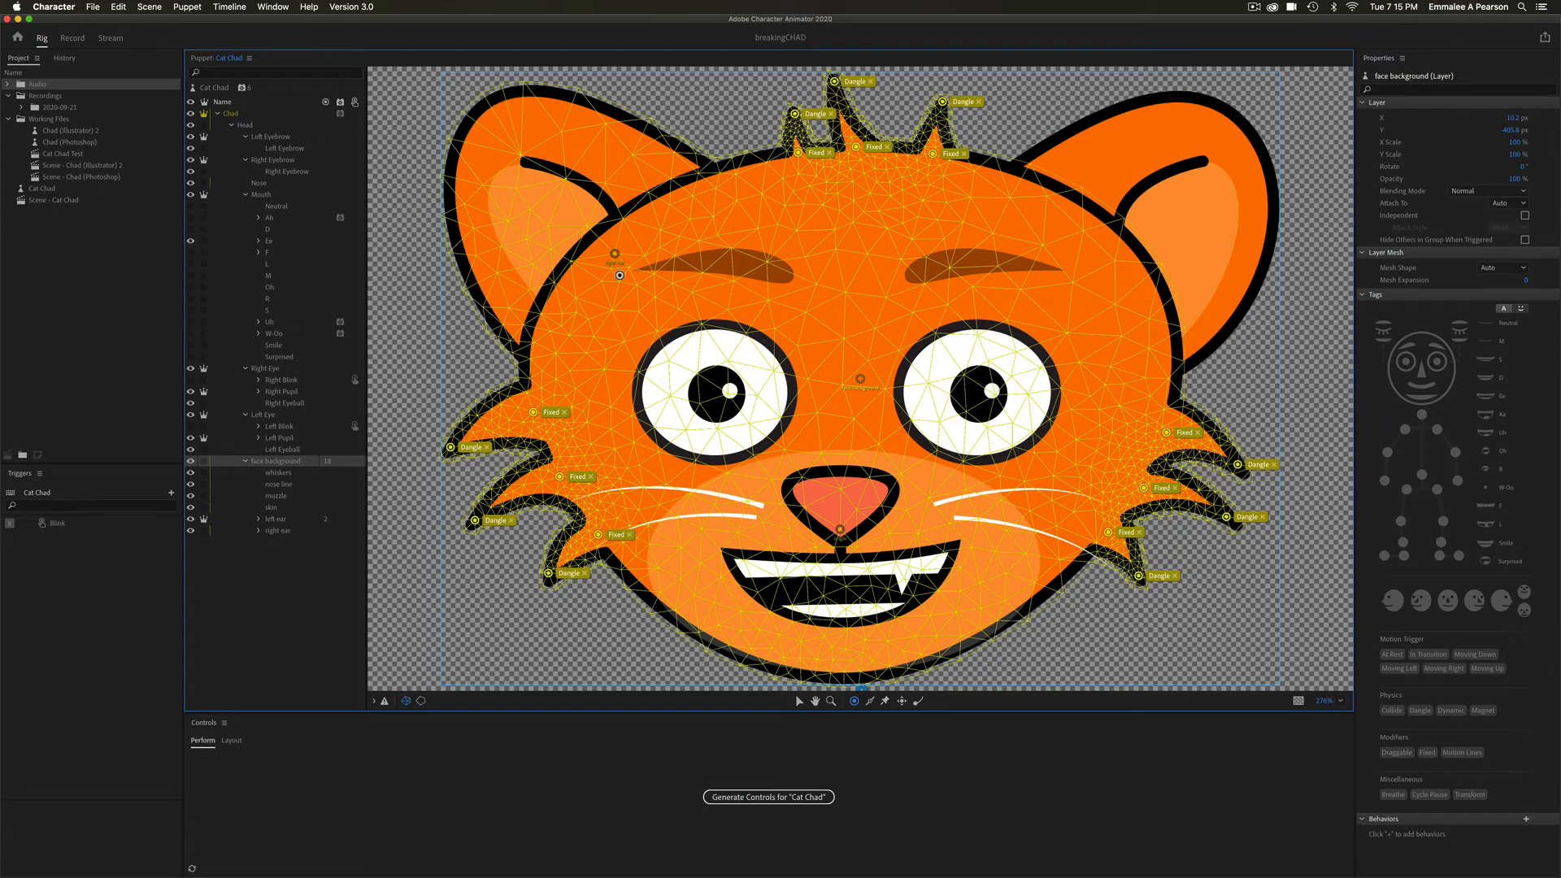
{"action": "left_click", "coordinate": [886, 702]}
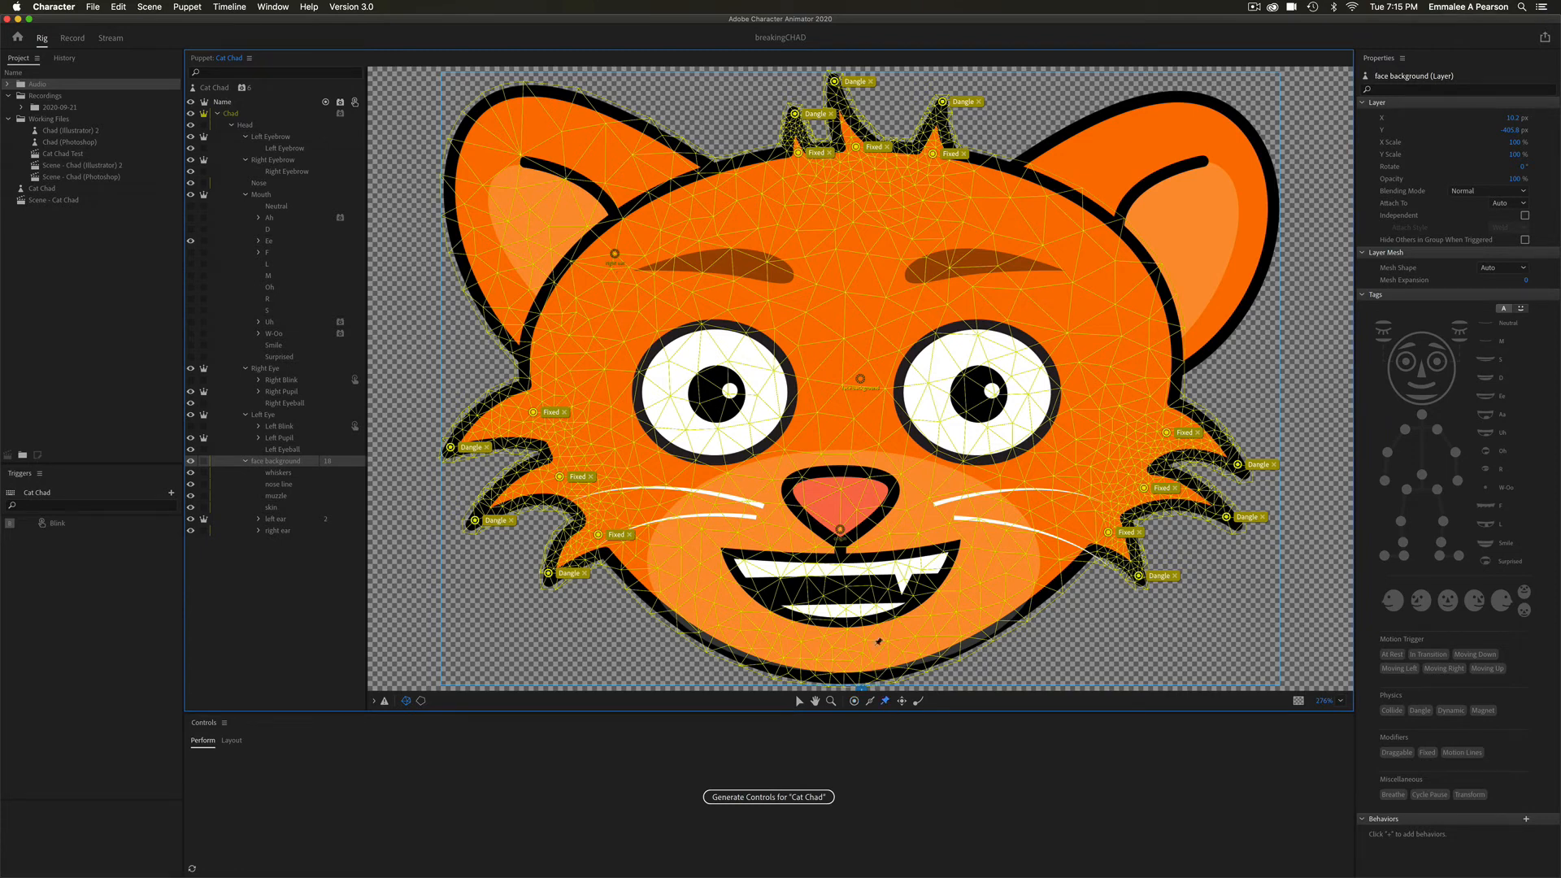
{"action": "left_click", "coordinate": [594, 235]}
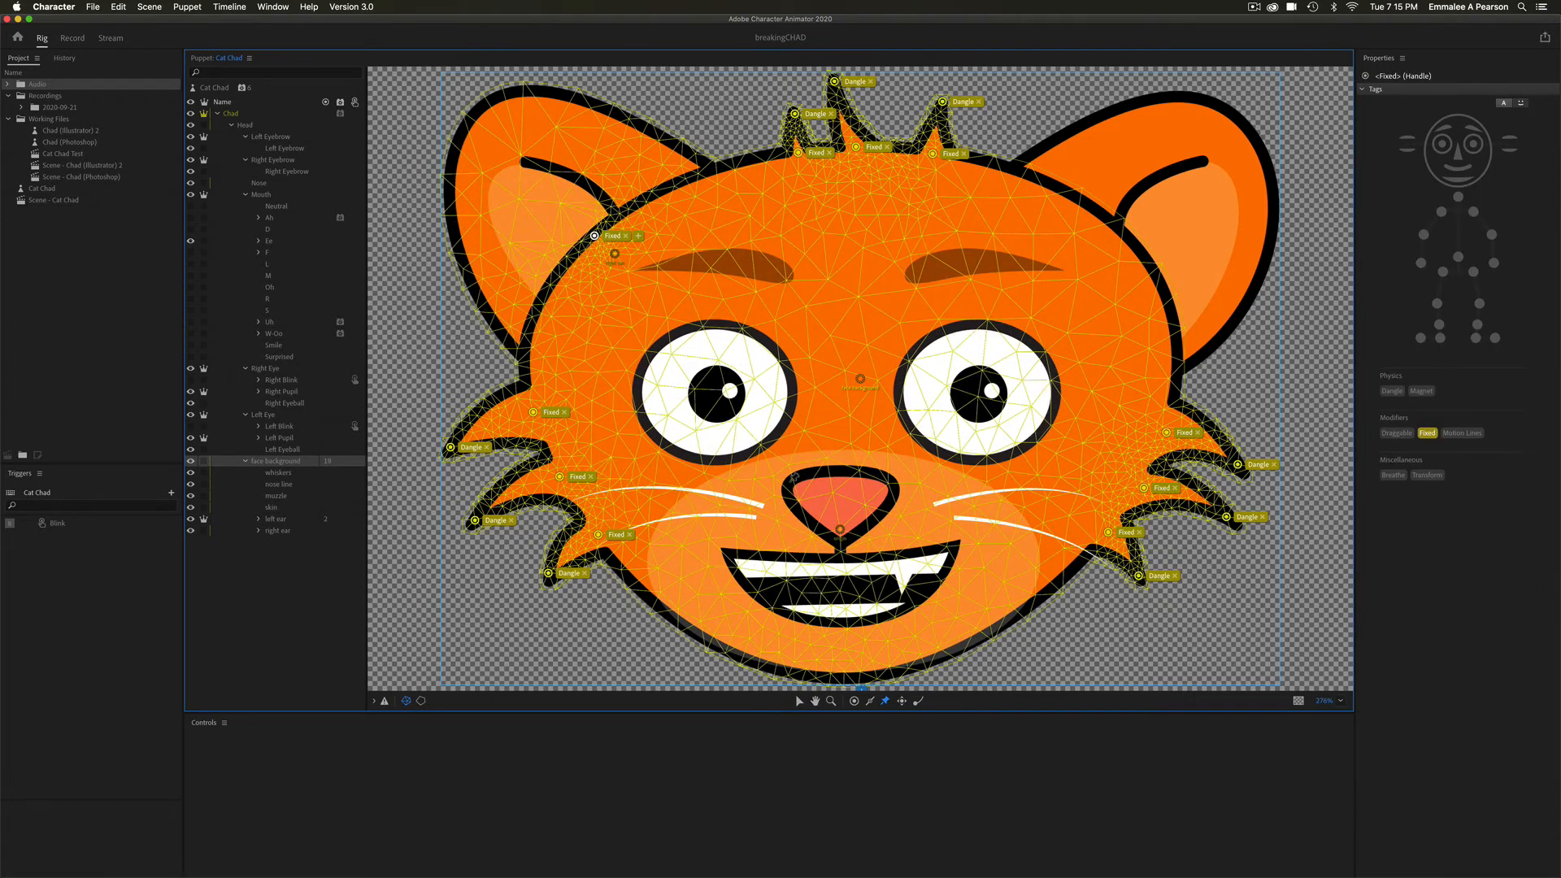
{"action": "left_click", "coordinate": [902, 700]}
{"action": "left_click", "coordinate": [491, 119]}
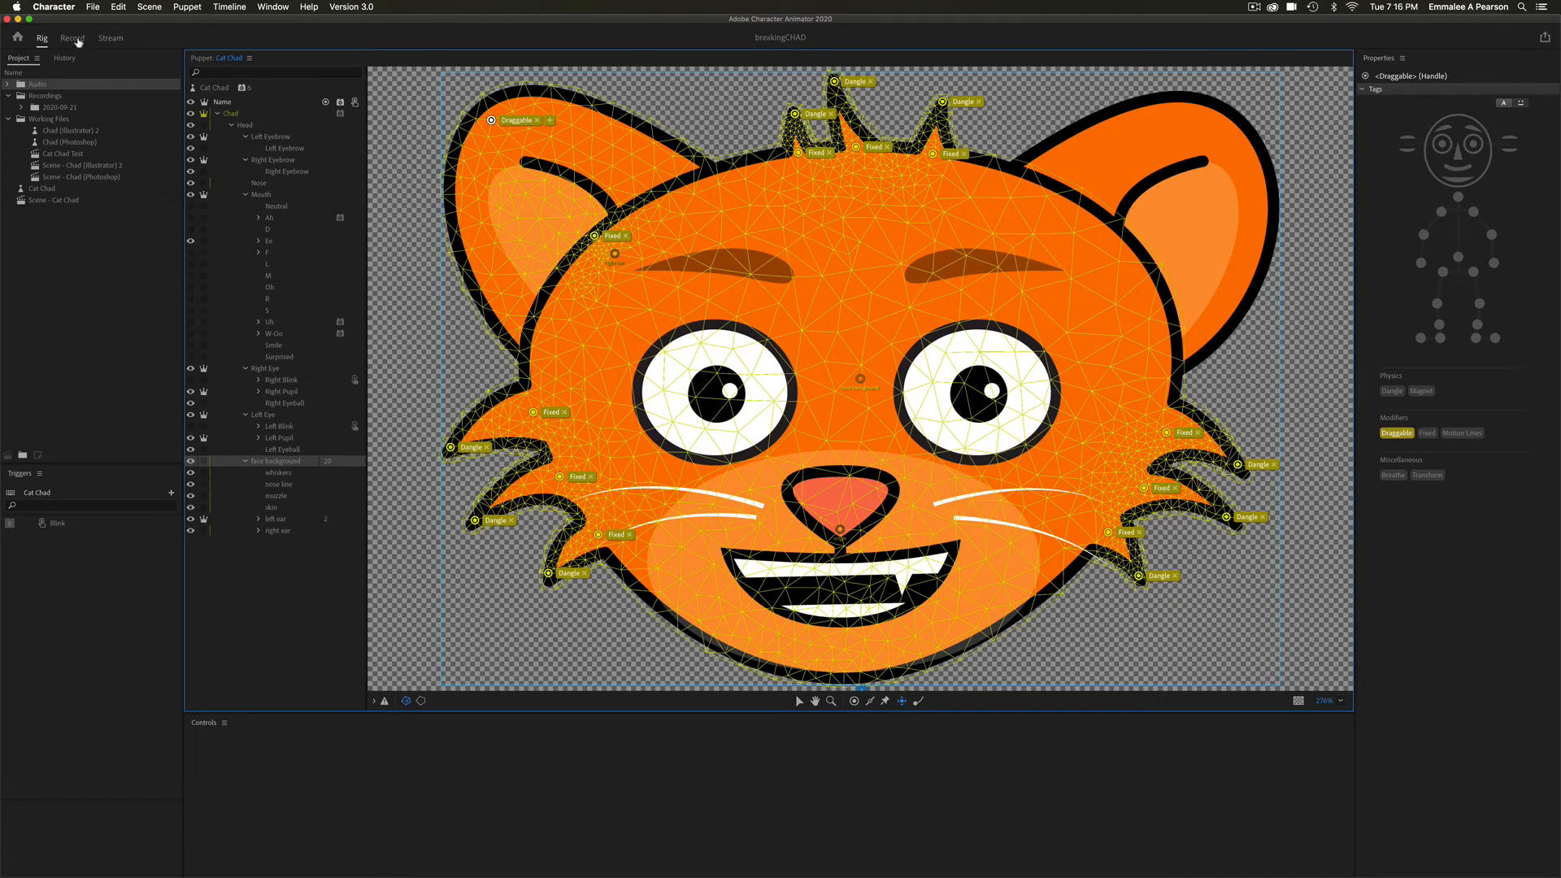
Step: Pull the right ear and the left ear in the scene to compare how they bend
{"action": "left_click", "coordinate": [73, 38]}
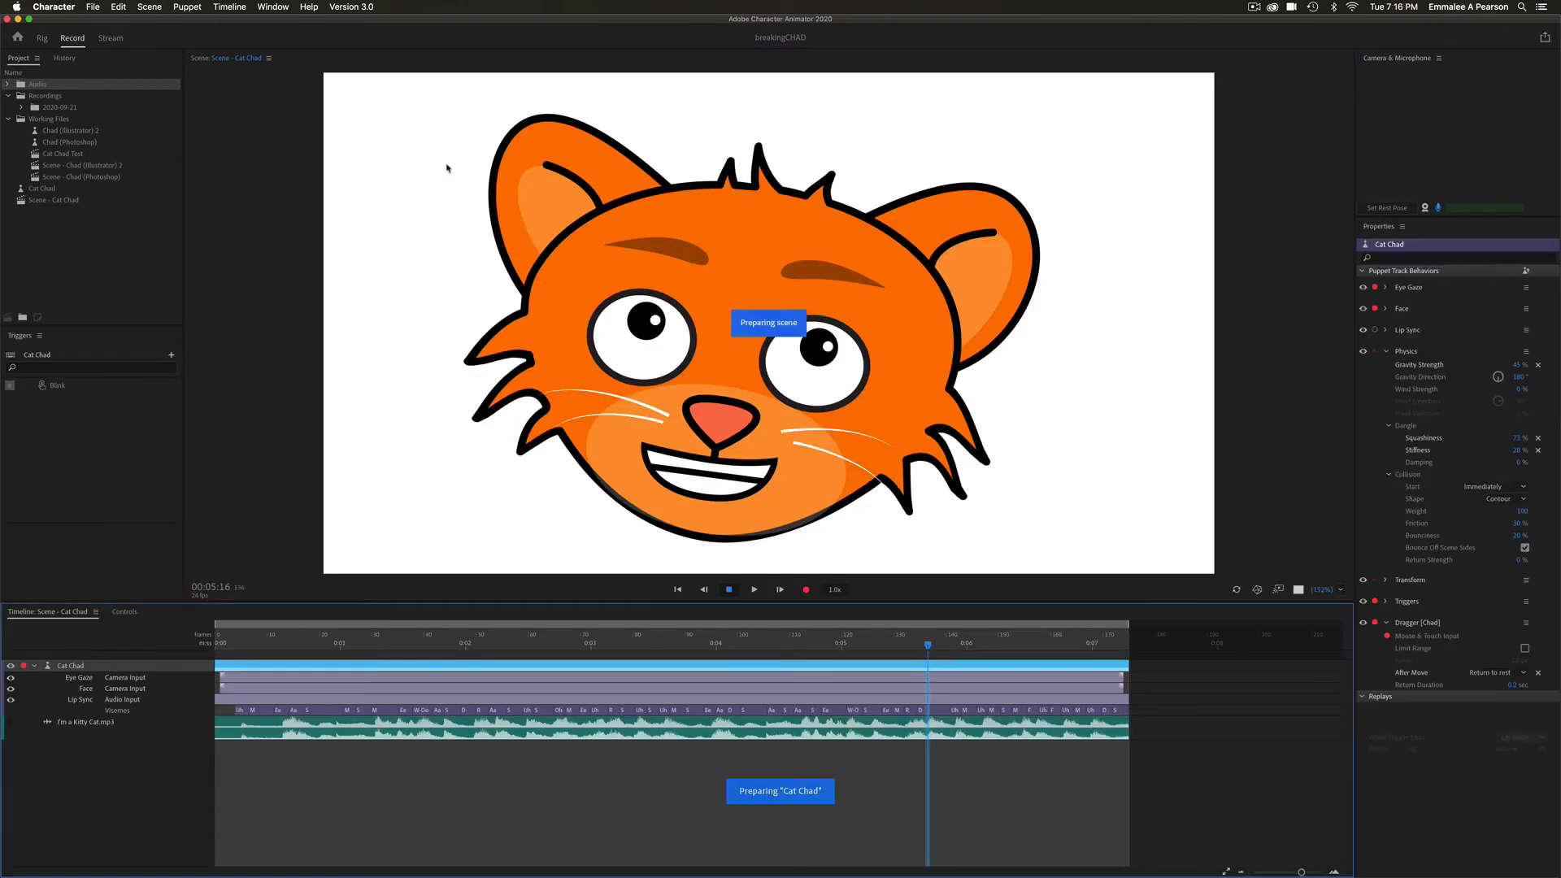
{"action": "mouse_move", "coordinate": [527, 151]}
{"action": "left_mouse_down"}
{"action": "mouse_move", "coordinate": [472, 223]}
{"action": "mouse_move", "coordinate": [534, 162]}
{"action": "left_mouse_up"}
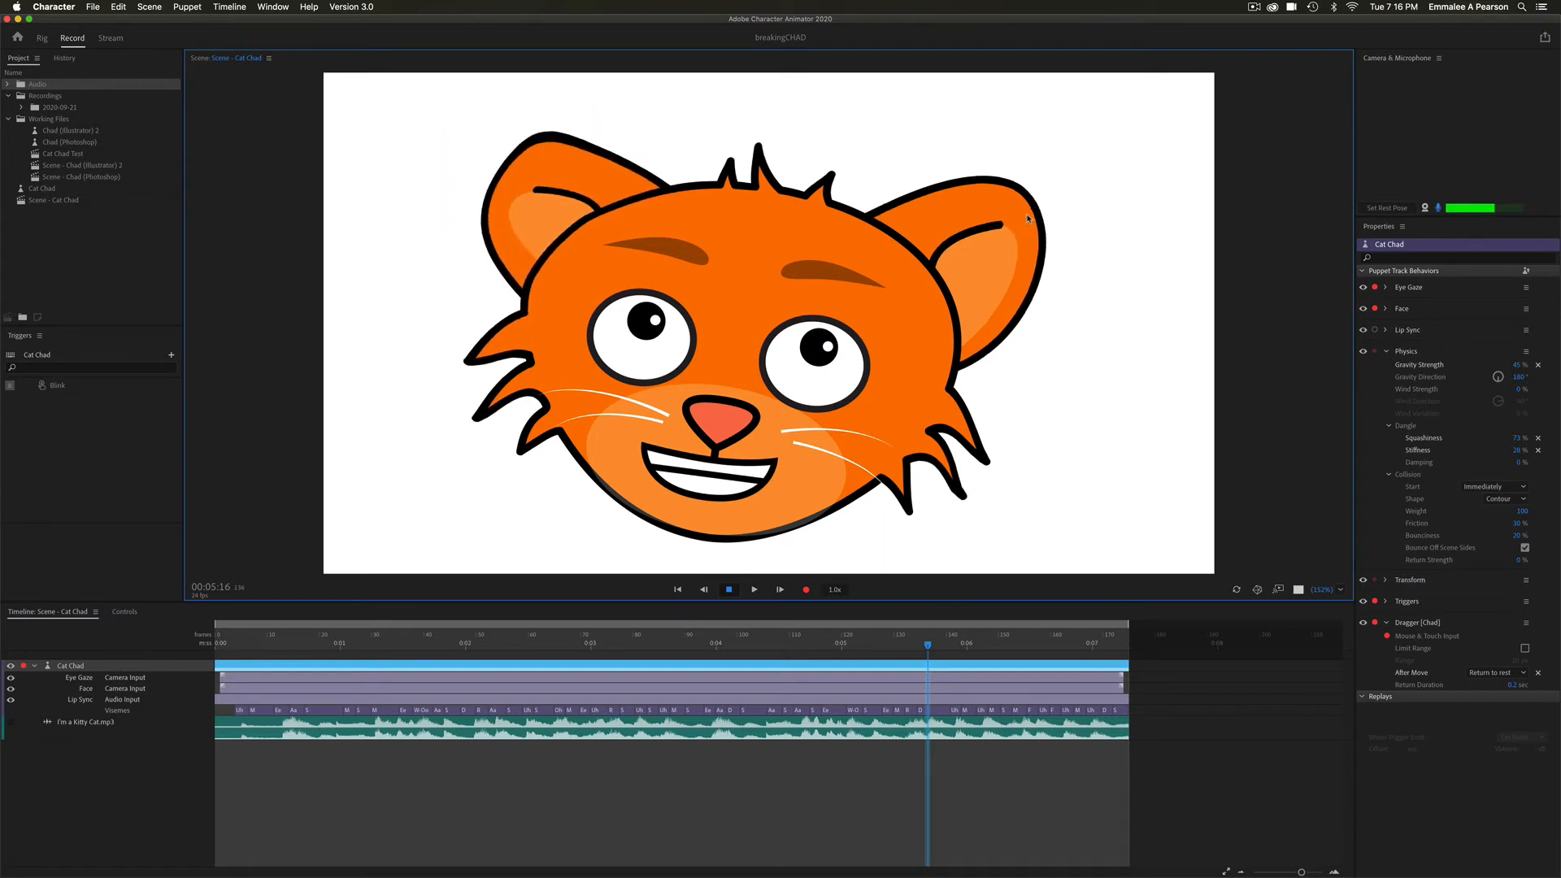
{"action": "left_click_drag", "start_coordinate": [975, 253], "coordinate": [994, 237]}
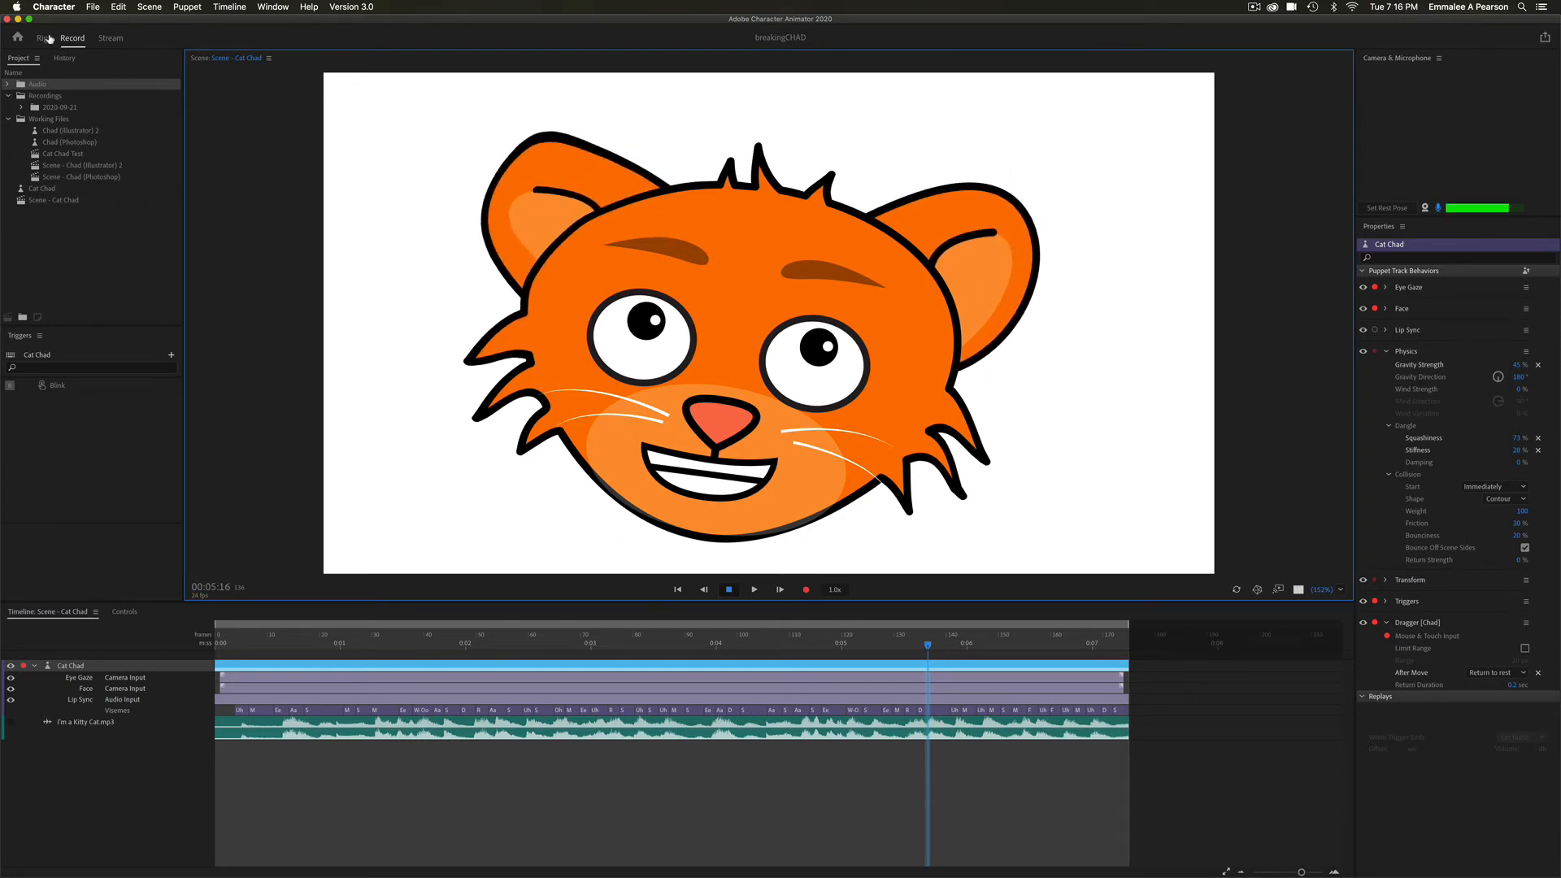
Step: Try removing the Fixed handle at the right ear's base from the face background layer and pull that ear in the scene
{"action": "double_click", "coordinate": [795, 694]}
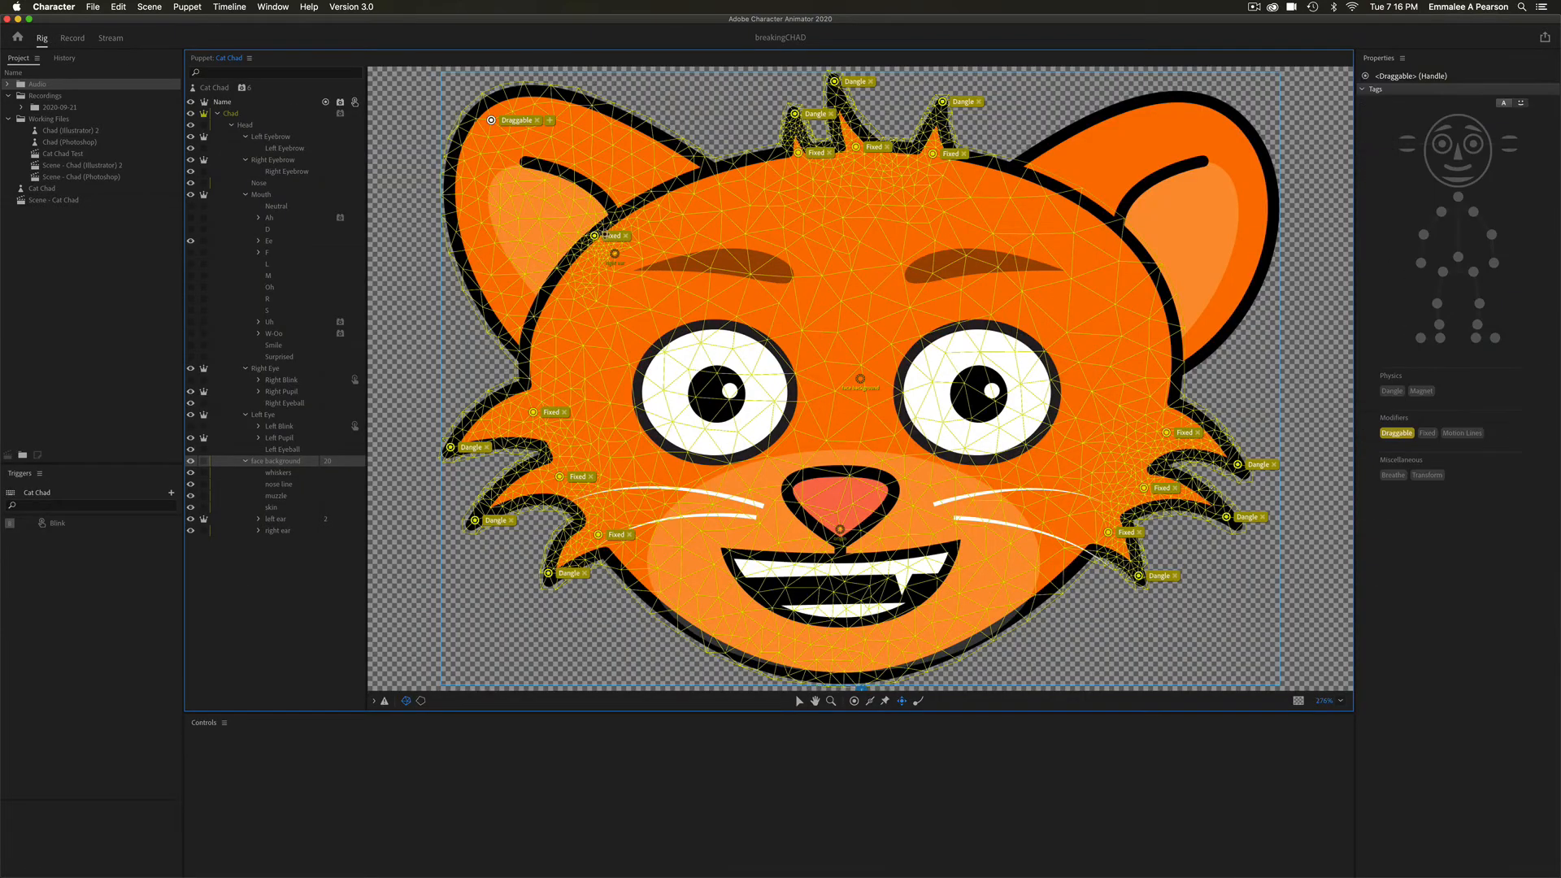
{"action": "left_click", "coordinate": [594, 235]}
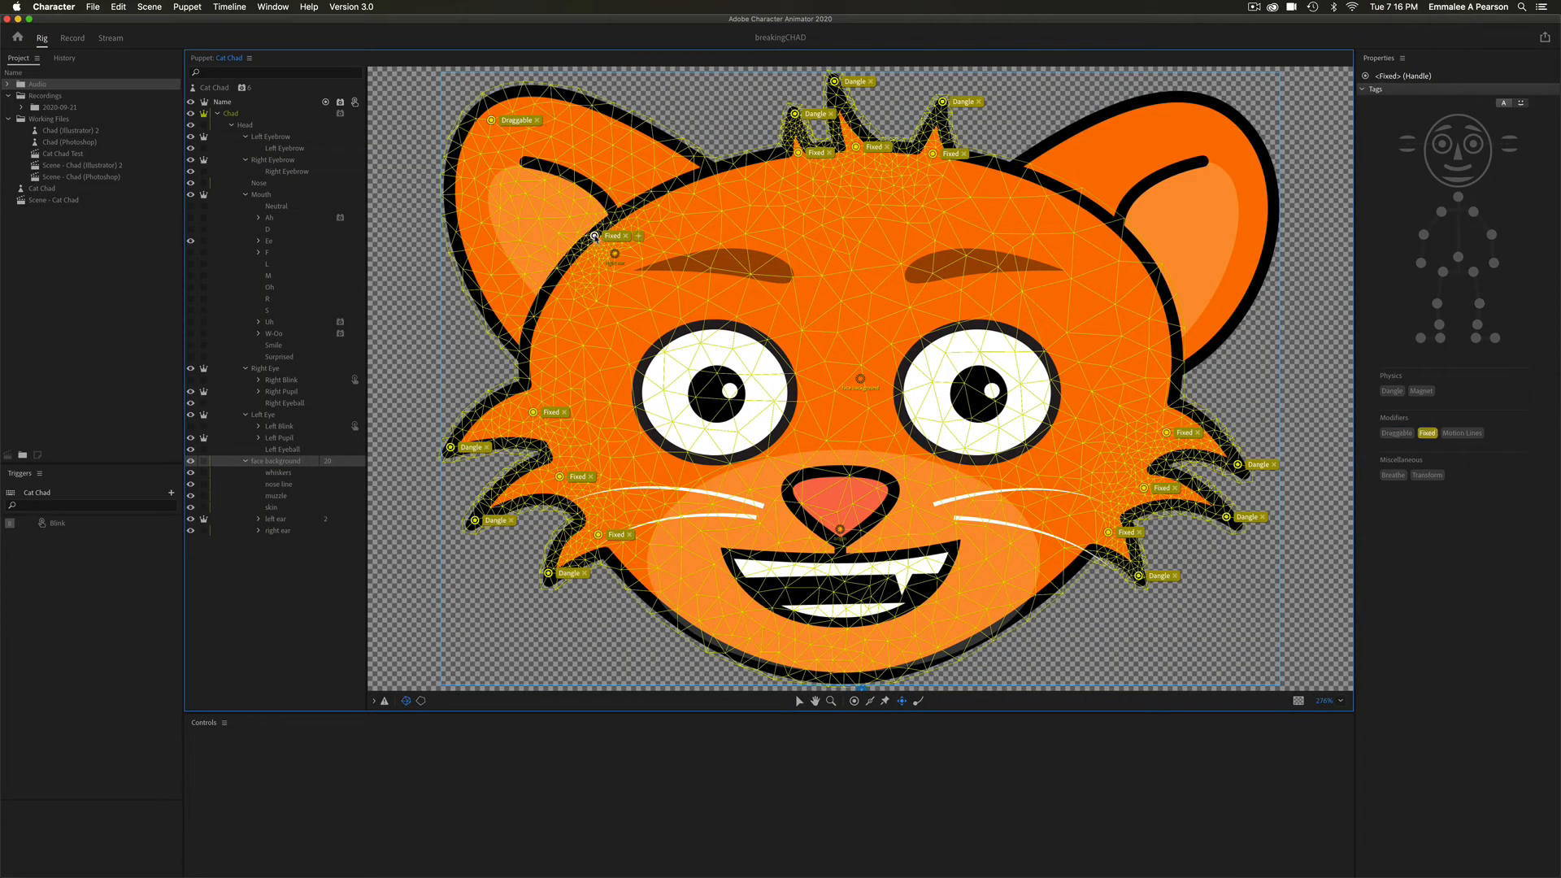
{"action": "key", "text": "Delete"}
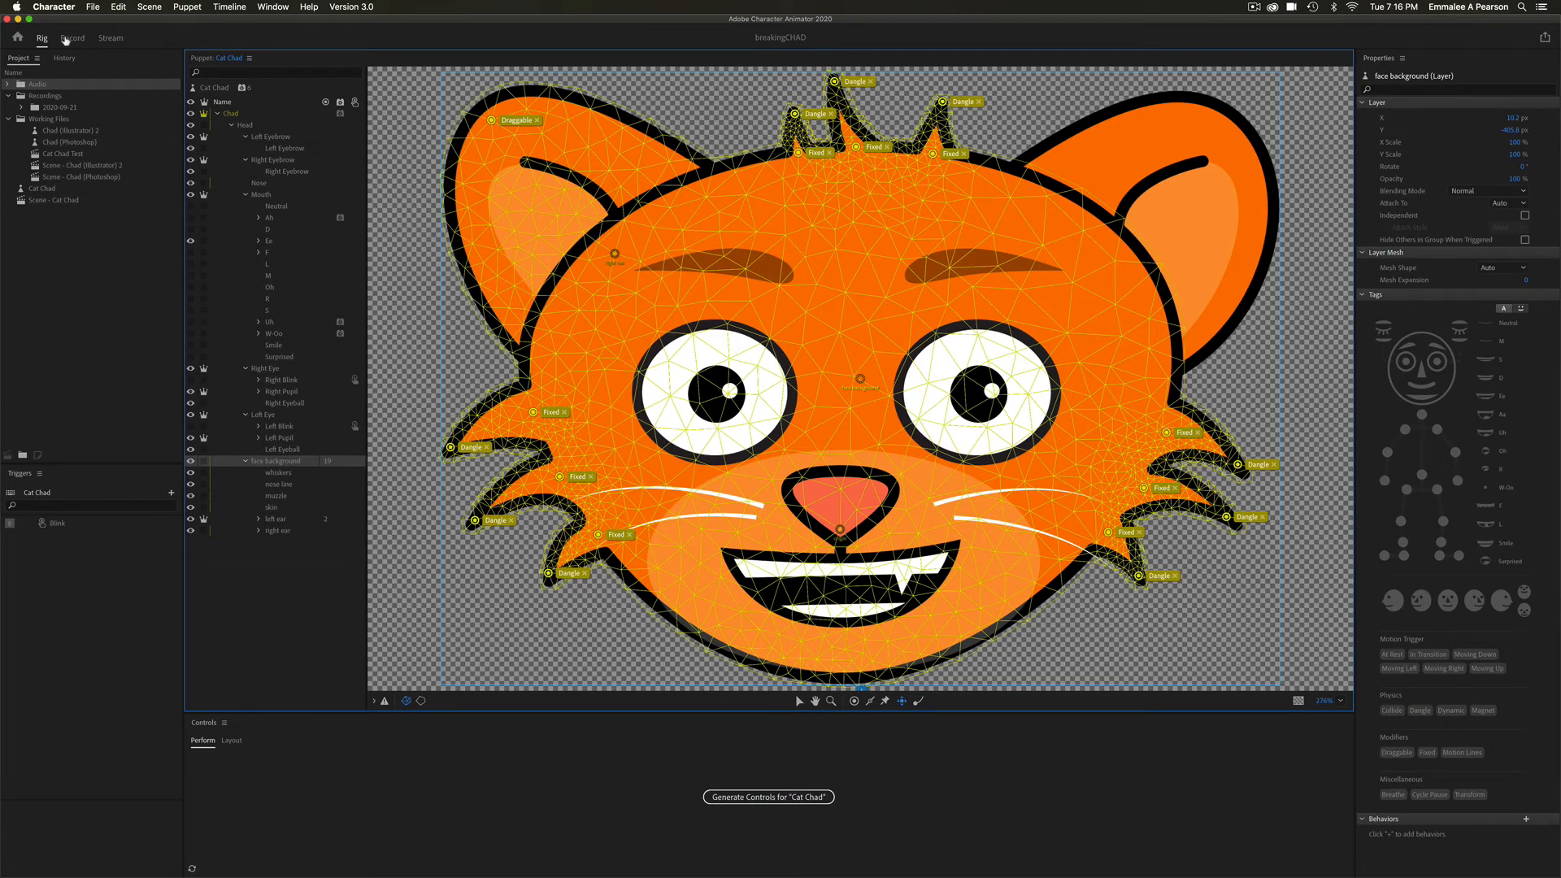
{"action": "left_click", "coordinate": [73, 38]}
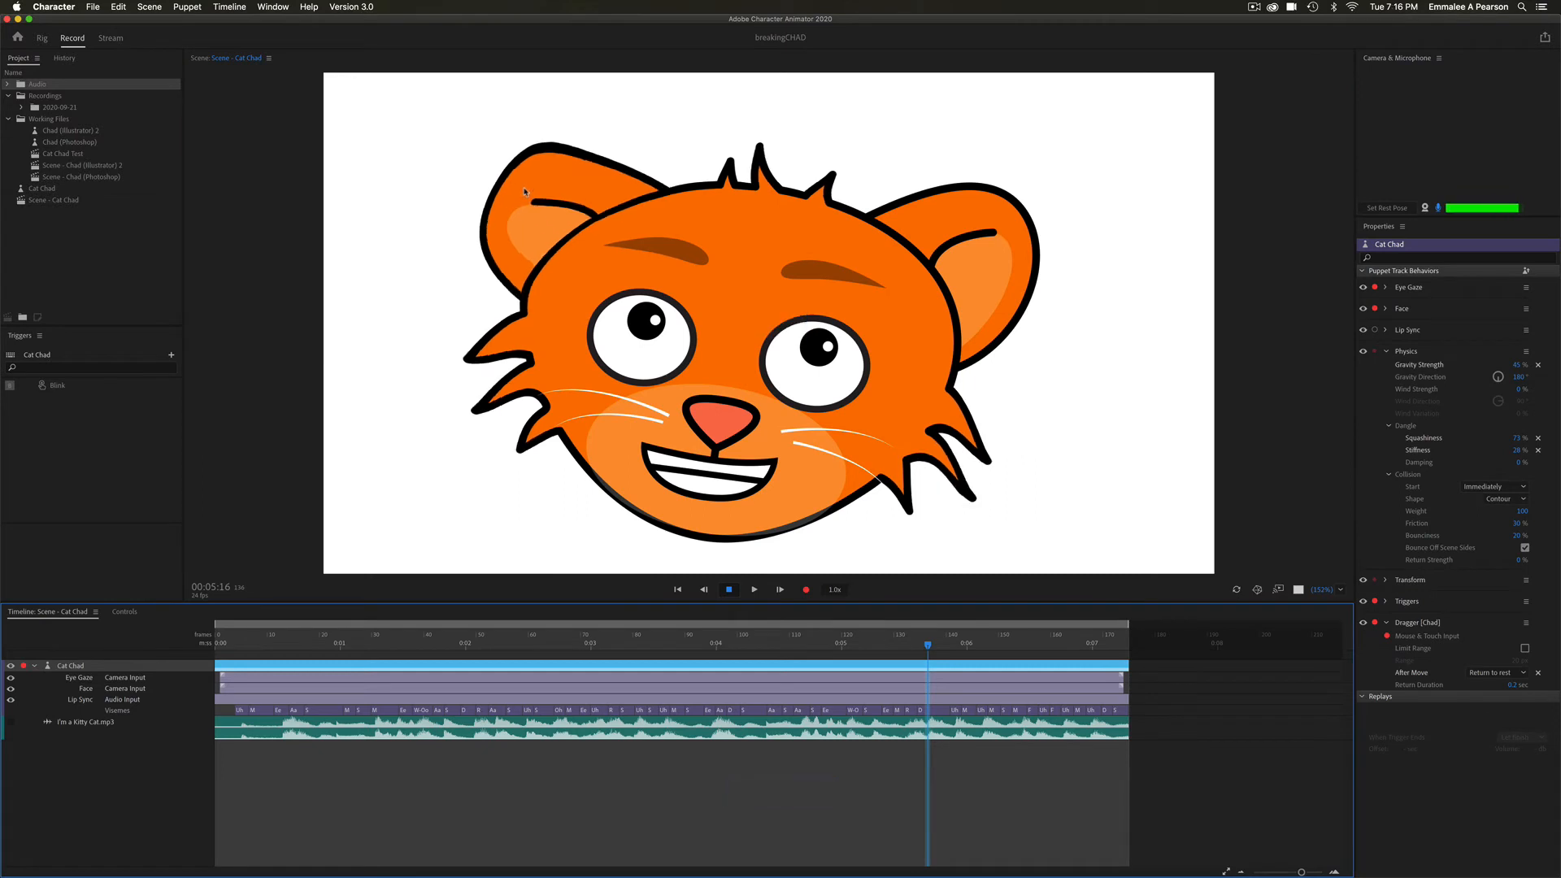
{"action": "left_click_drag", "start_coordinate": [520, 186], "coordinate": [506, 158]}
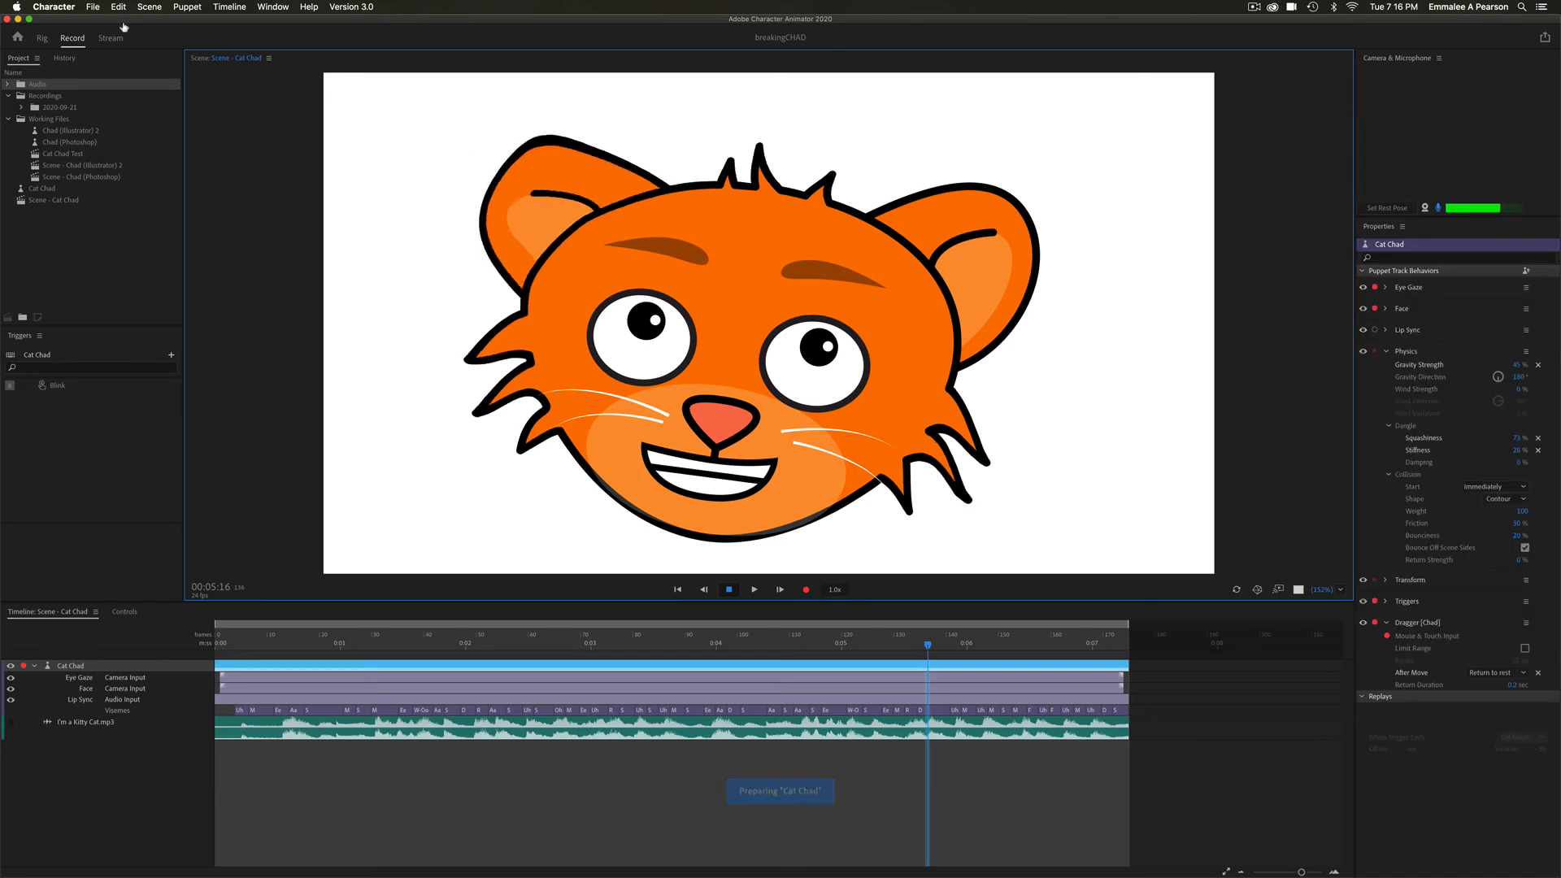
Step: Change the right ear tip's handle from Draggable to Dangle and delete the Fixed handle at that ear's base
{"action": "left_click", "coordinate": [42, 38]}
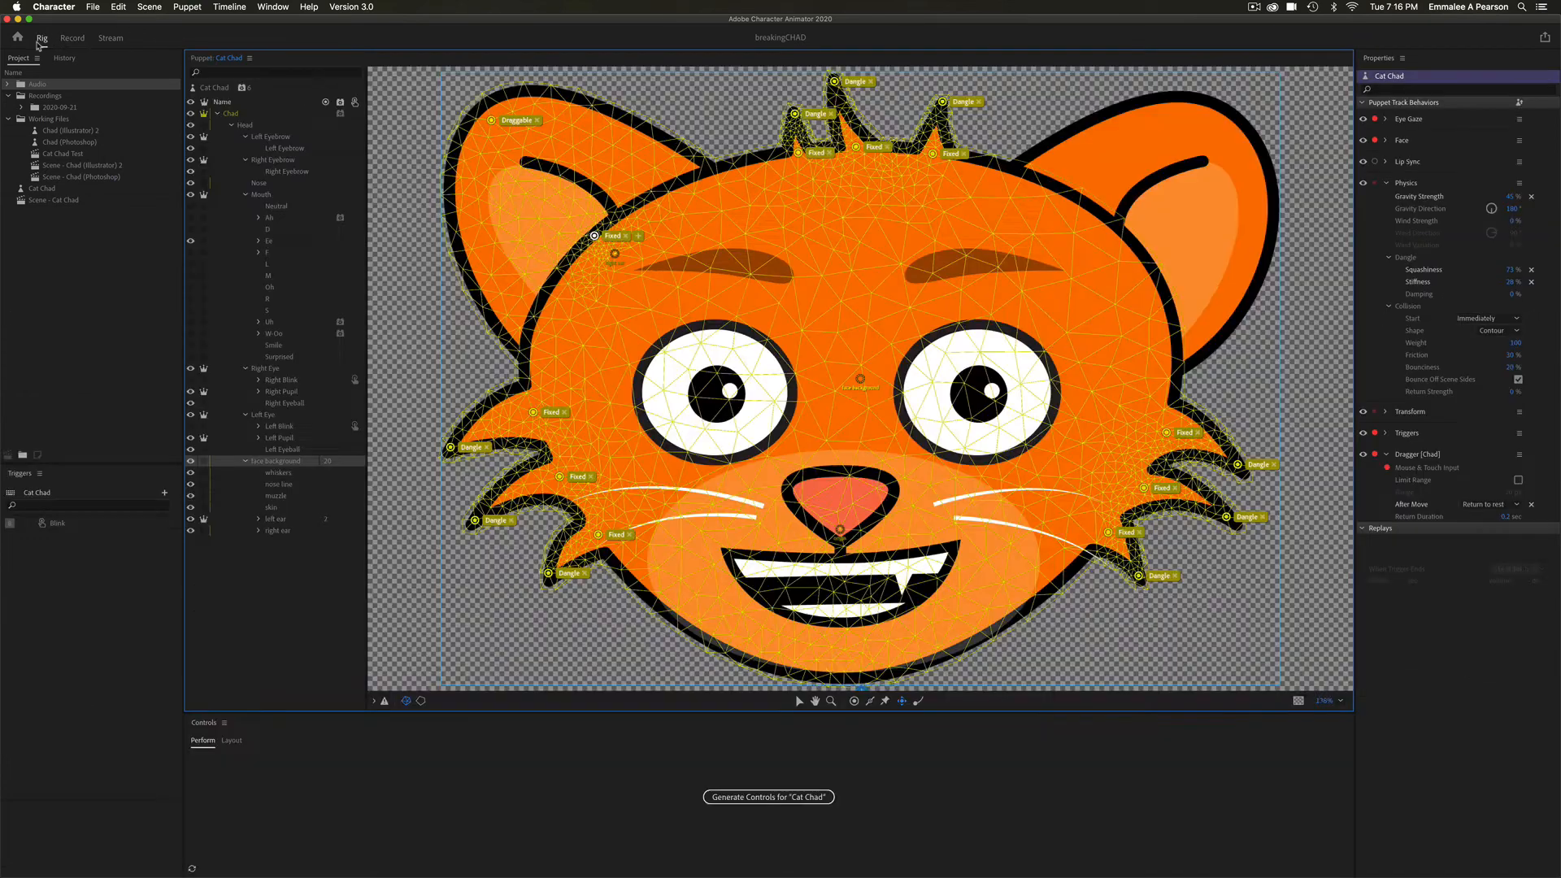
{"action": "left_click", "coordinate": [491, 120]}
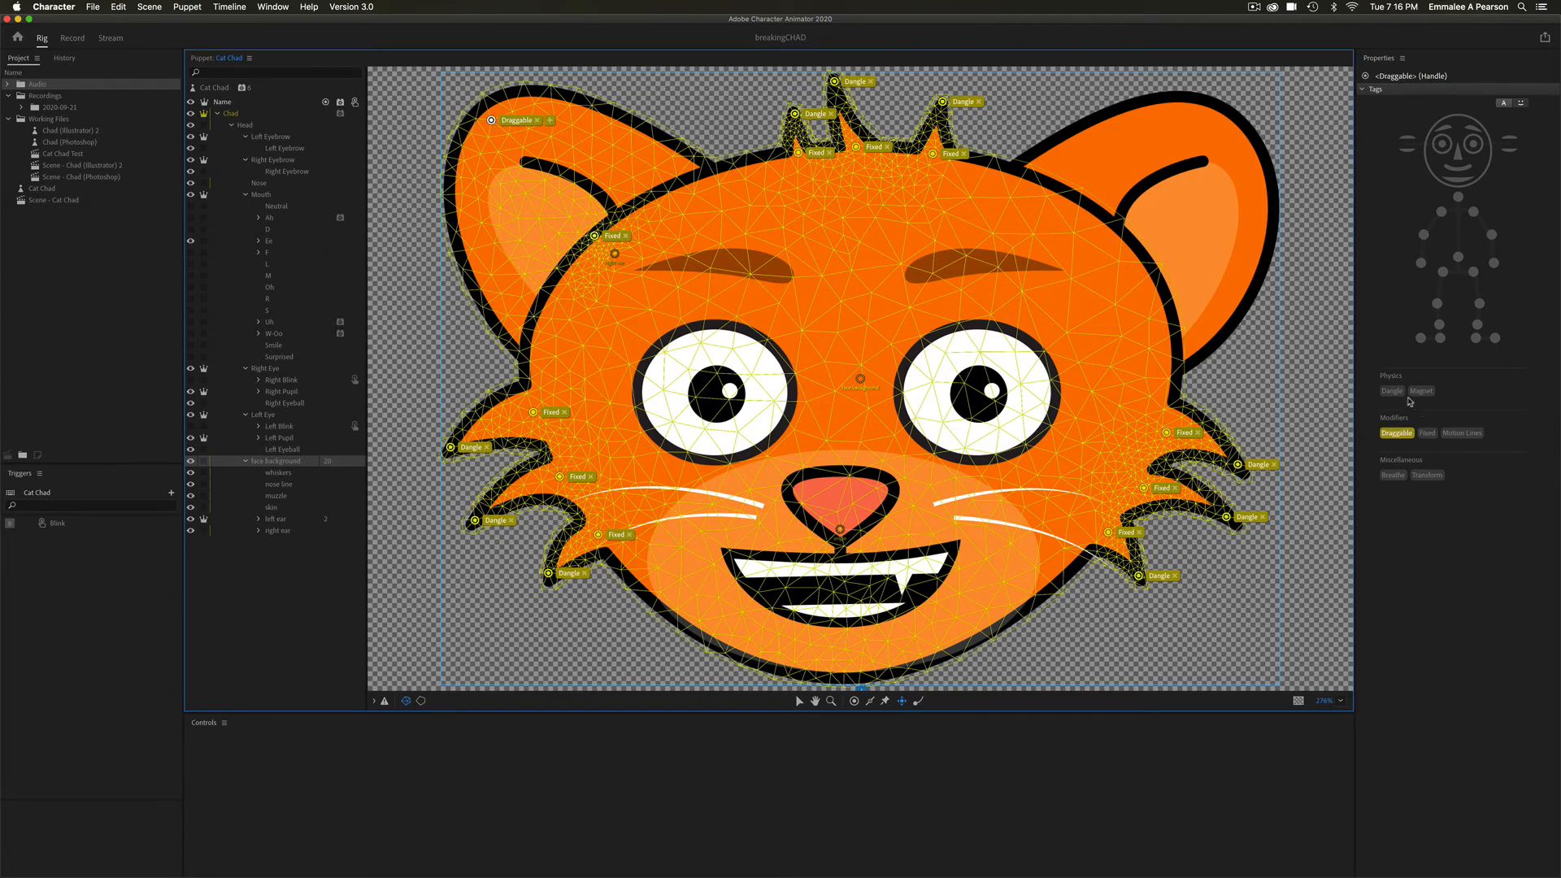
{"action": "left_click", "coordinate": [1396, 395]}
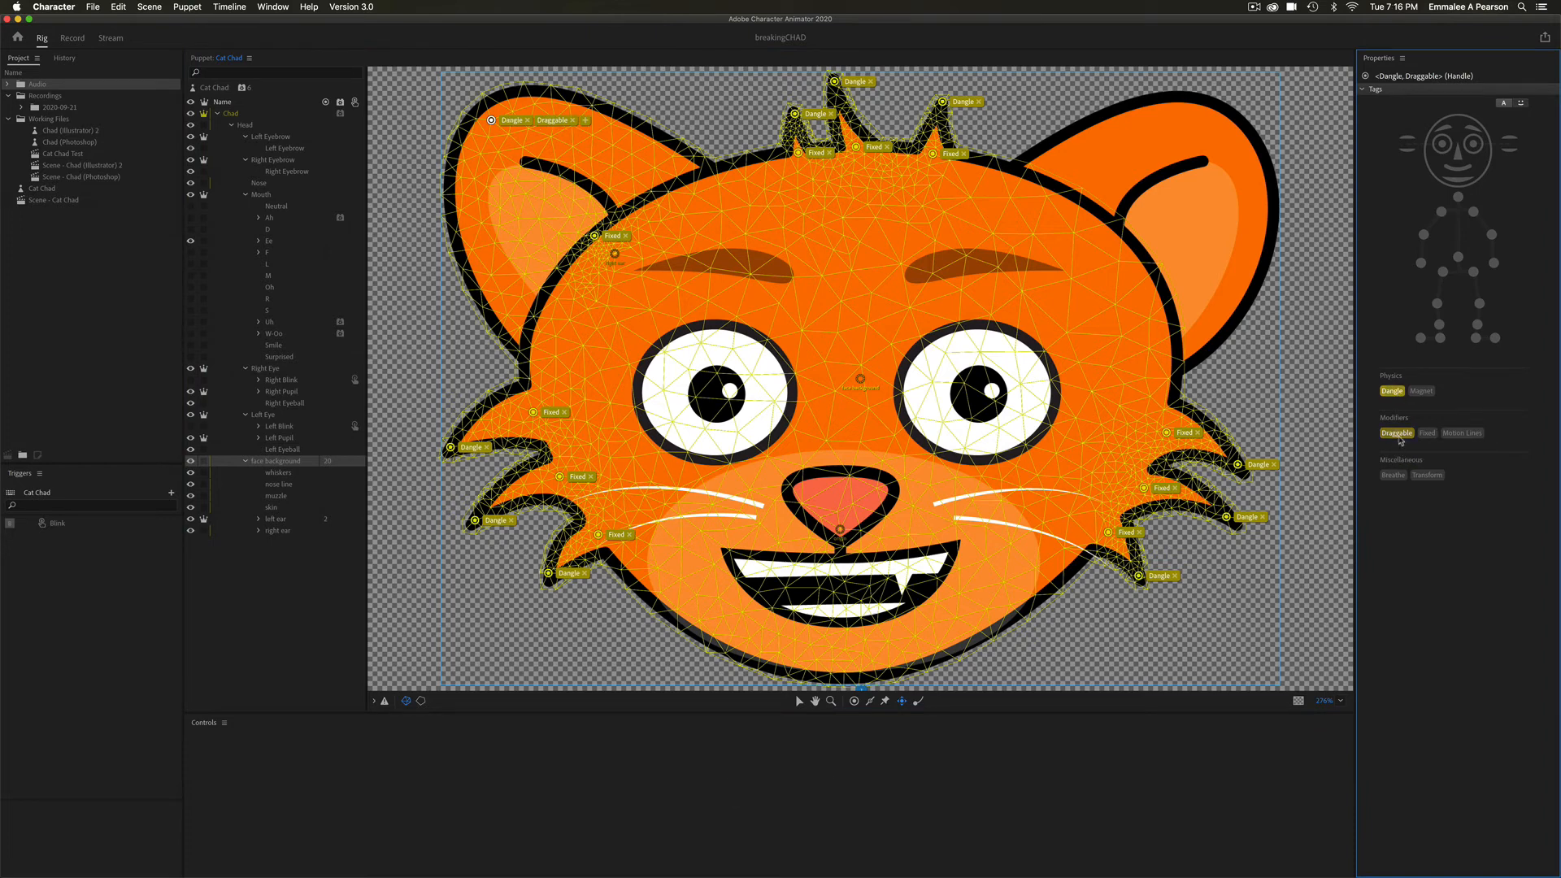
{"action": "left_click", "coordinate": [1397, 433]}
{"action": "left_click", "coordinate": [595, 235]}
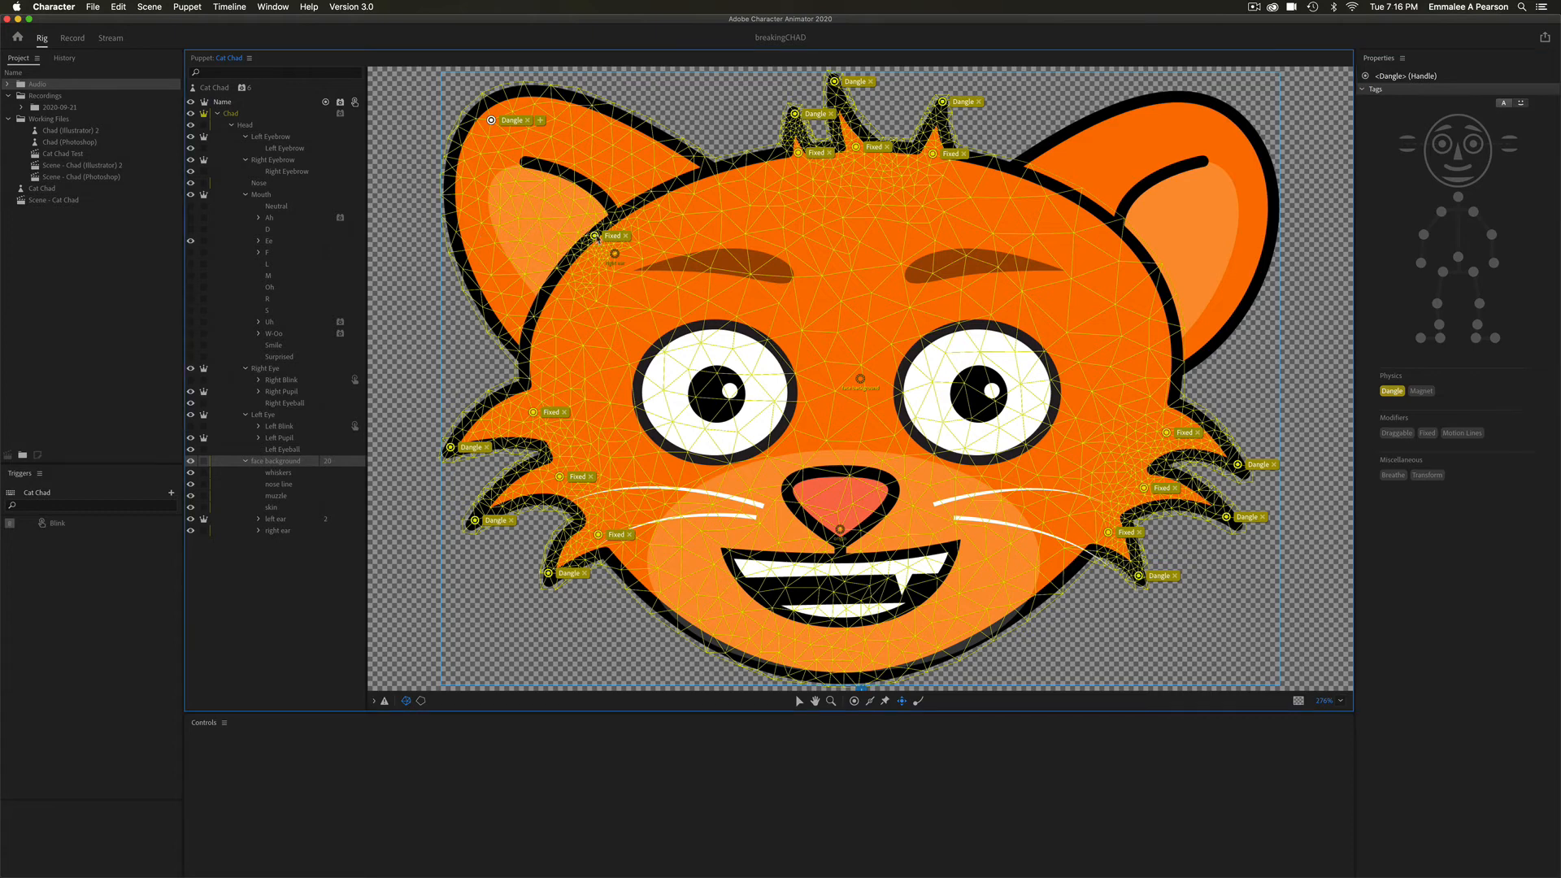
{"action": "key", "text": "Delete"}
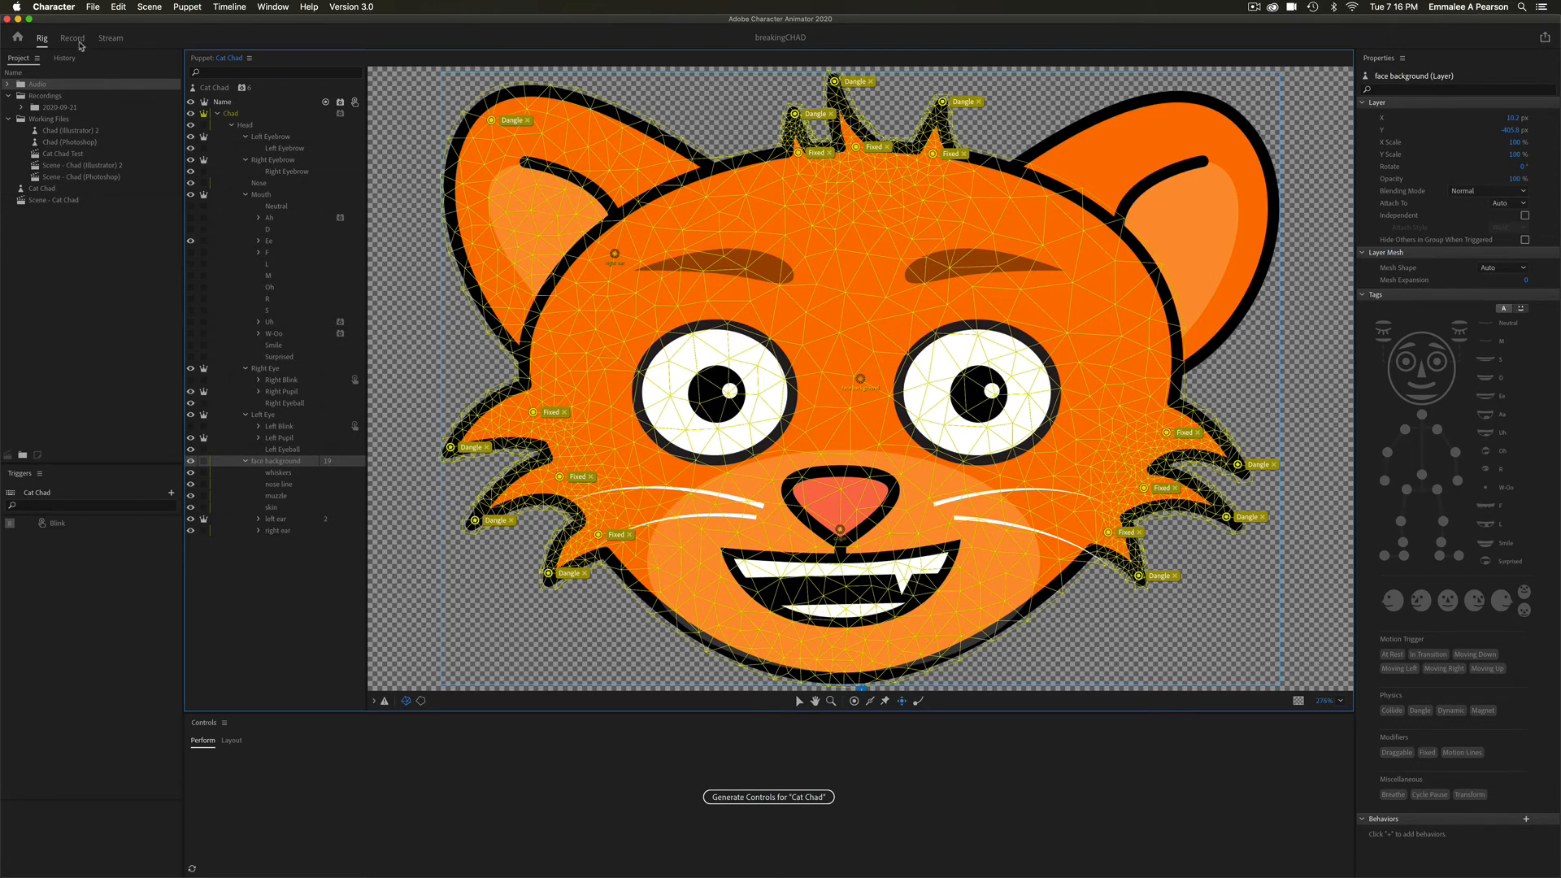
Step: Vary the Physics Gravity Strength in the scene to test the dangling right ear, finishing at about 22%
{"action": "left_click", "coordinate": [80, 44]}
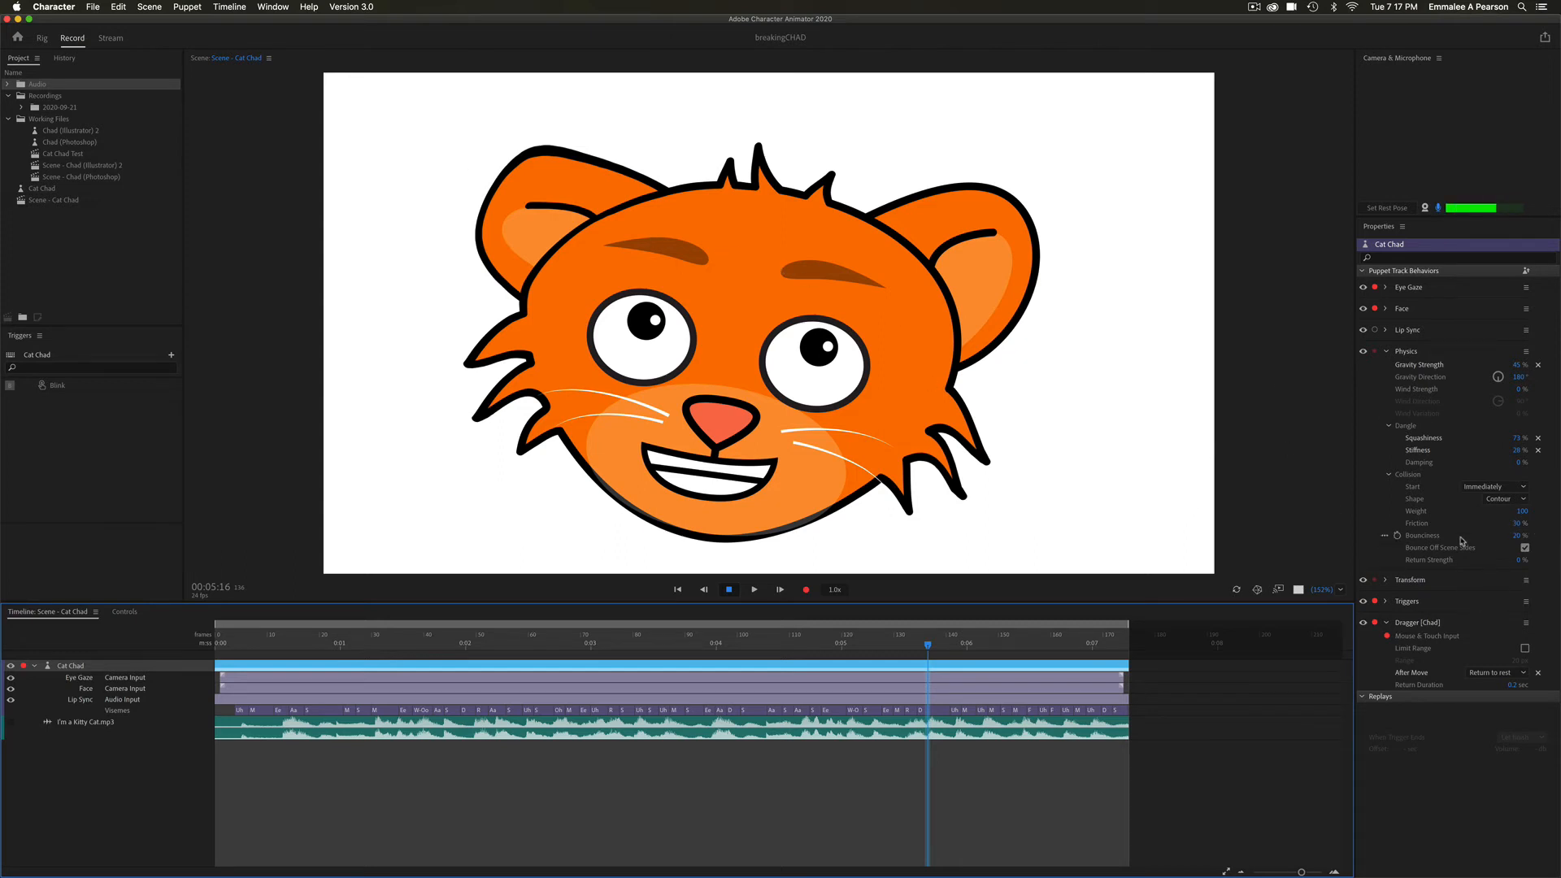
{"action": "left_click_drag", "start_coordinate": [1514, 370], "coordinate": [1549, 365]}
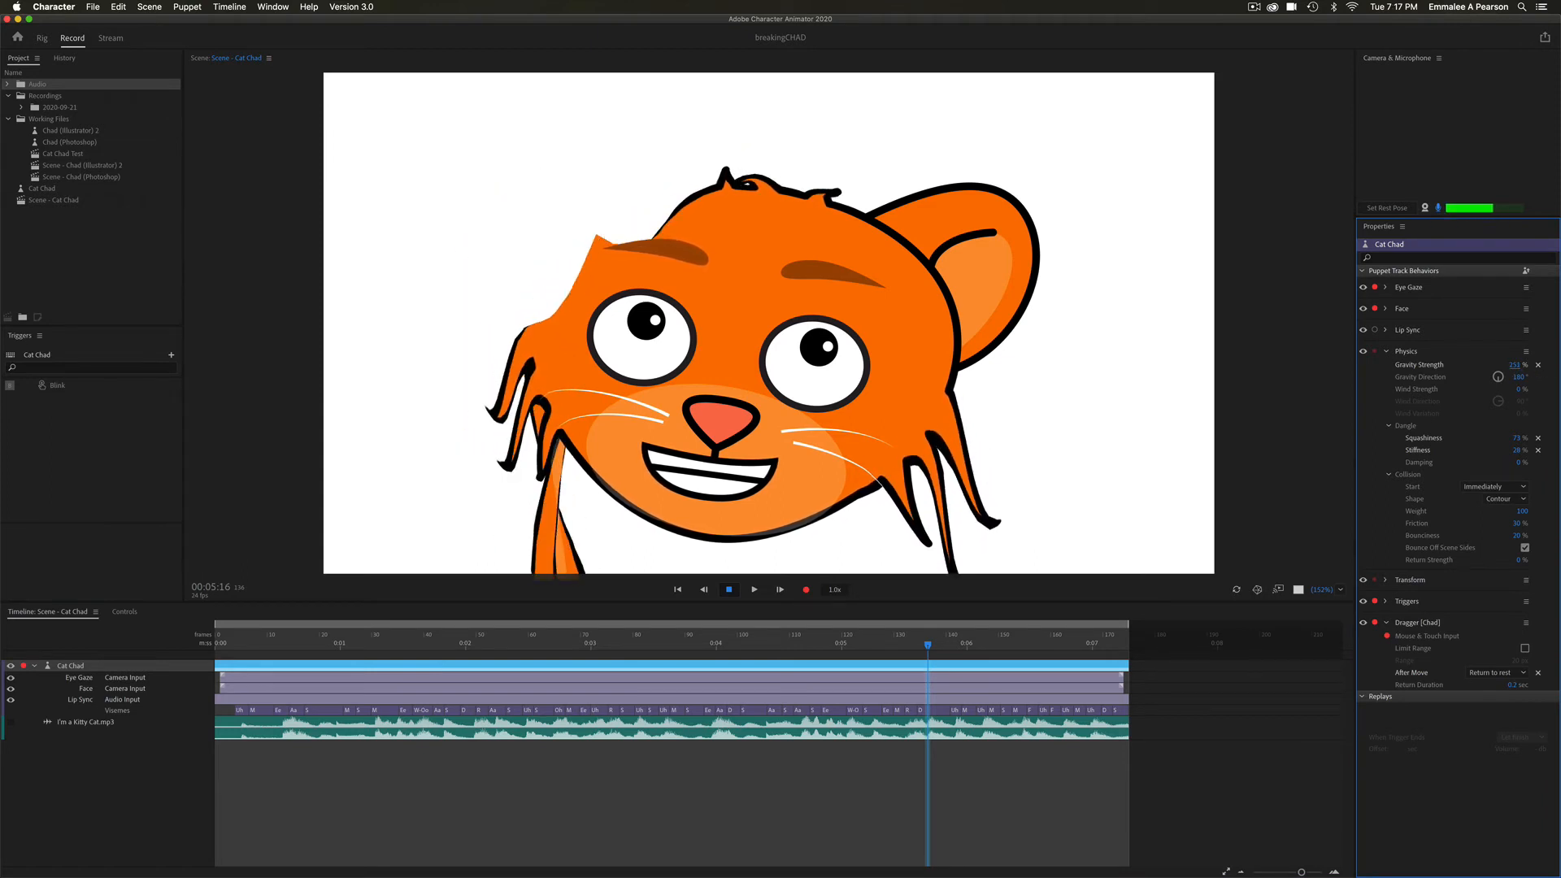
{"action": "left_click_drag", "start_coordinate": [1516, 365], "coordinate": [1394, 335]}
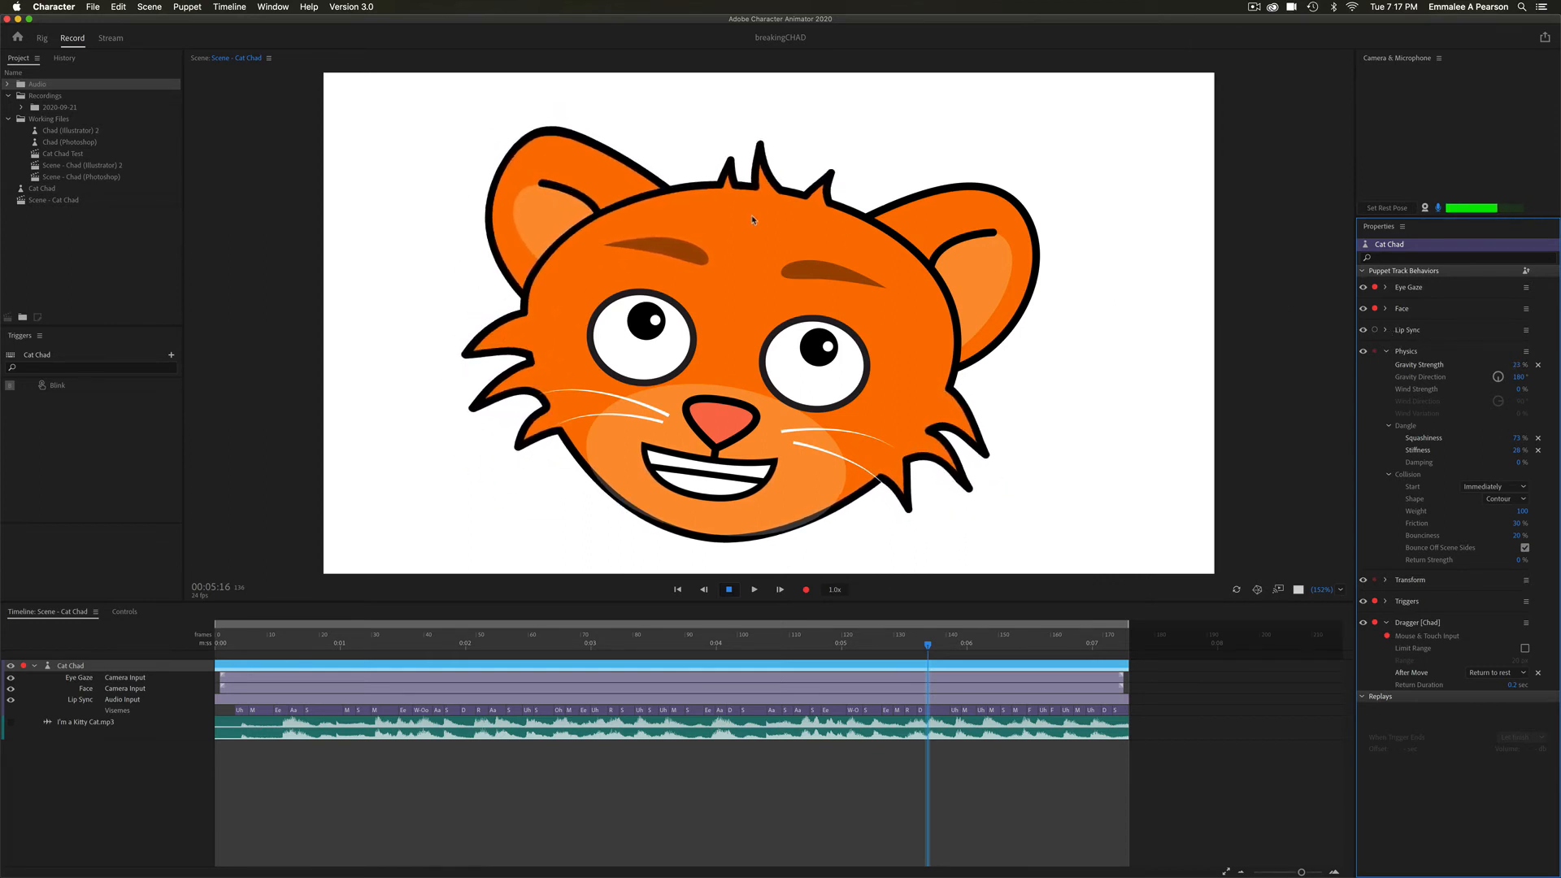
Step: Make the right ear layer independent, then add a Draggable handle near its tip and a Fixed handle at its base
{"action": "left_click", "coordinate": [39, 39]}
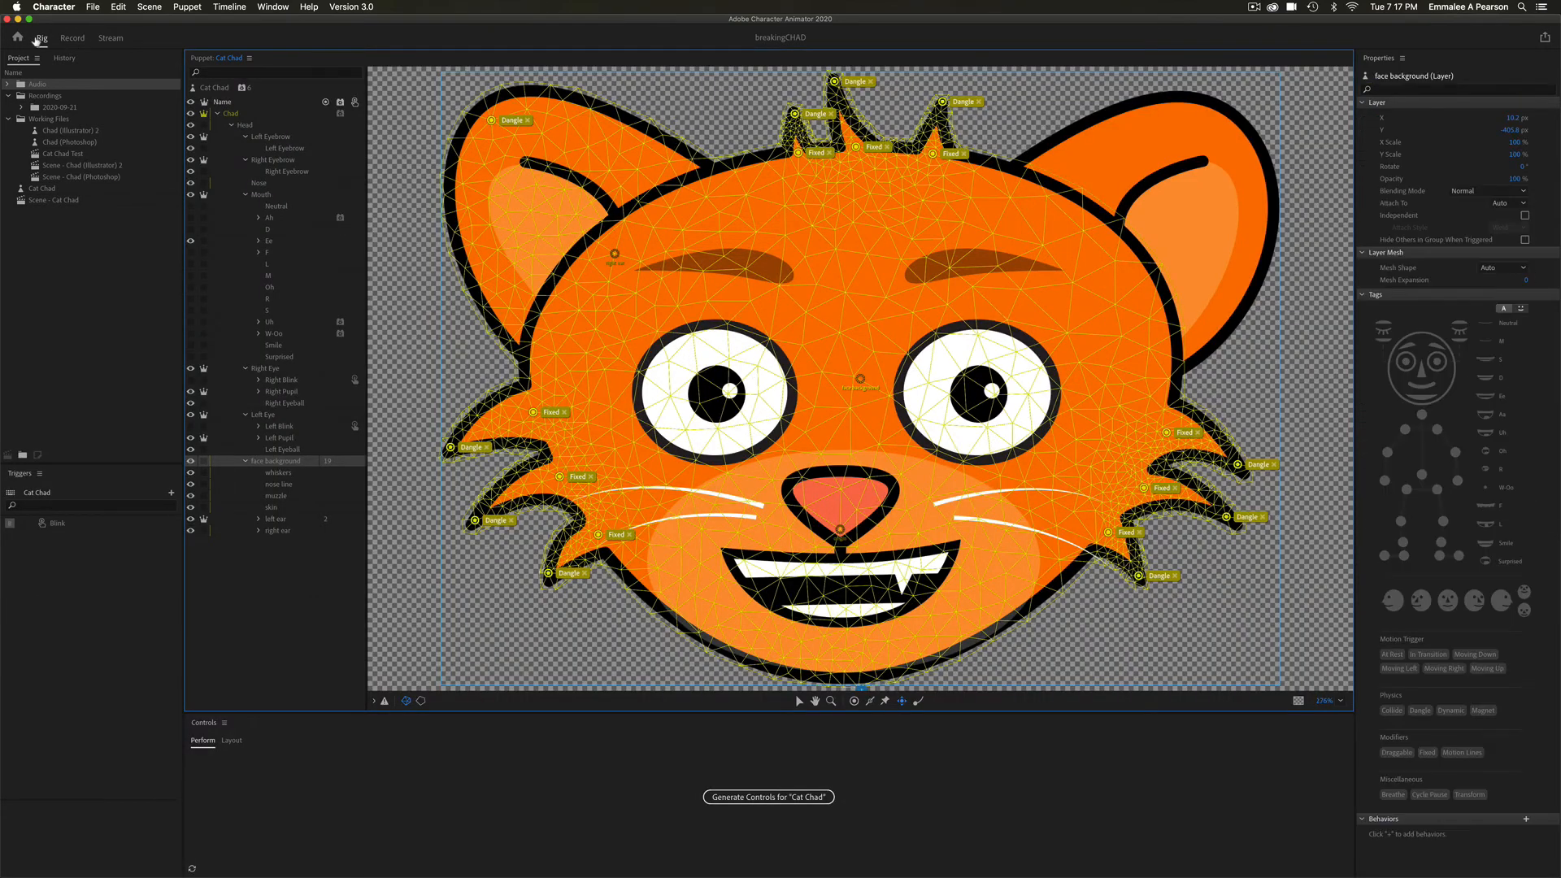
{"action": "left_click", "coordinate": [272, 531]}
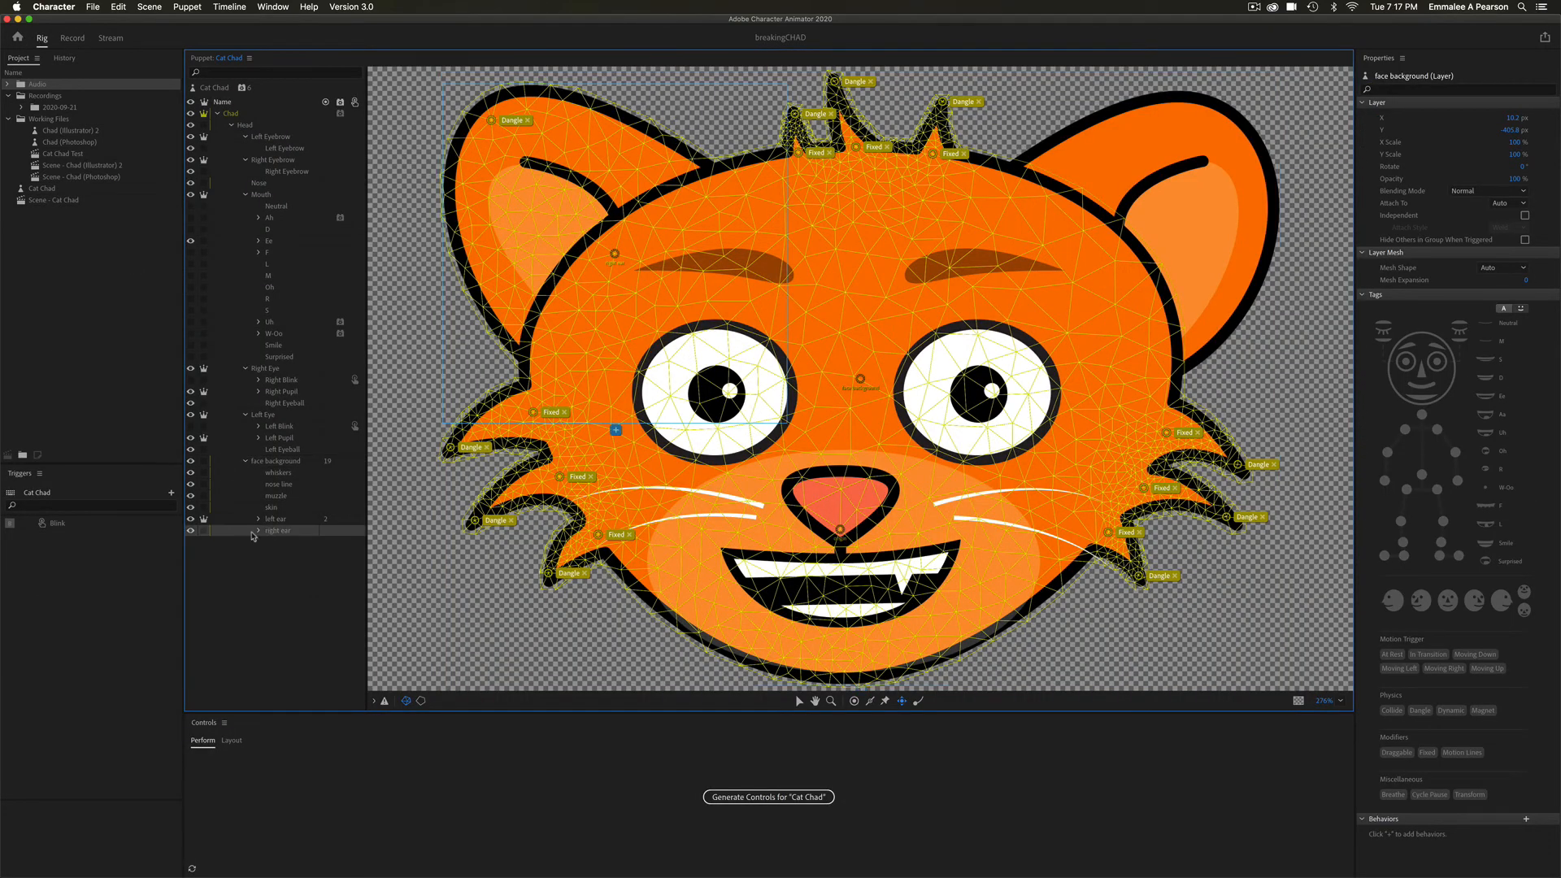
{"action": "left_click", "coordinate": [203, 532]}
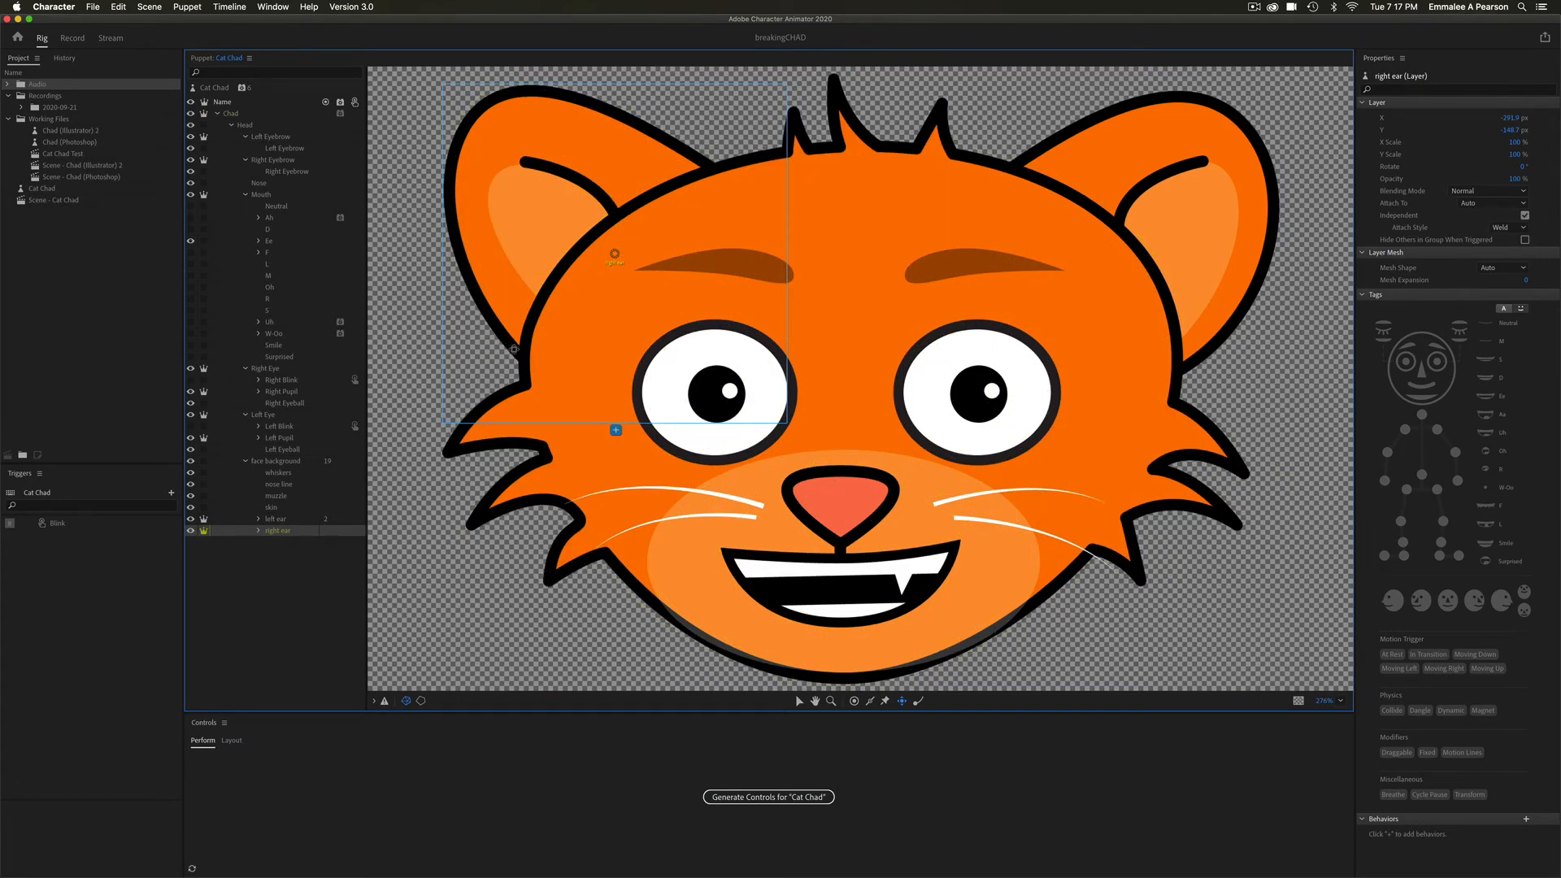
{"action": "left_click", "coordinate": [493, 124]}
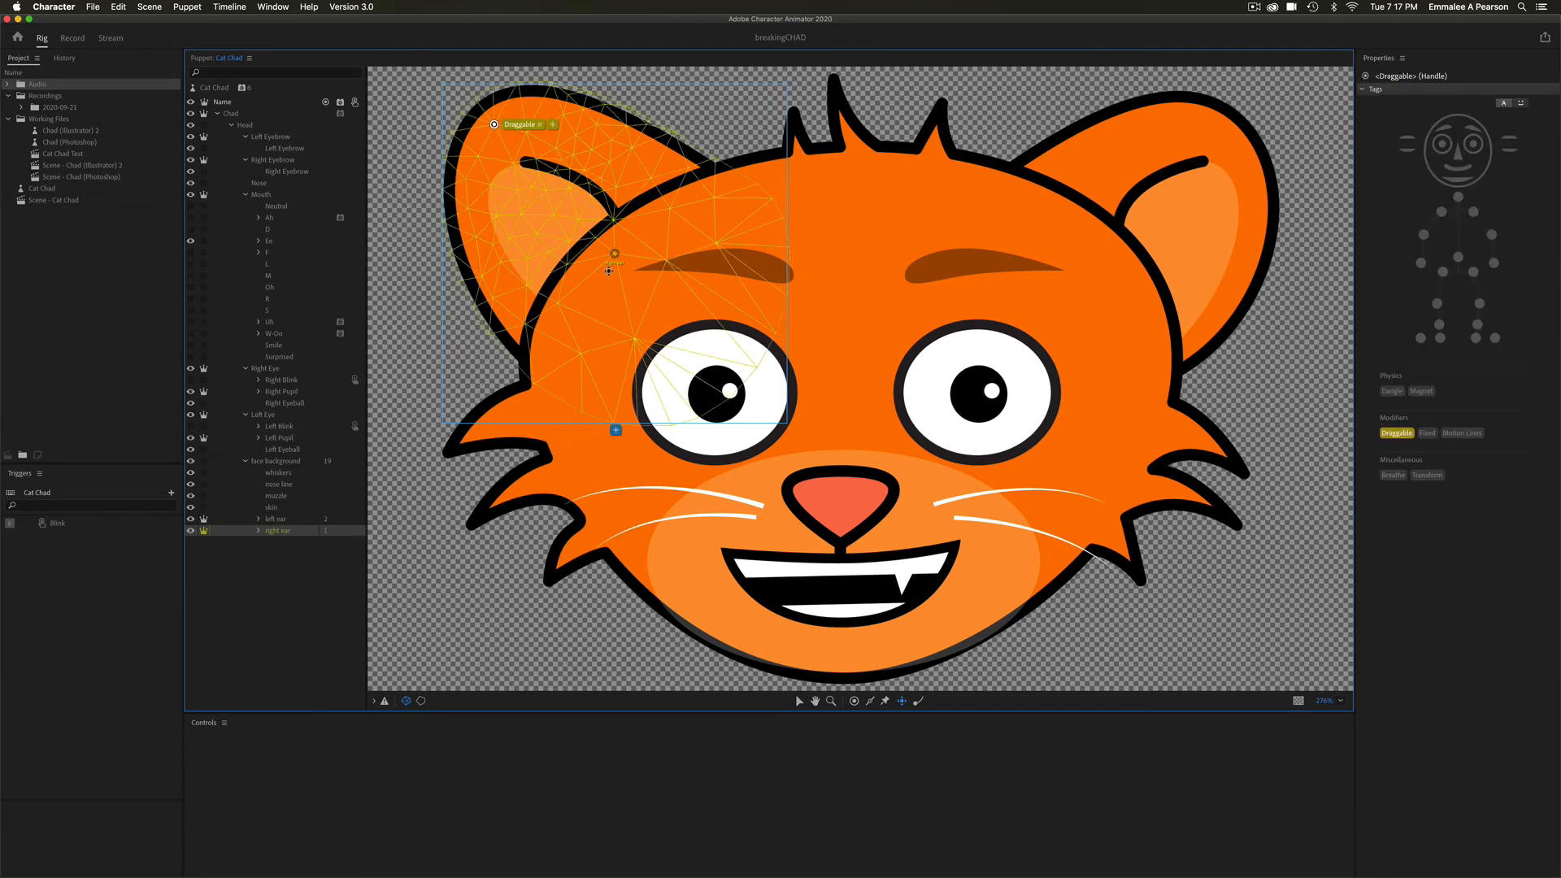
{"action": "left_click", "coordinate": [600, 245]}
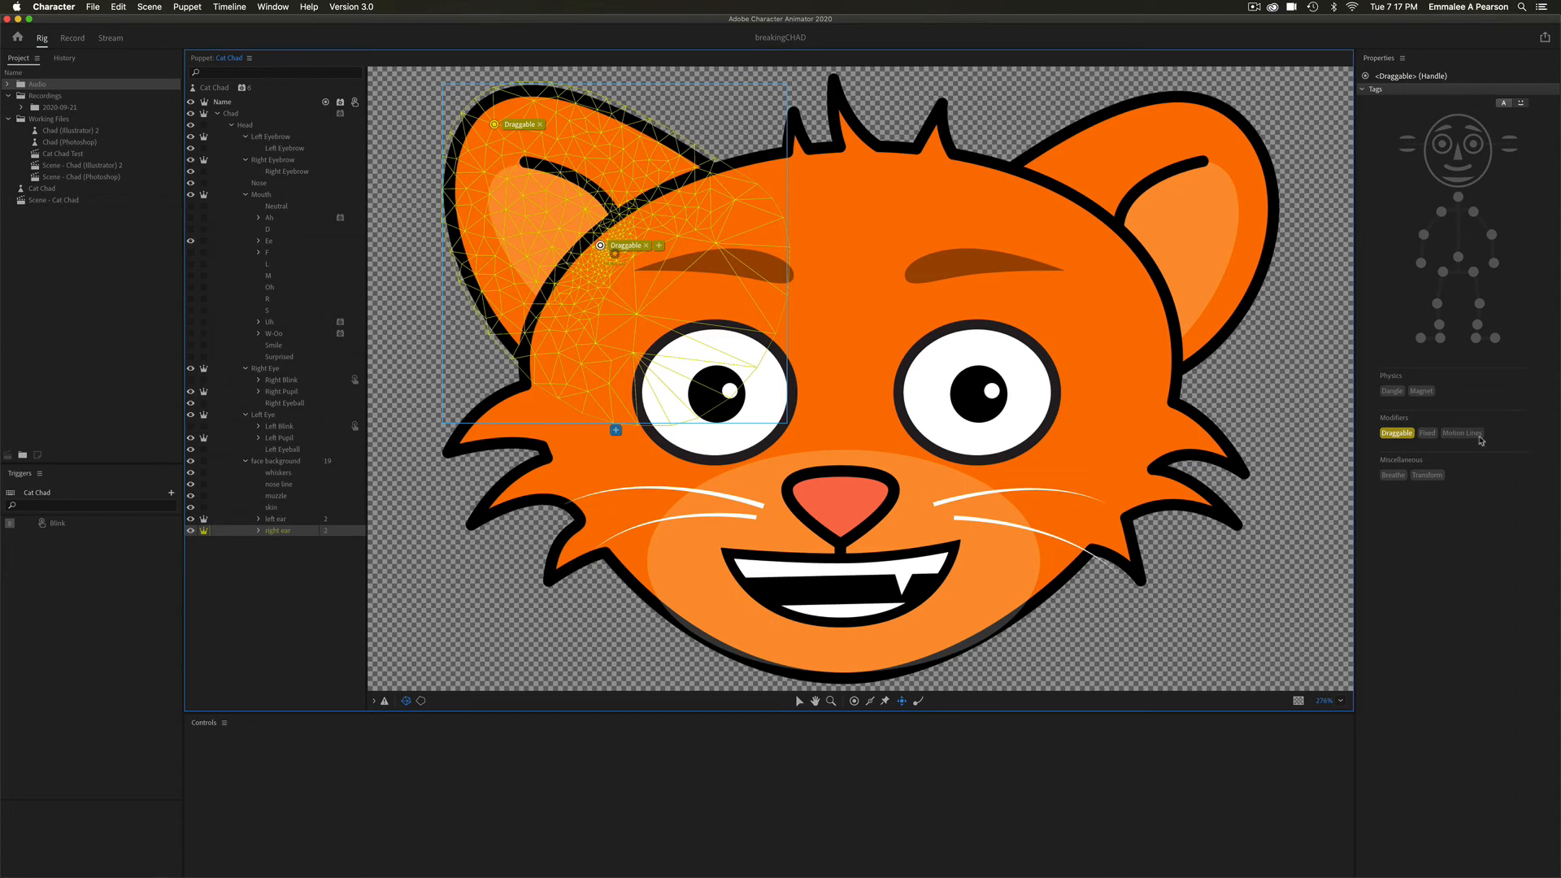
{"action": "left_click", "coordinate": [1428, 433]}
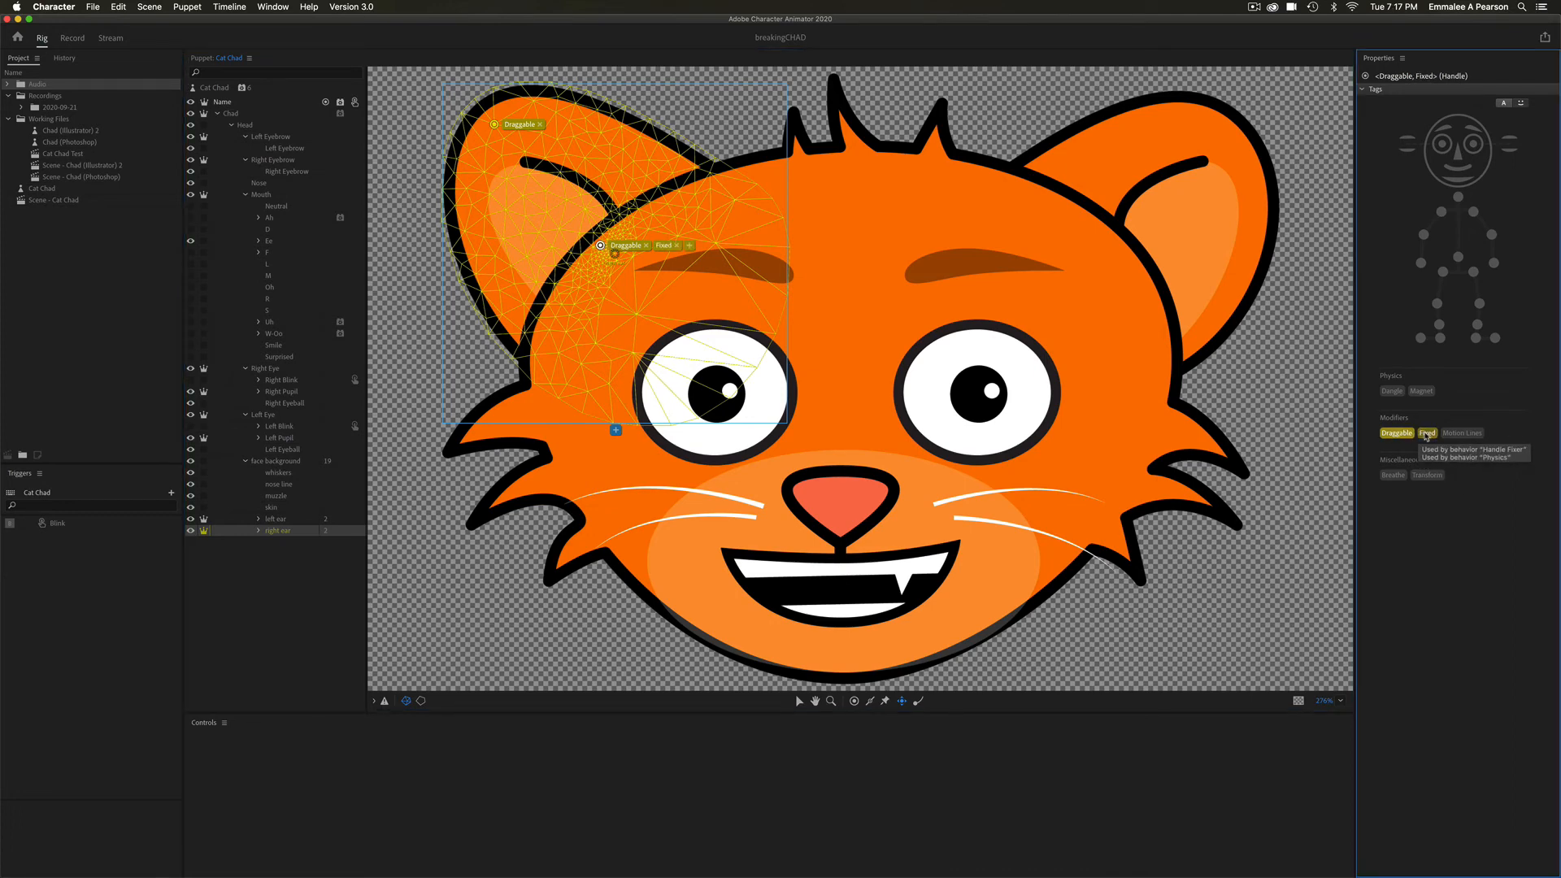
{"action": "left_click", "coordinate": [1396, 432]}
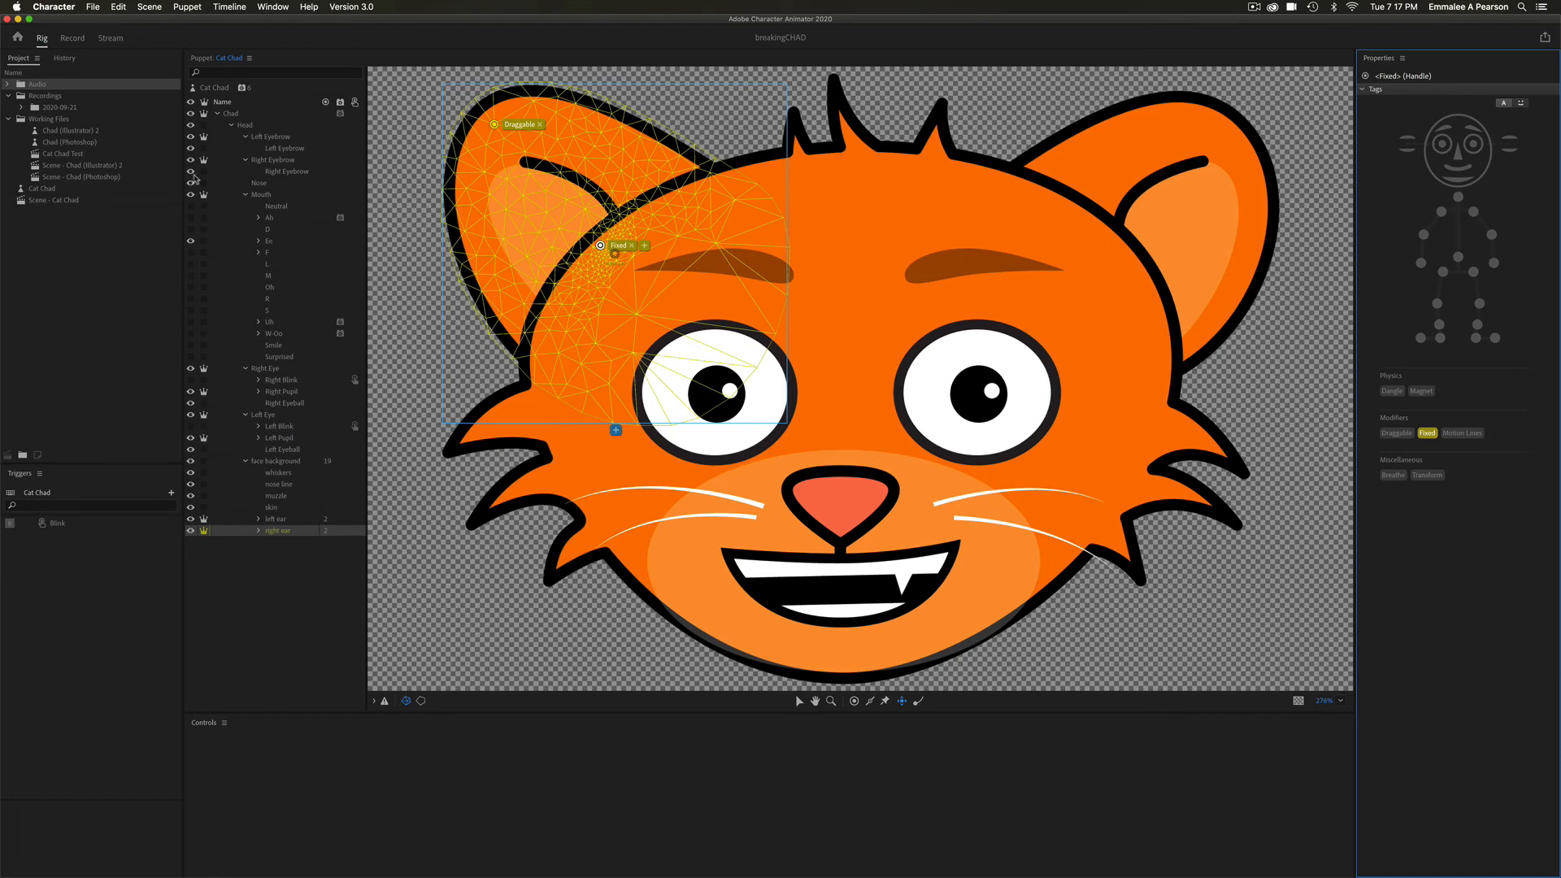
Step: Pull the right ear in the scene to test how its own layer handles bend it
{"action": "left_click", "coordinate": [72, 38]}
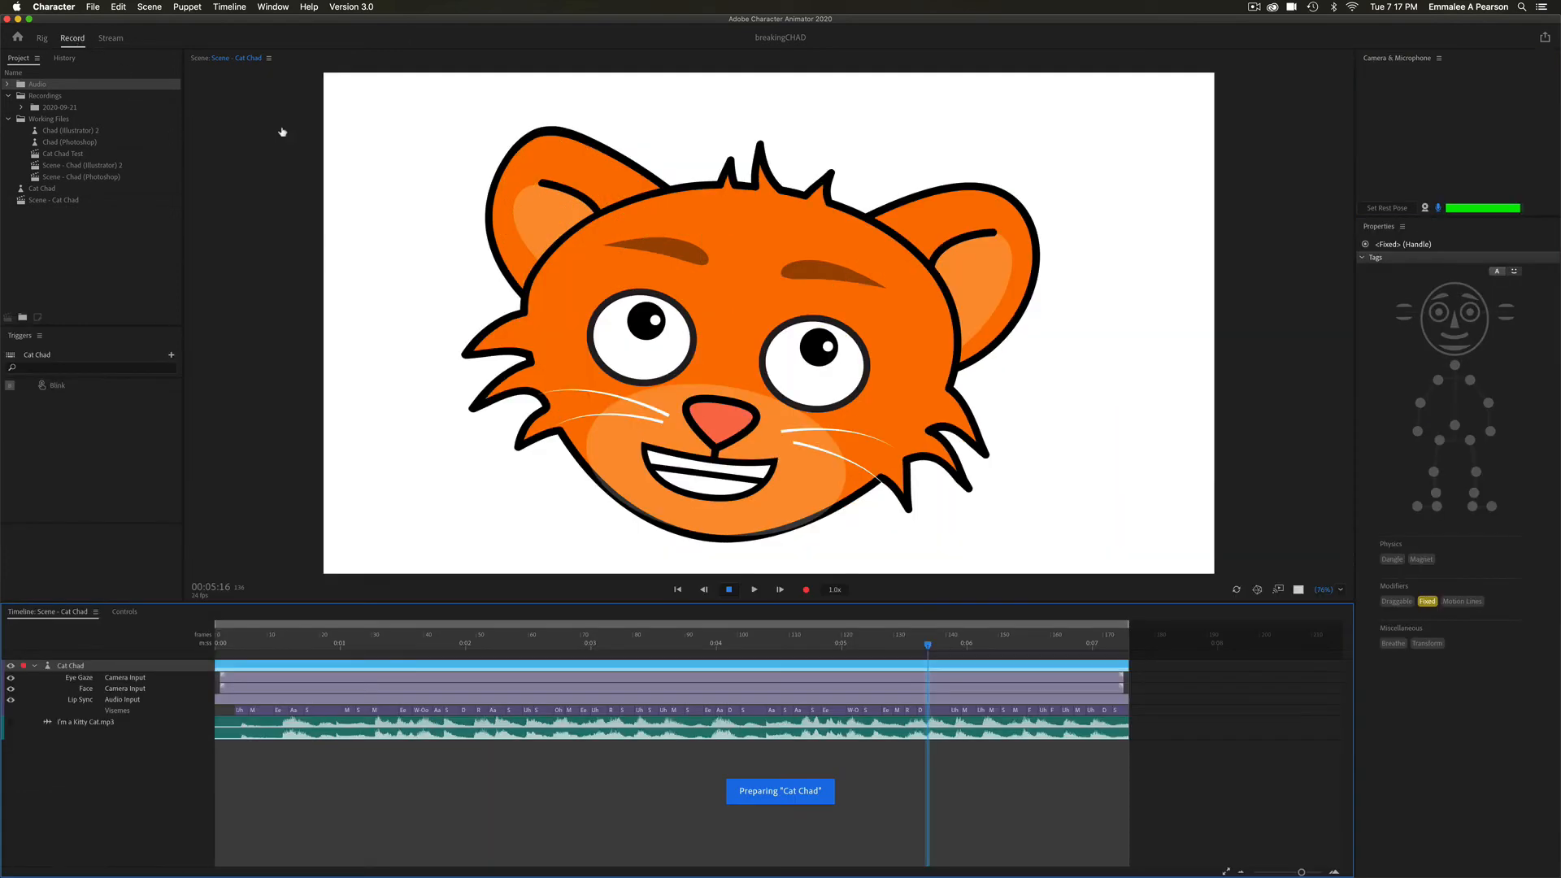
{"action": "left_click_drag", "start_coordinate": [522, 181], "coordinate": [546, 179]}
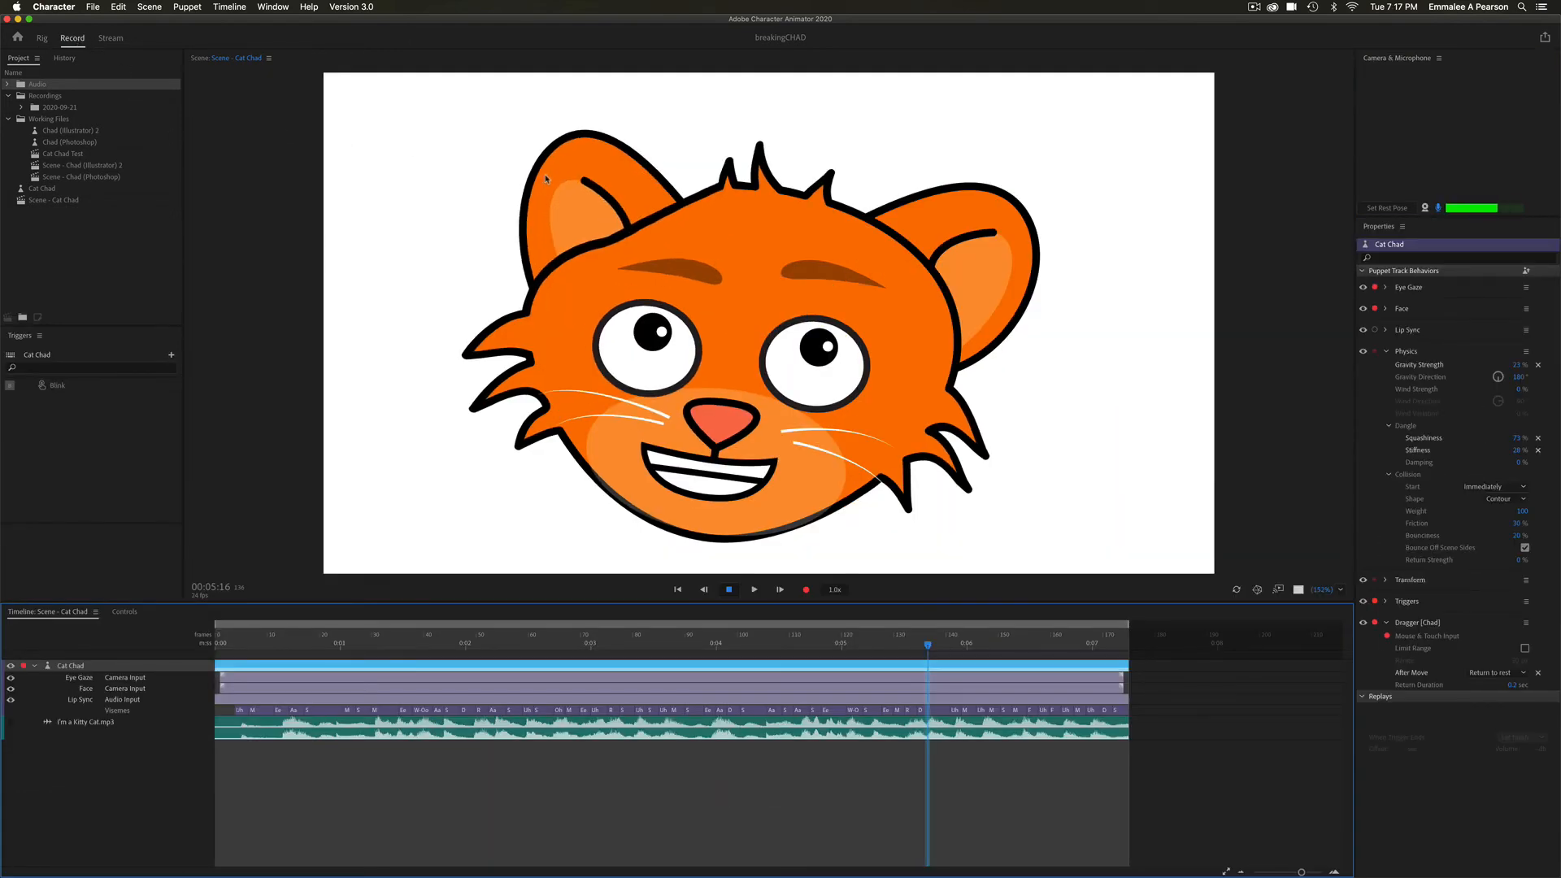
{"action": "left_click", "coordinate": [526, 168]}
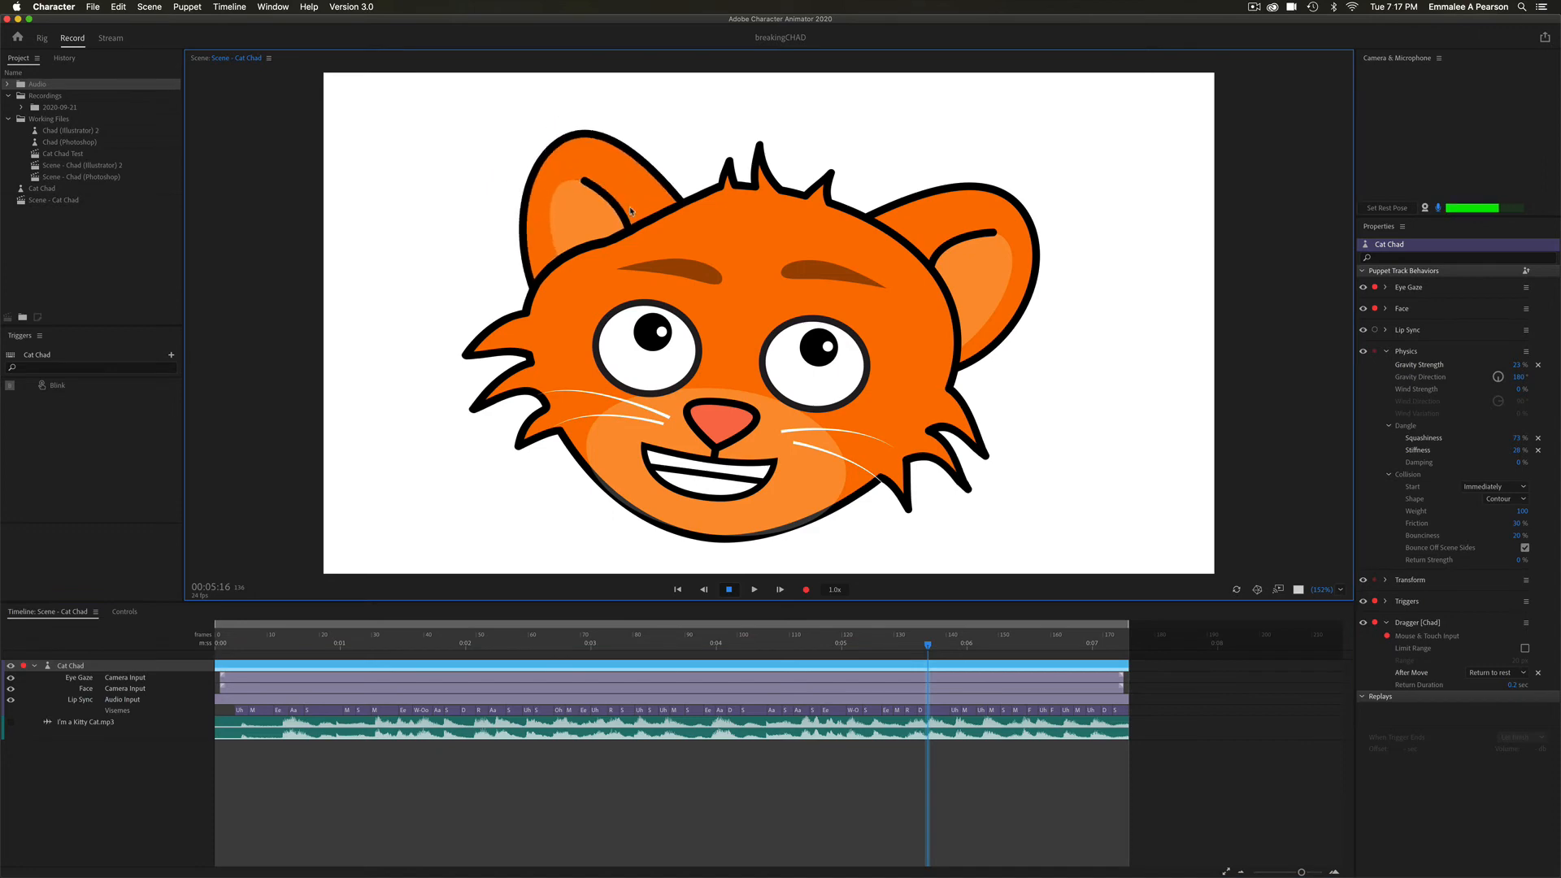
Step: Delete the leftover Dangle handle at the right ear's tip from the face background layer
{"action": "left_click", "coordinate": [44, 38]}
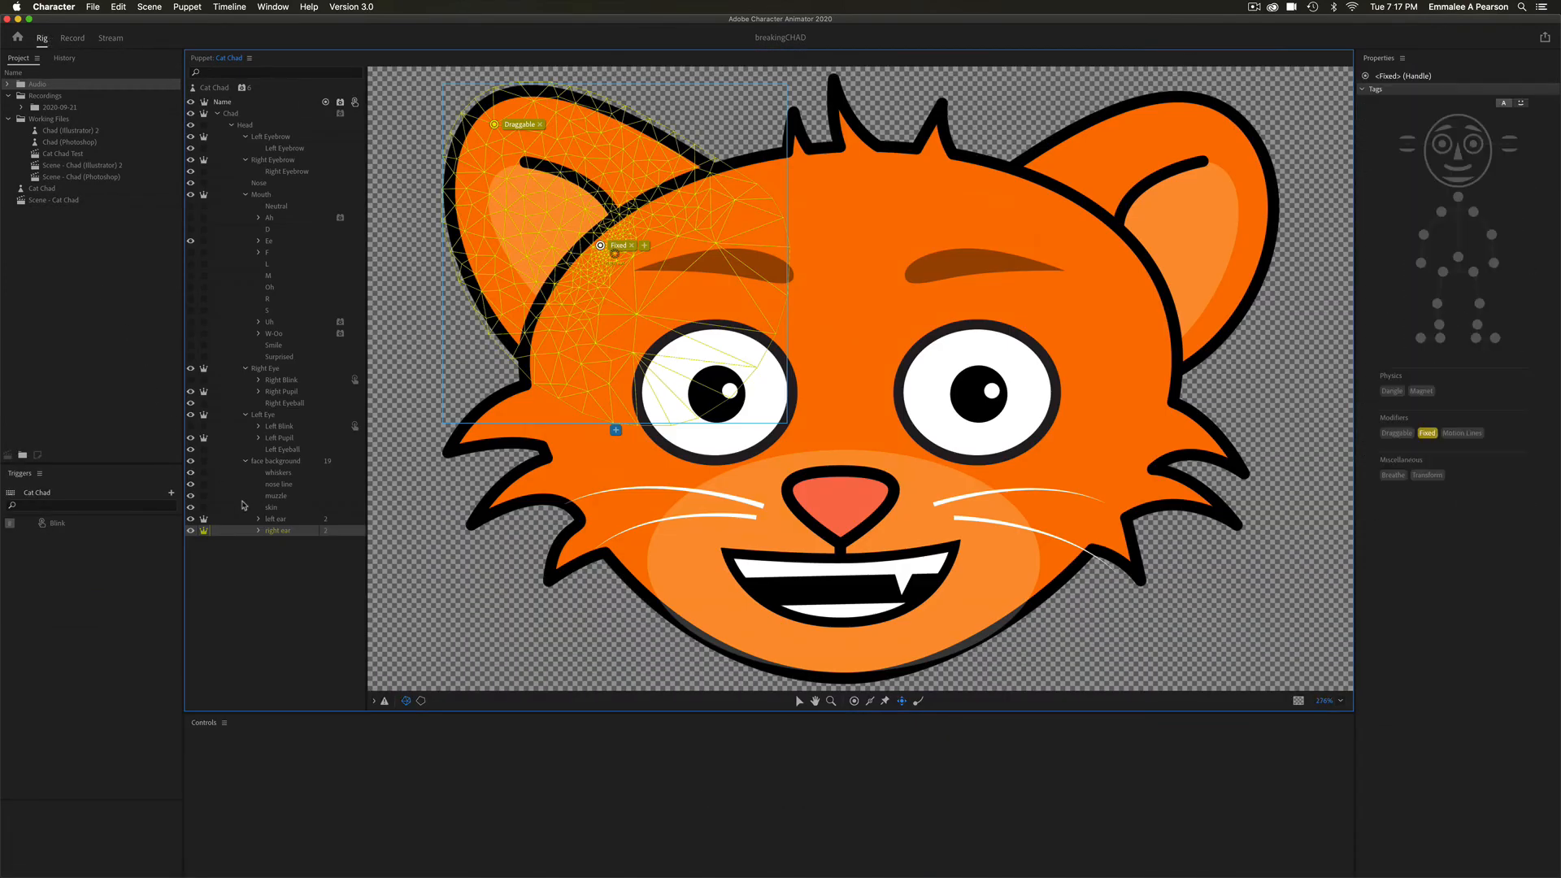
{"action": "left_click", "coordinate": [276, 460]}
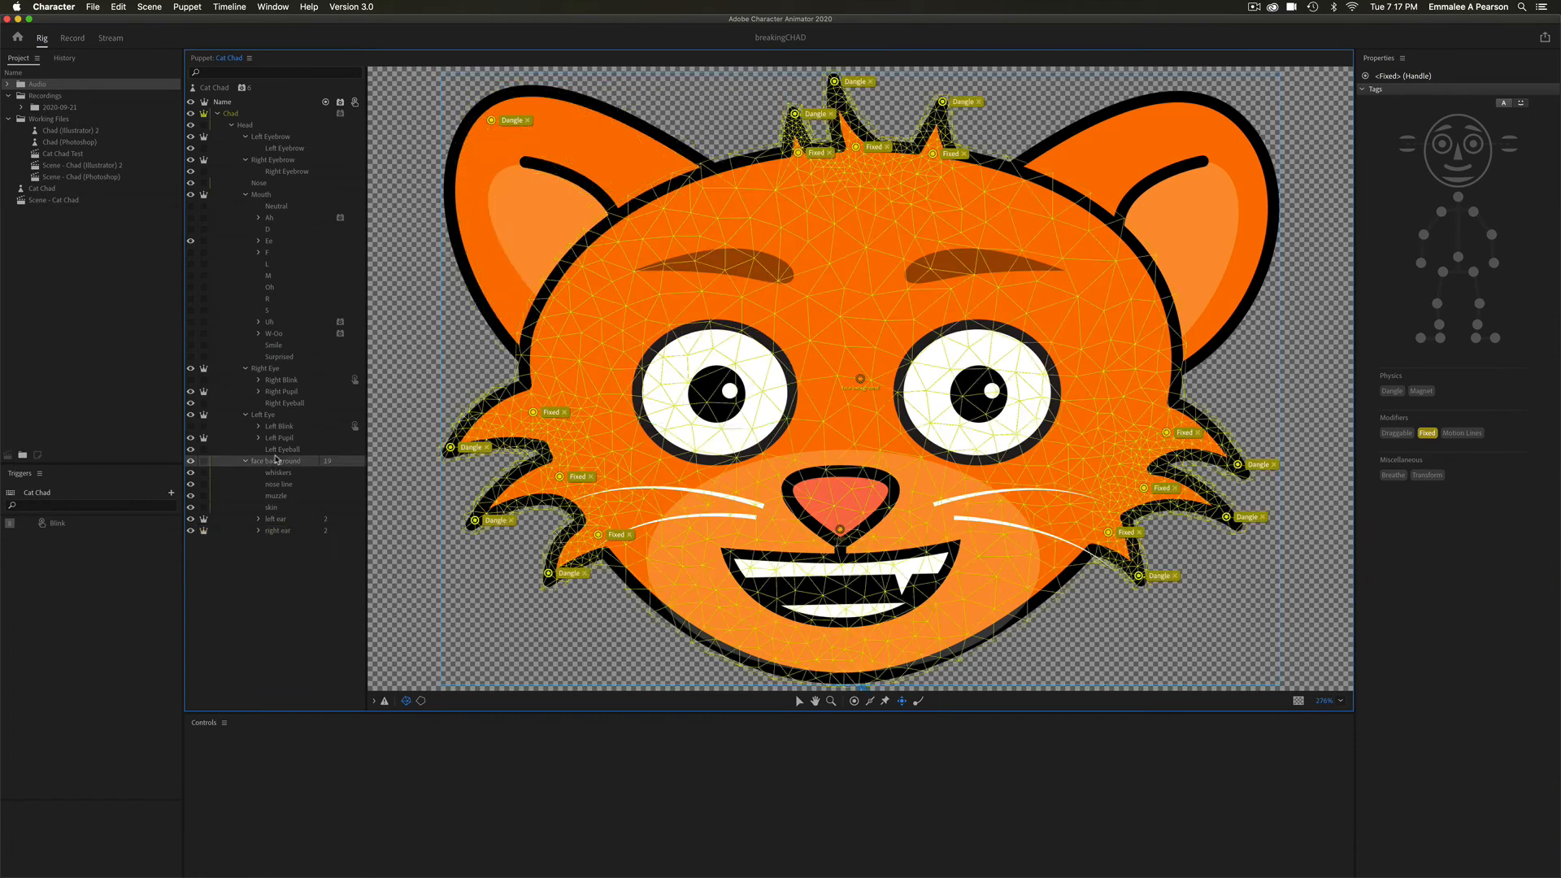
{"action": "left_click", "coordinate": [491, 120]}
{"action": "key", "text": "Delete"}
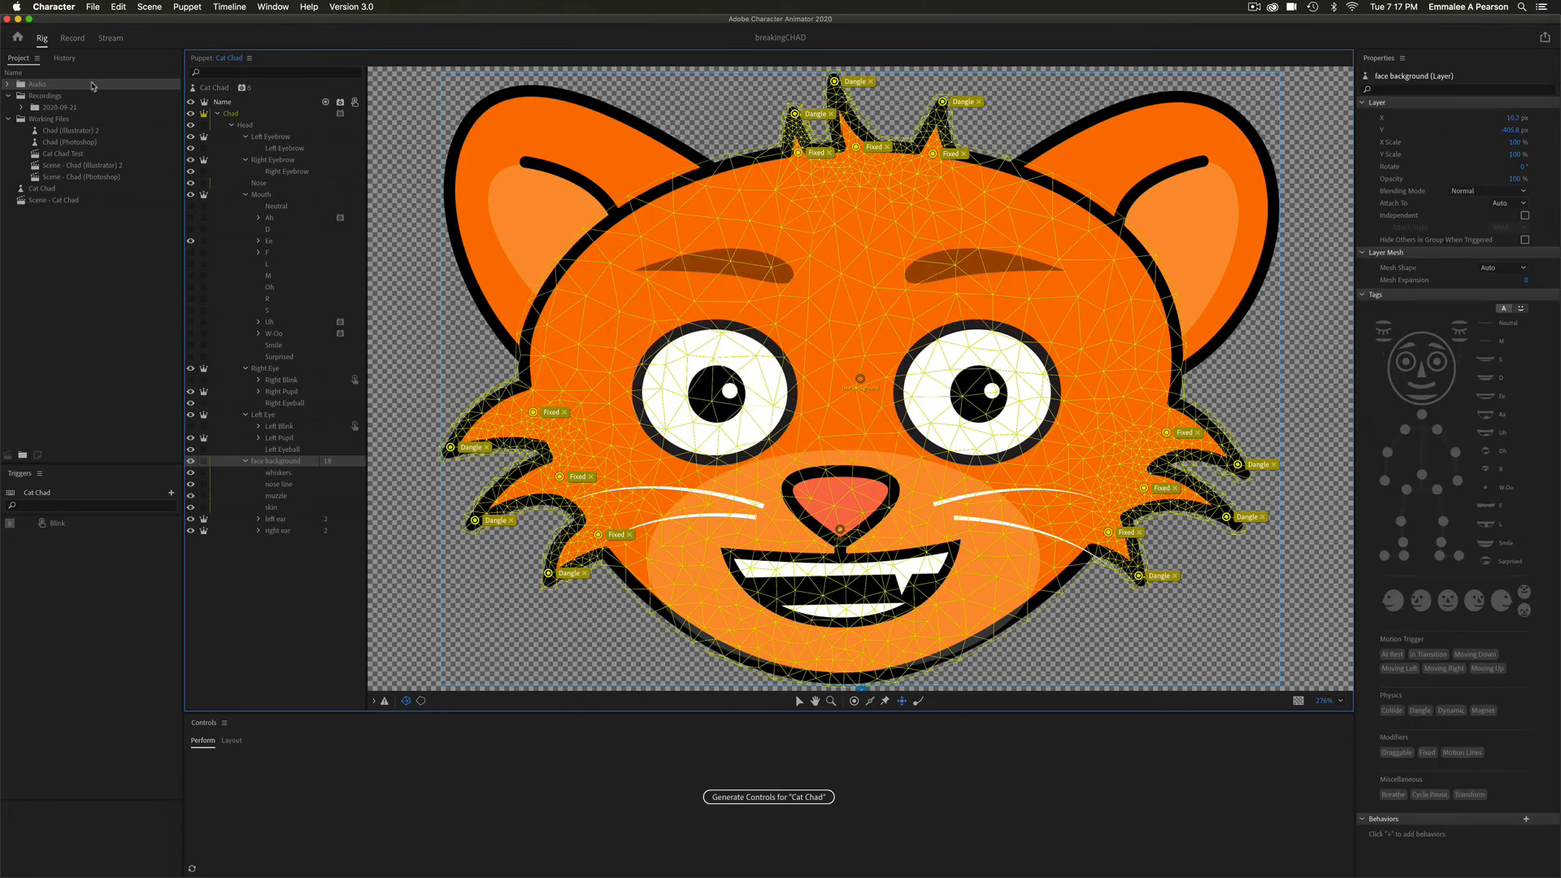
Step: Return to the scene, turn on the camera input and try the left ear while the face is tracked
{"action": "left_click", "coordinate": [72, 38]}
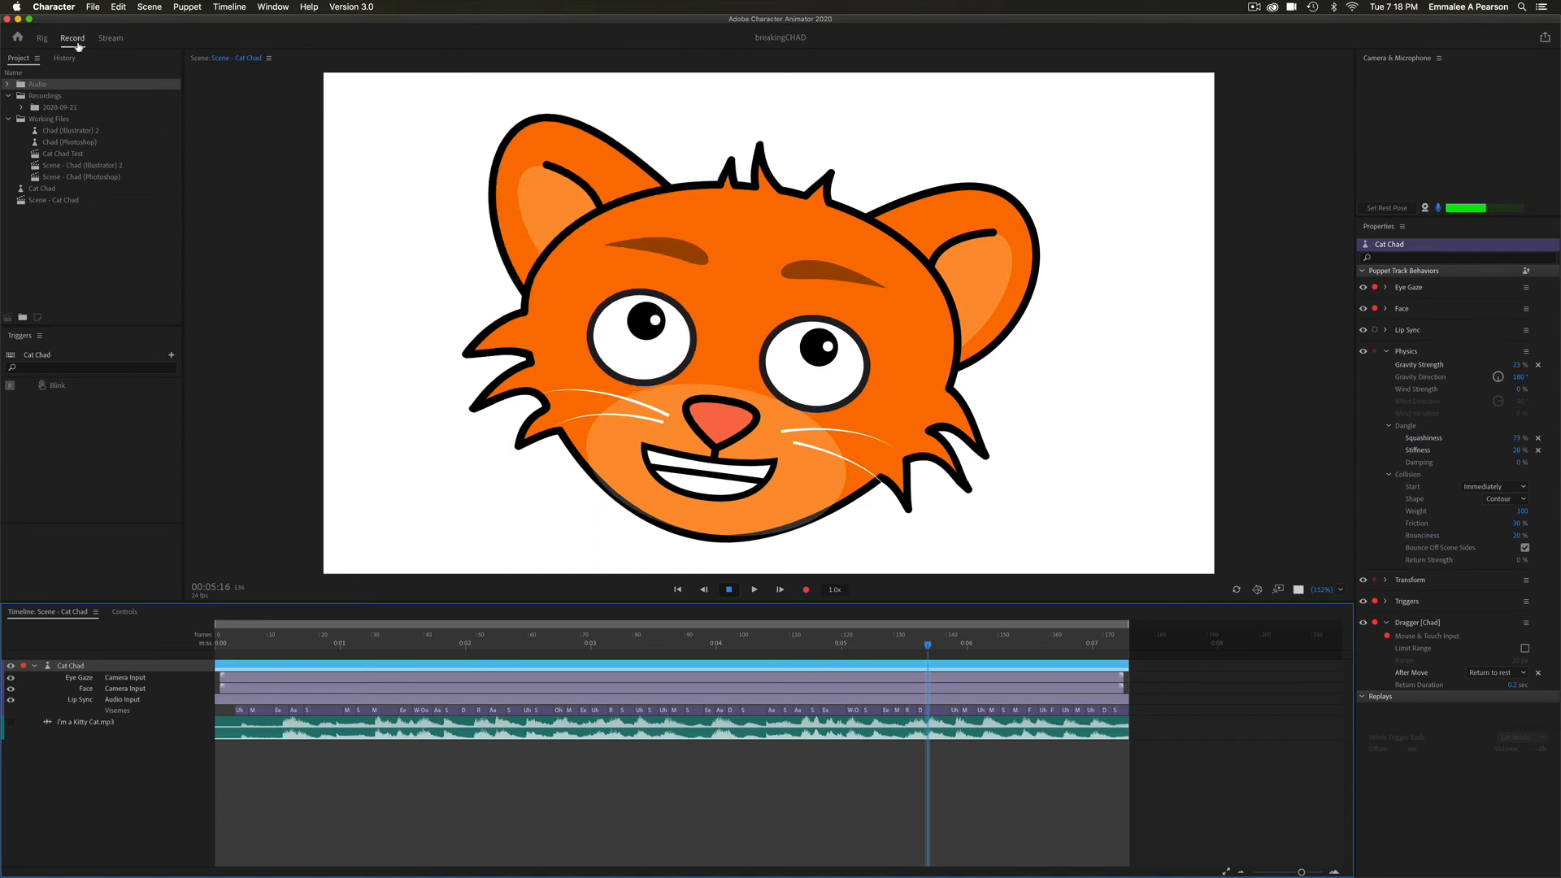
{"action": "left_click", "coordinate": [1424, 208]}
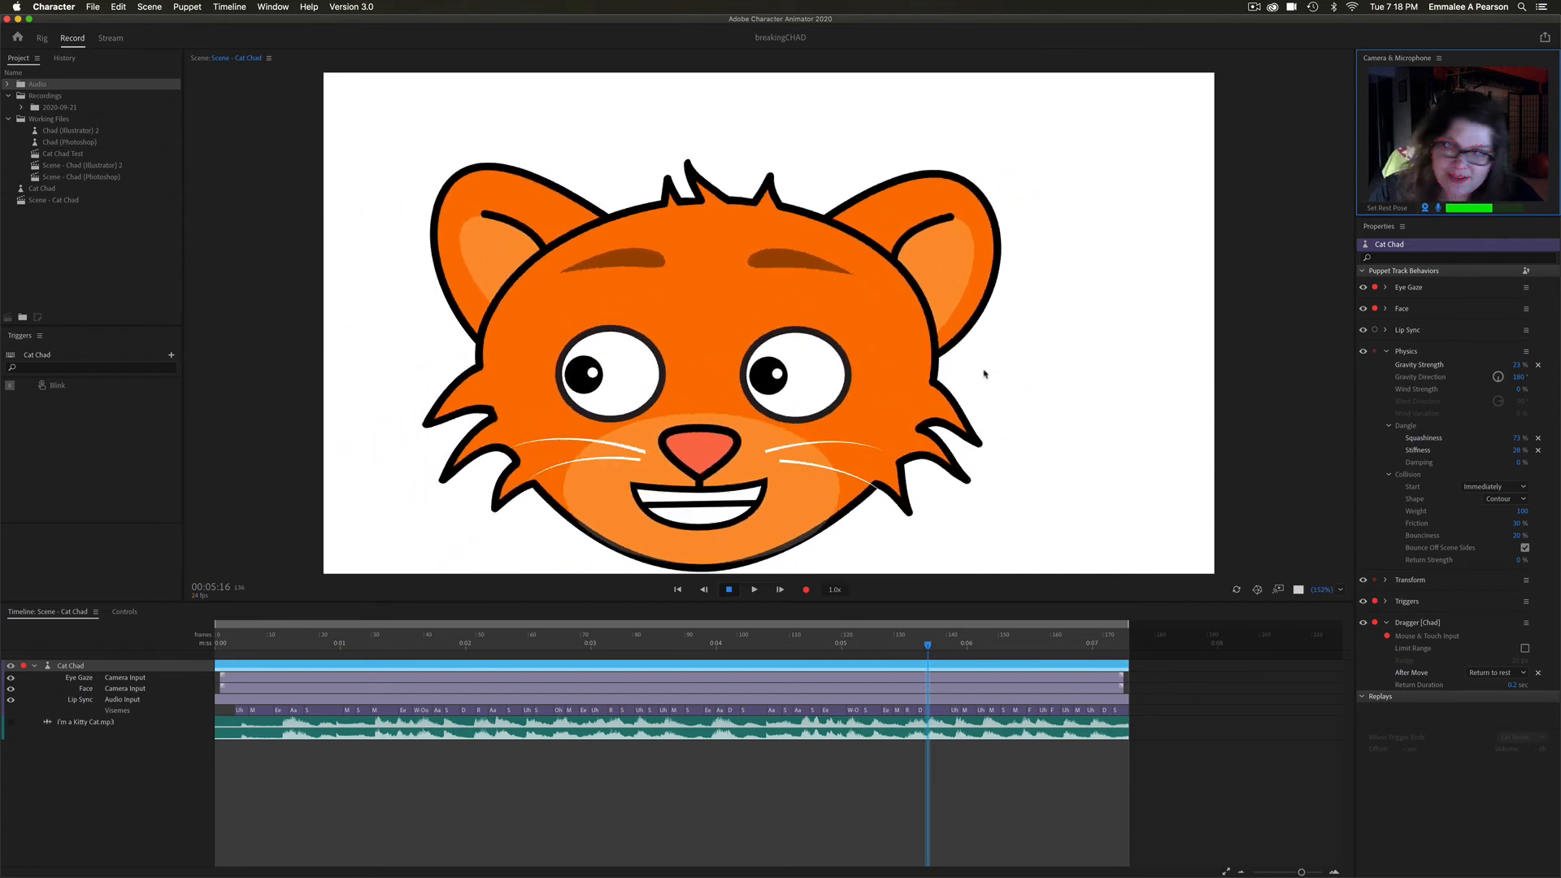
{"action": "left_click", "coordinate": [960, 212]}
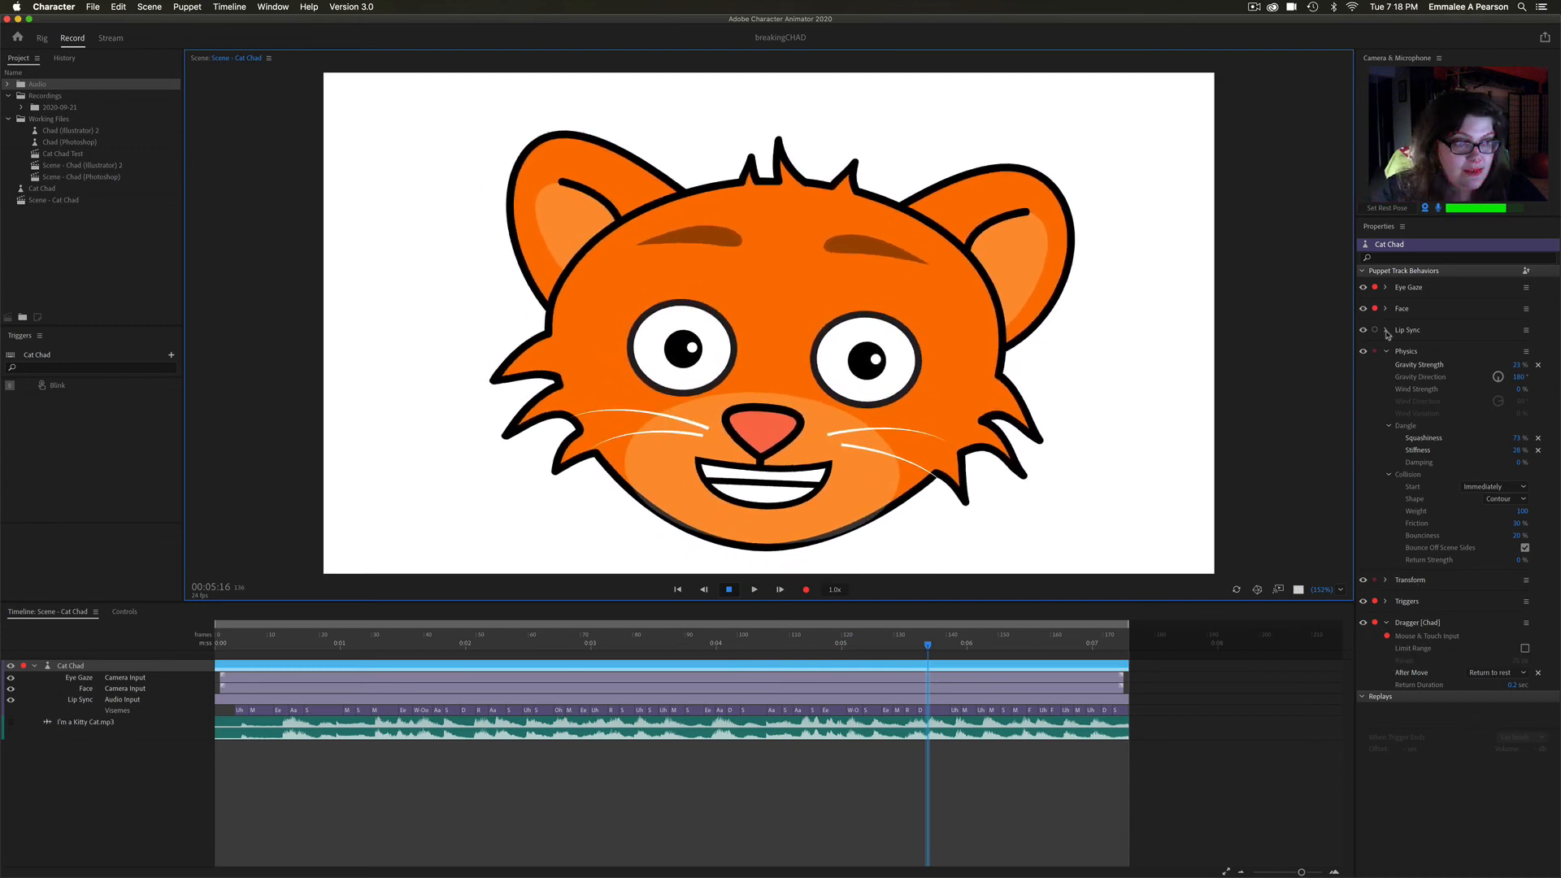
Step: Set the Dragger behavior's After Move option to Hold in place and pull both ears outward and down in the scene
{"action": "left_click", "coordinate": [1386, 355]}
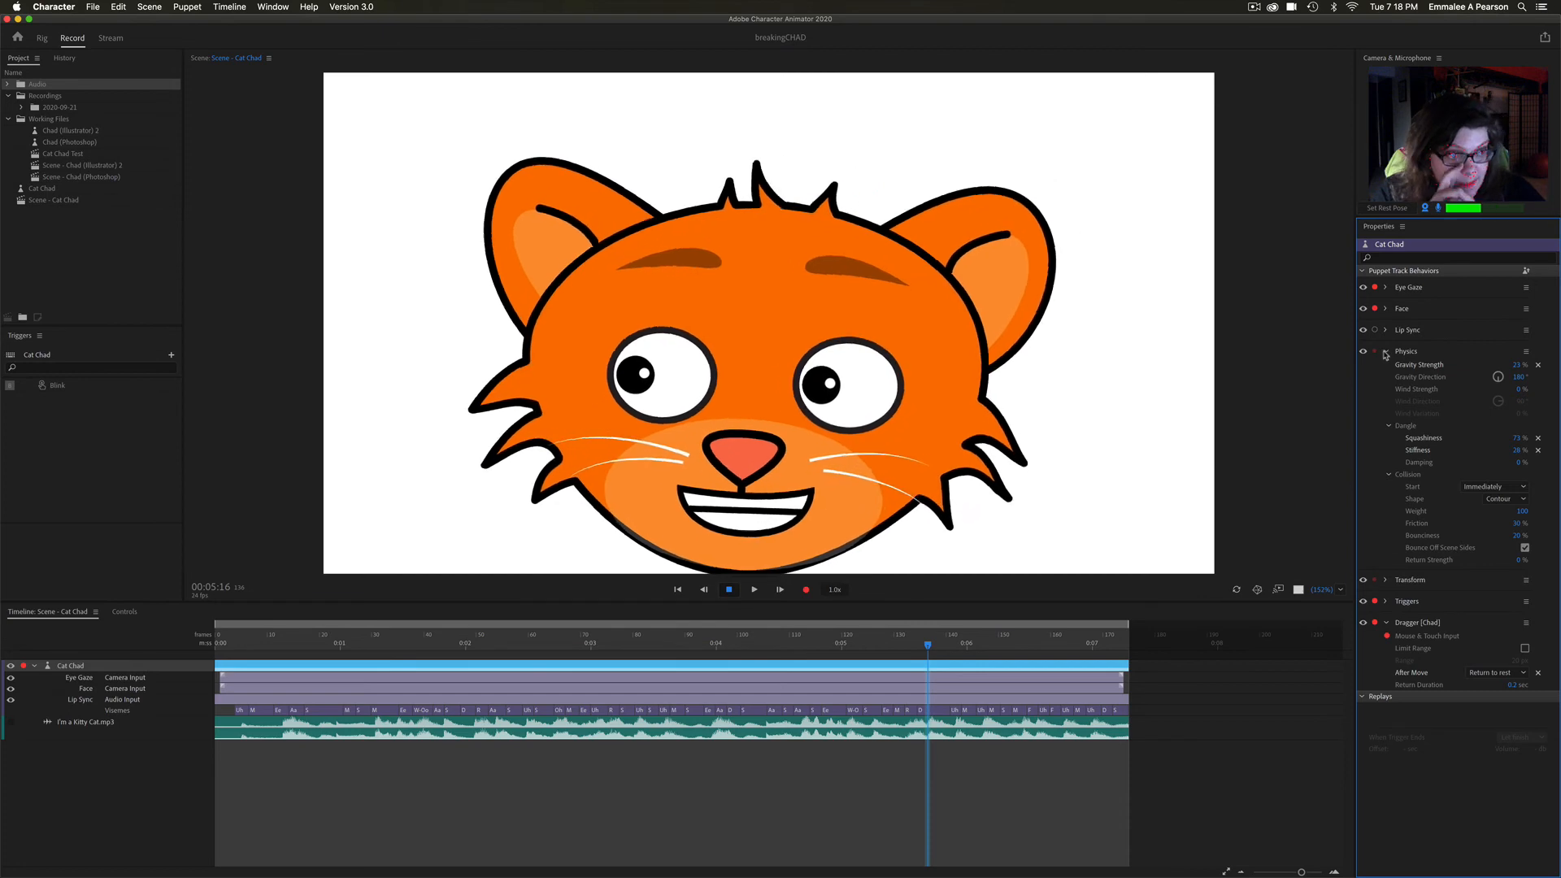
{"action": "left_click", "coordinate": [1385, 351]}
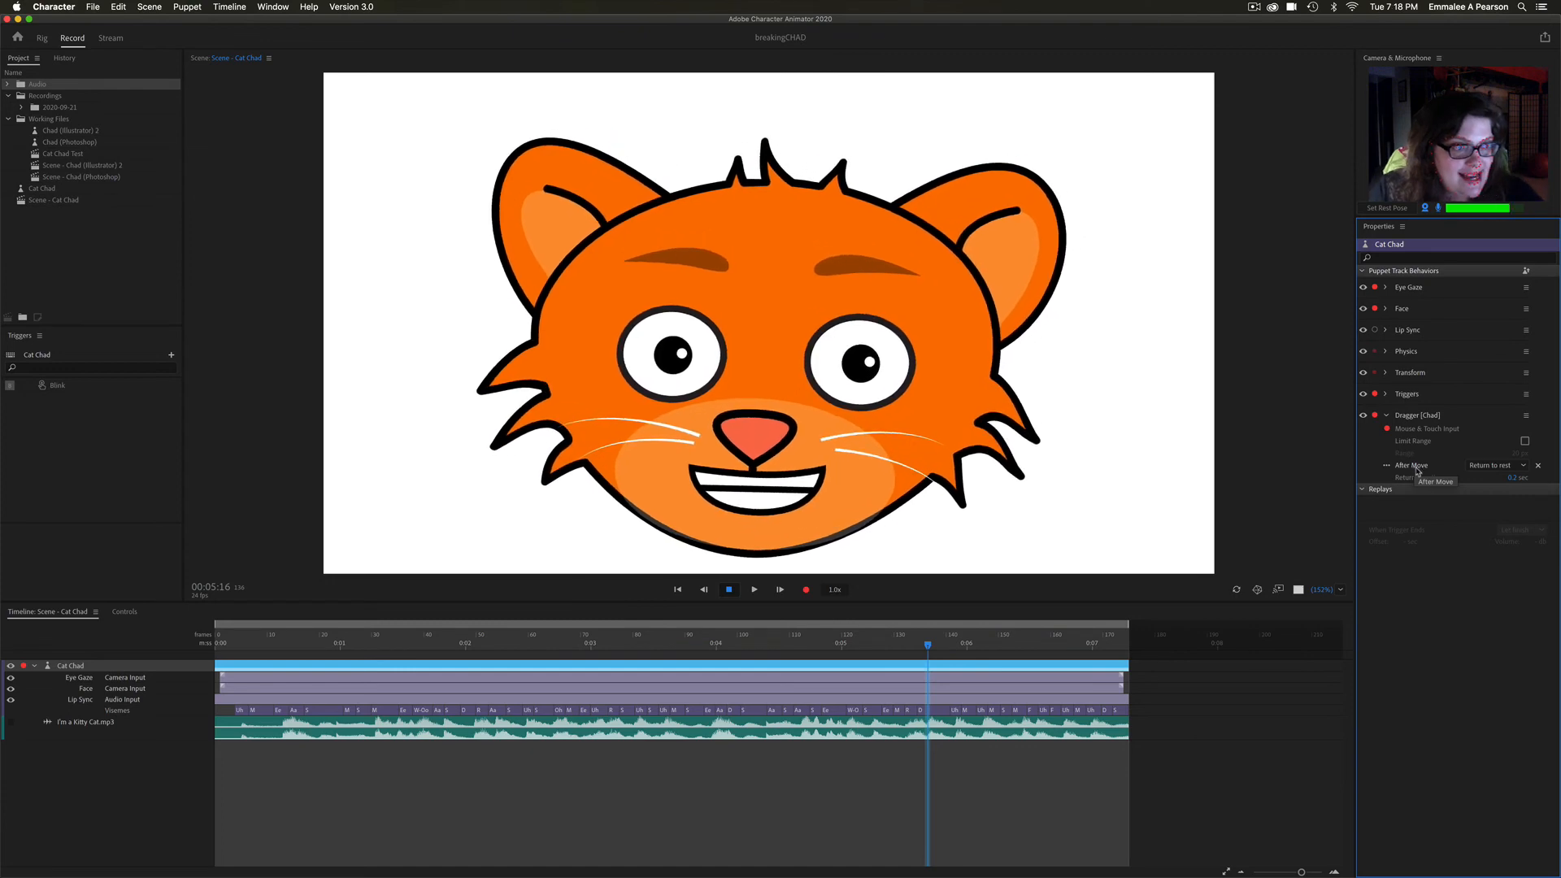
{"action": "left_click", "coordinate": [1481, 467]}
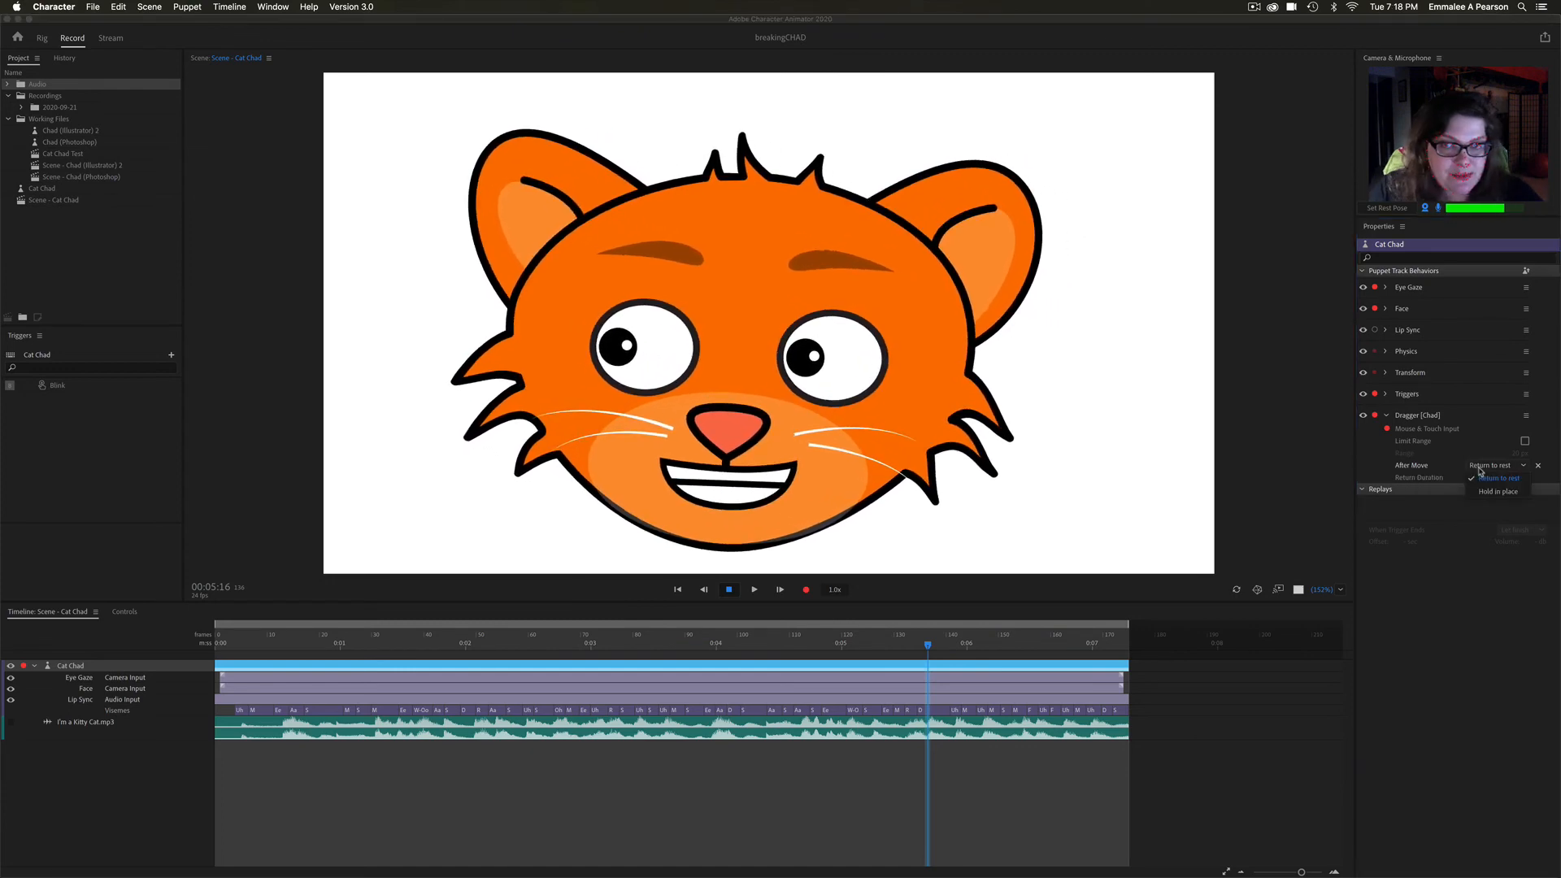
{"action": "left_click", "coordinate": [1492, 492]}
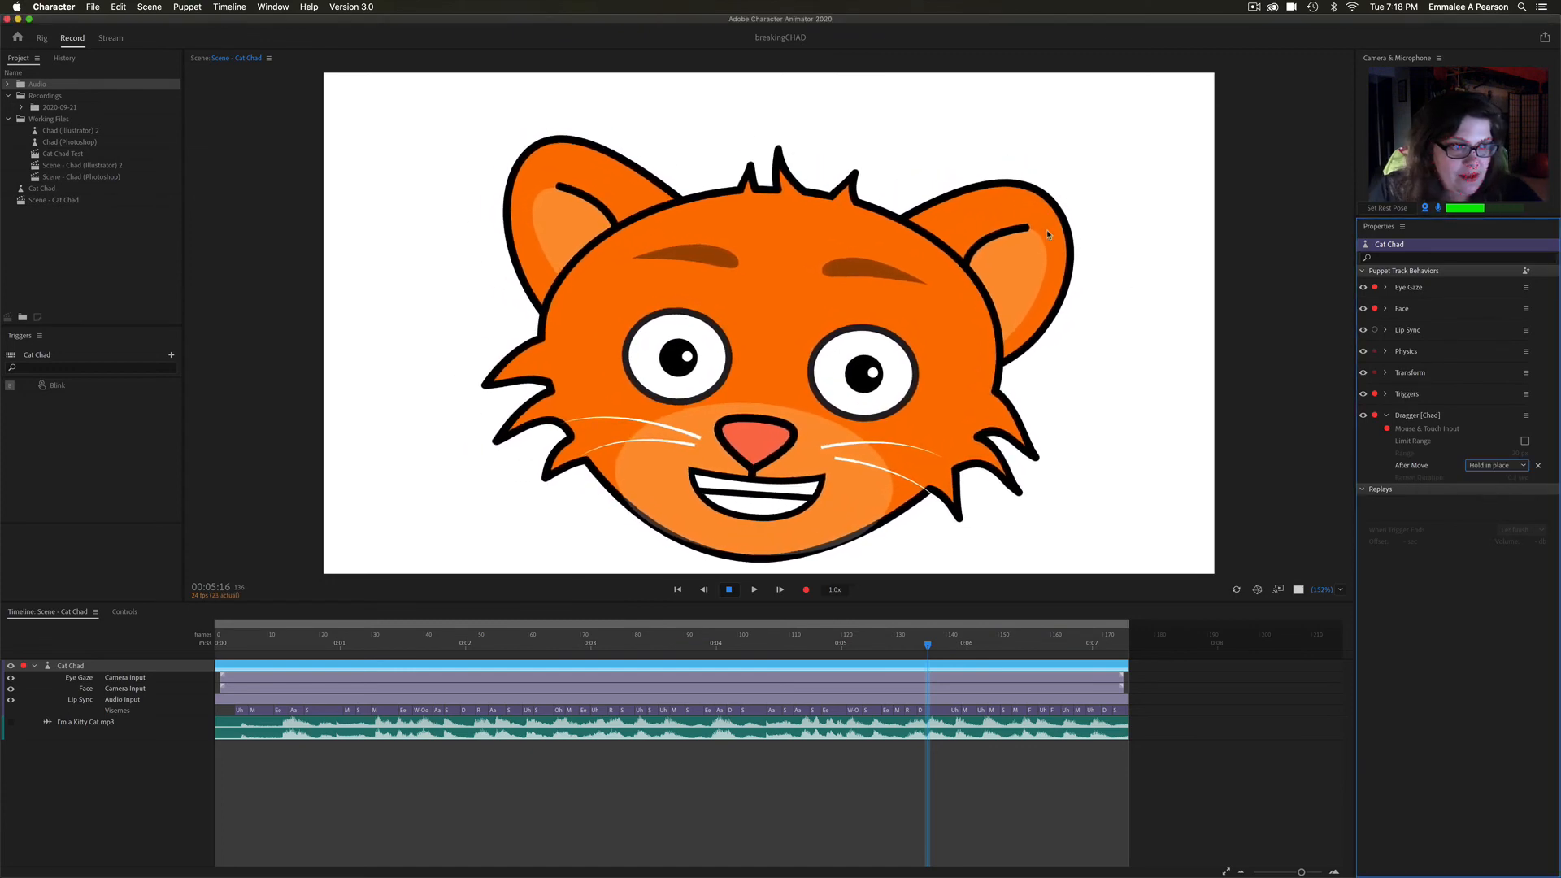
{"action": "left_click_drag", "start_coordinate": [972, 205], "coordinate": [1014, 248]}
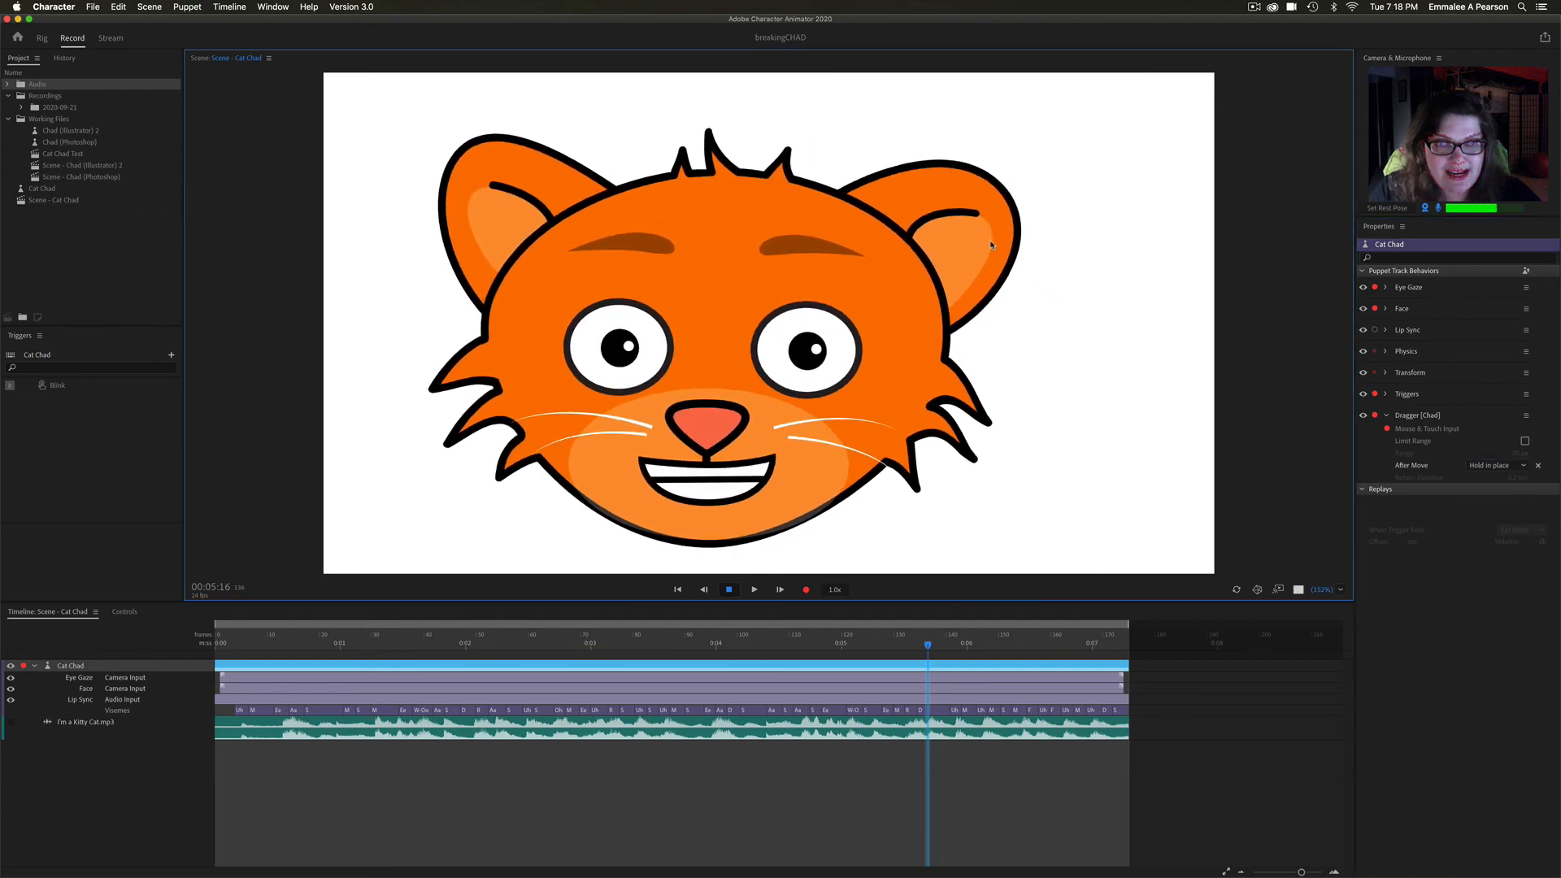
{"action": "left_click_drag", "start_coordinate": [480, 185], "coordinate": [441, 220]}
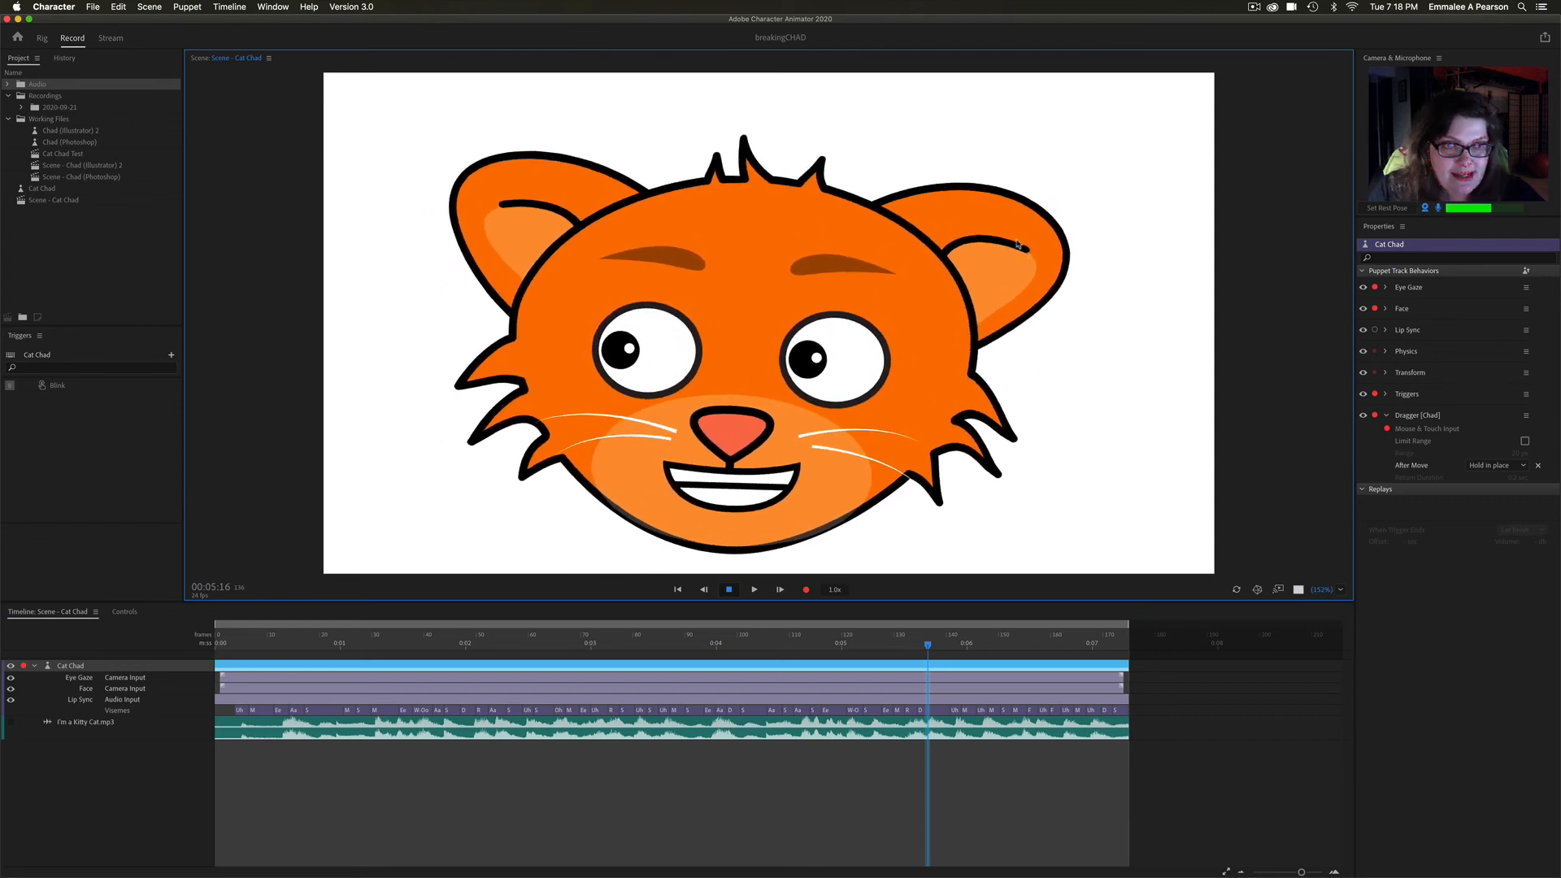
Step: Set the Dragger behavior's After Move option to Return to rest and try it on the left ear in the scene
{"action": "left_click", "coordinate": [1494, 465]}
{"action": "left_click", "coordinate": [1503, 479]}
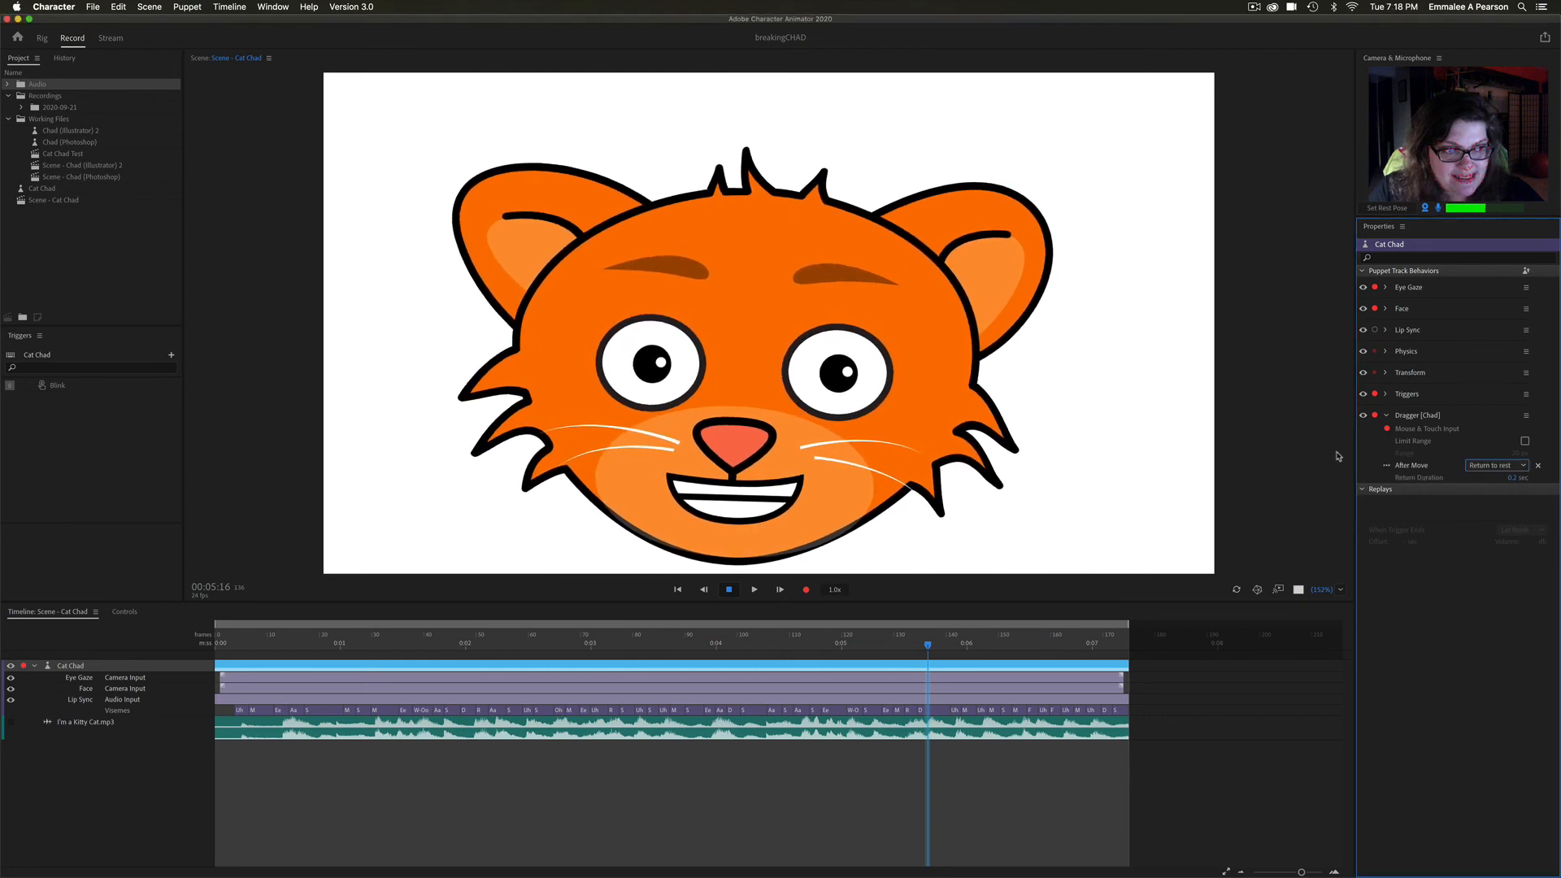
{"action": "left_click", "coordinate": [497, 216]}
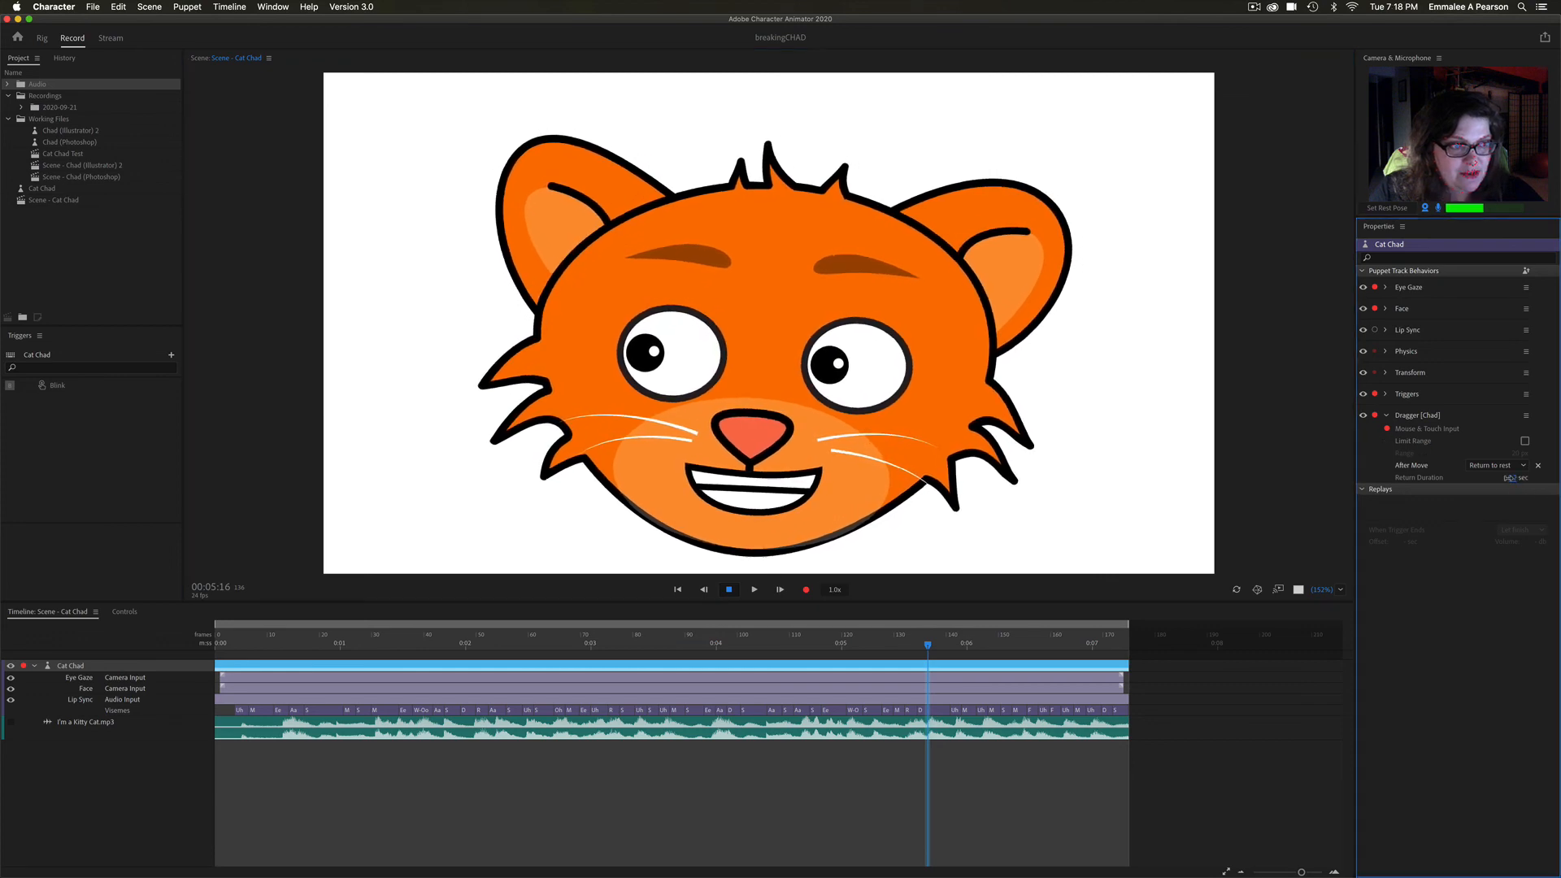
Step: Raise the Dragger's Return Duration to 41 seconds and pull the right ear to test the slow return
{"action": "left_click_drag", "start_coordinate": [1517, 481], "coordinate": [1523, 478]}
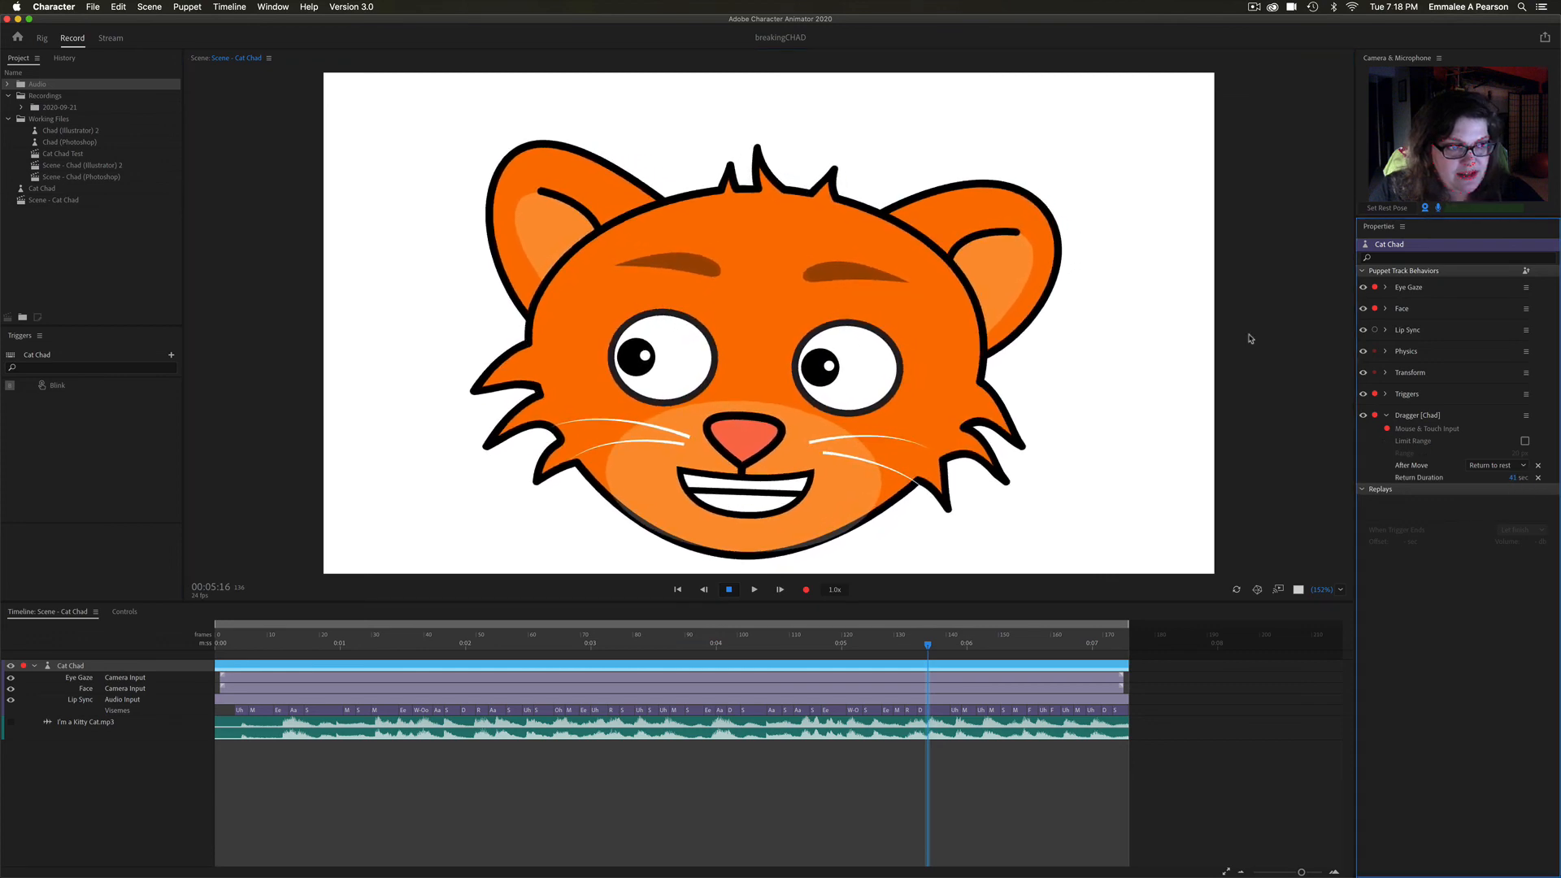
{"action": "left_click", "coordinate": [1072, 286]}
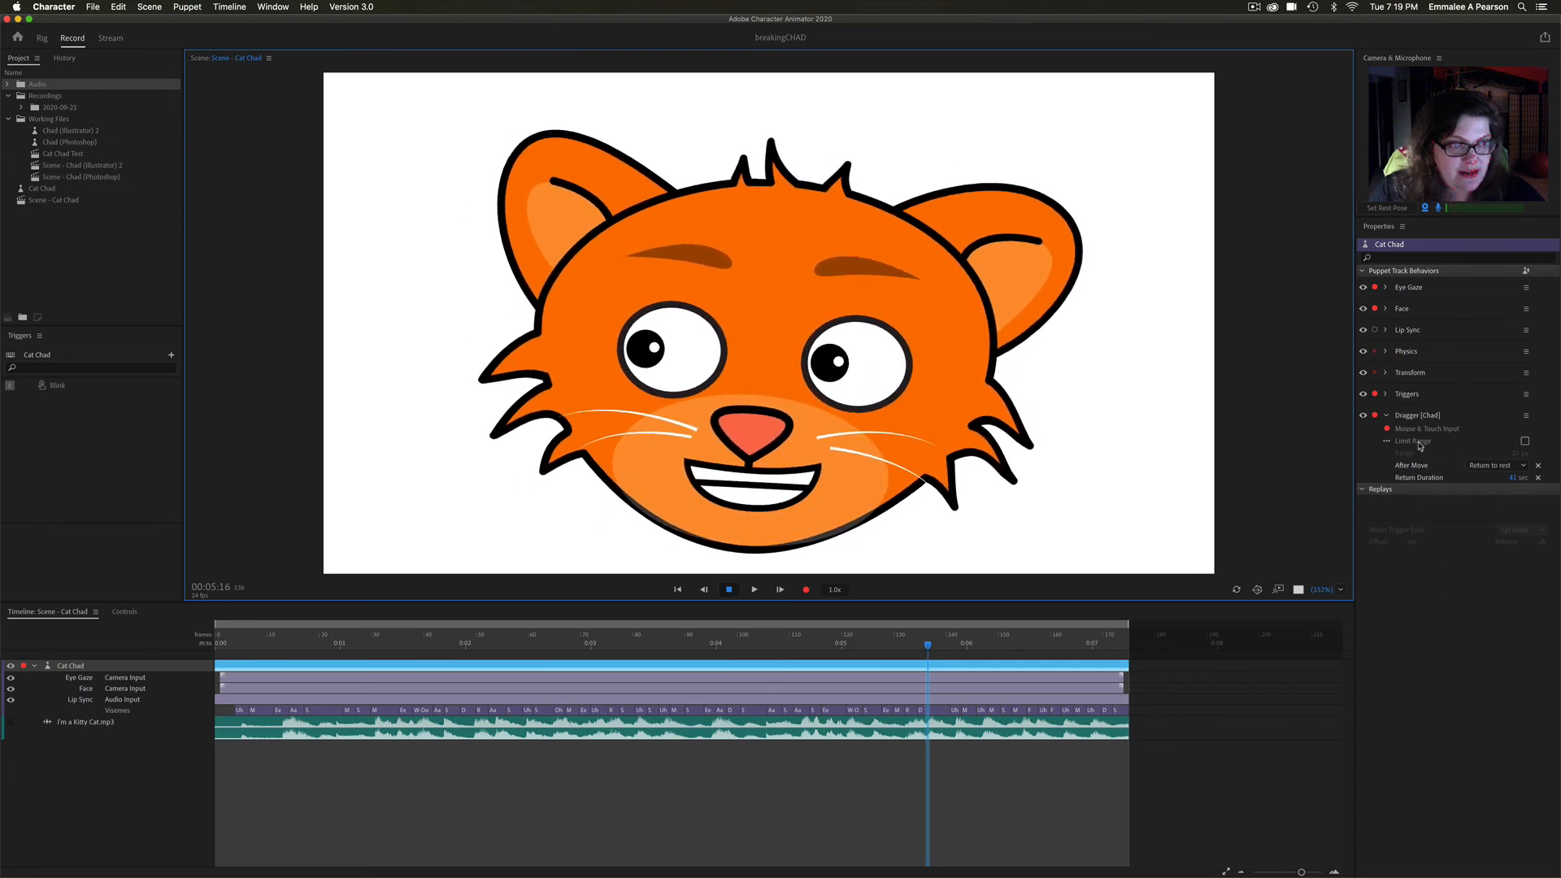
Step: Turn on the Dragger's Limit Range option and pull the right ear, first at 20 px and again with a larger range
{"action": "left_click", "coordinate": [1524, 441]}
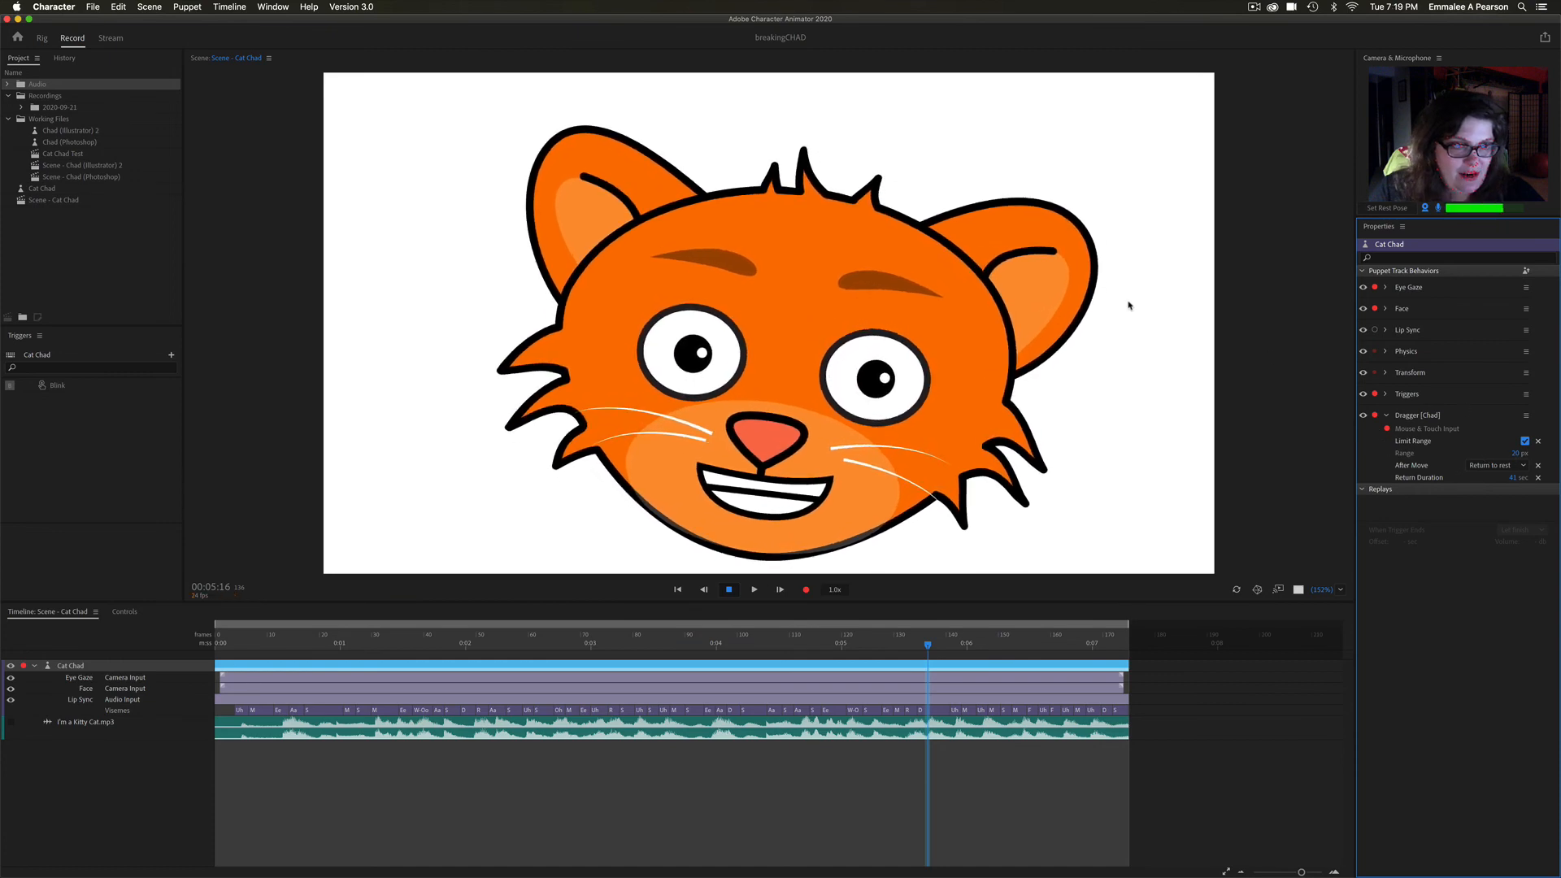
{"action": "left_click_drag", "start_coordinate": [1069, 274], "coordinate": [1181, 242]}
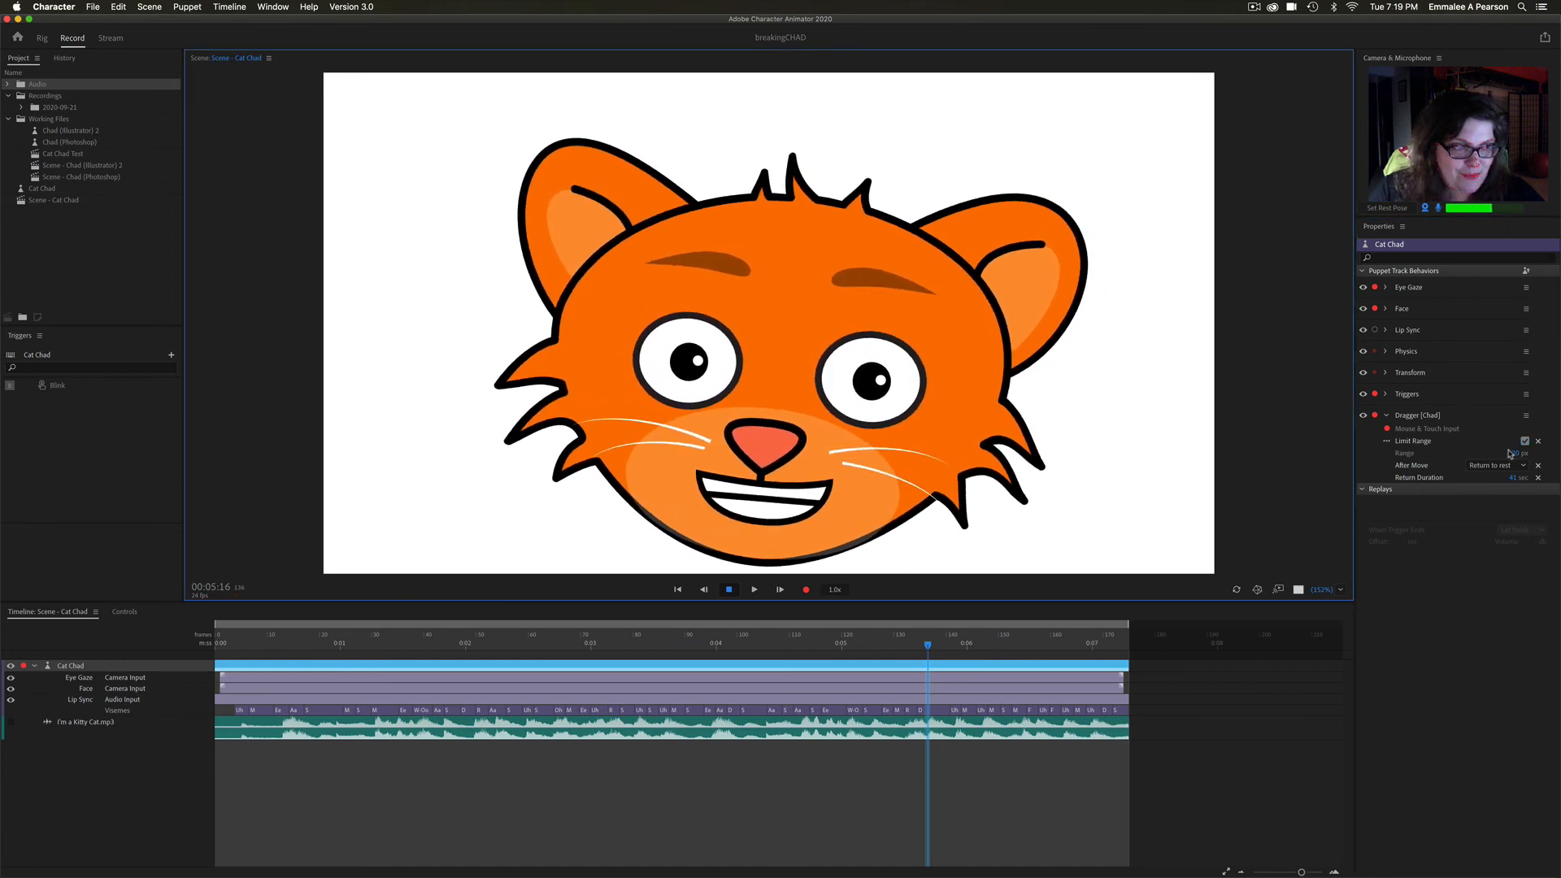
{"action": "left_click_drag", "start_coordinate": [1514, 453], "coordinate": [1554, 449]}
{"action": "left_click_drag", "start_coordinate": [1041, 233], "coordinate": [1118, 142]}
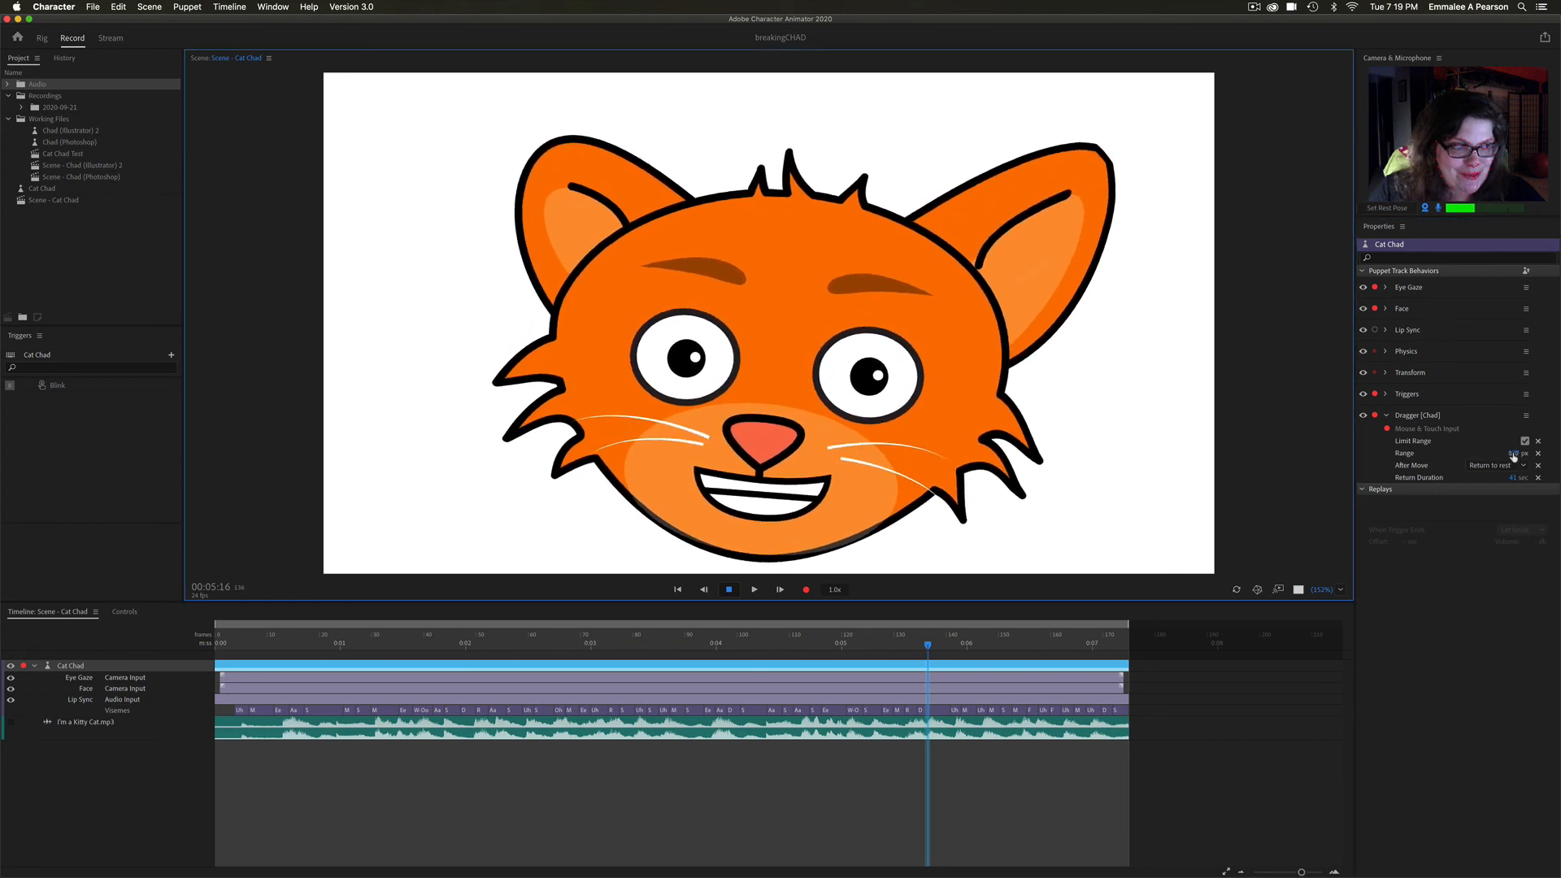
Step: Set the Dragger's Range to 54 px and pull the right ear far outward in several directions to test the limit
{"action": "left_click_drag", "start_coordinate": [1514, 456], "coordinate": [1459, 447]}
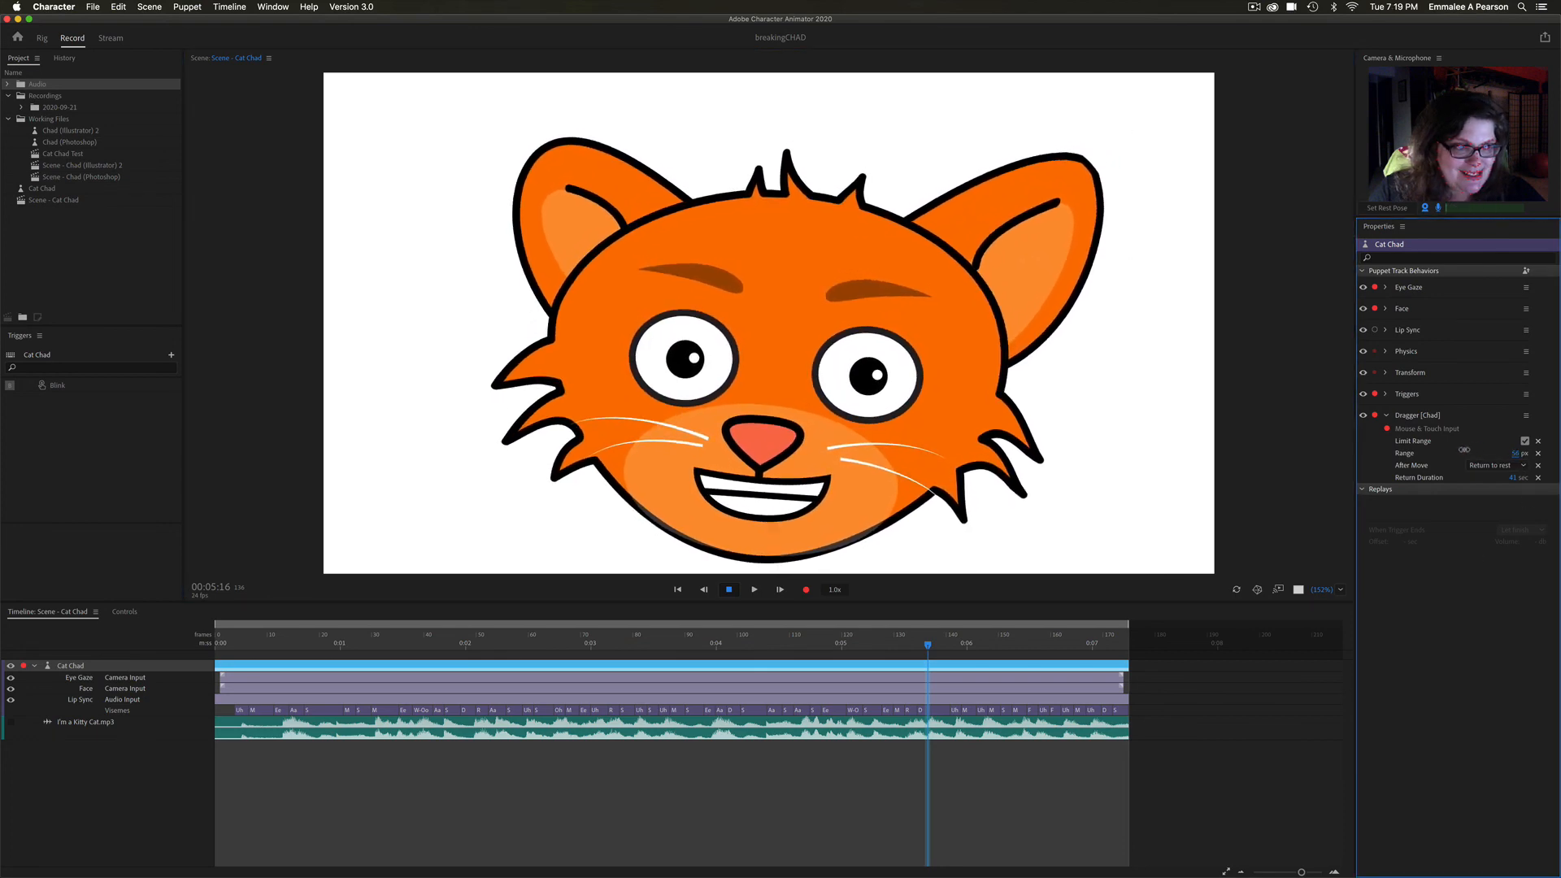
{"action": "left_click", "coordinate": [1077, 183]}
{"action": "left_click_drag", "start_coordinate": [1077, 184], "coordinate": [1251, 90]}
{"action": "left_click_drag", "start_coordinate": [1178, 184], "coordinate": [1122, 256]}
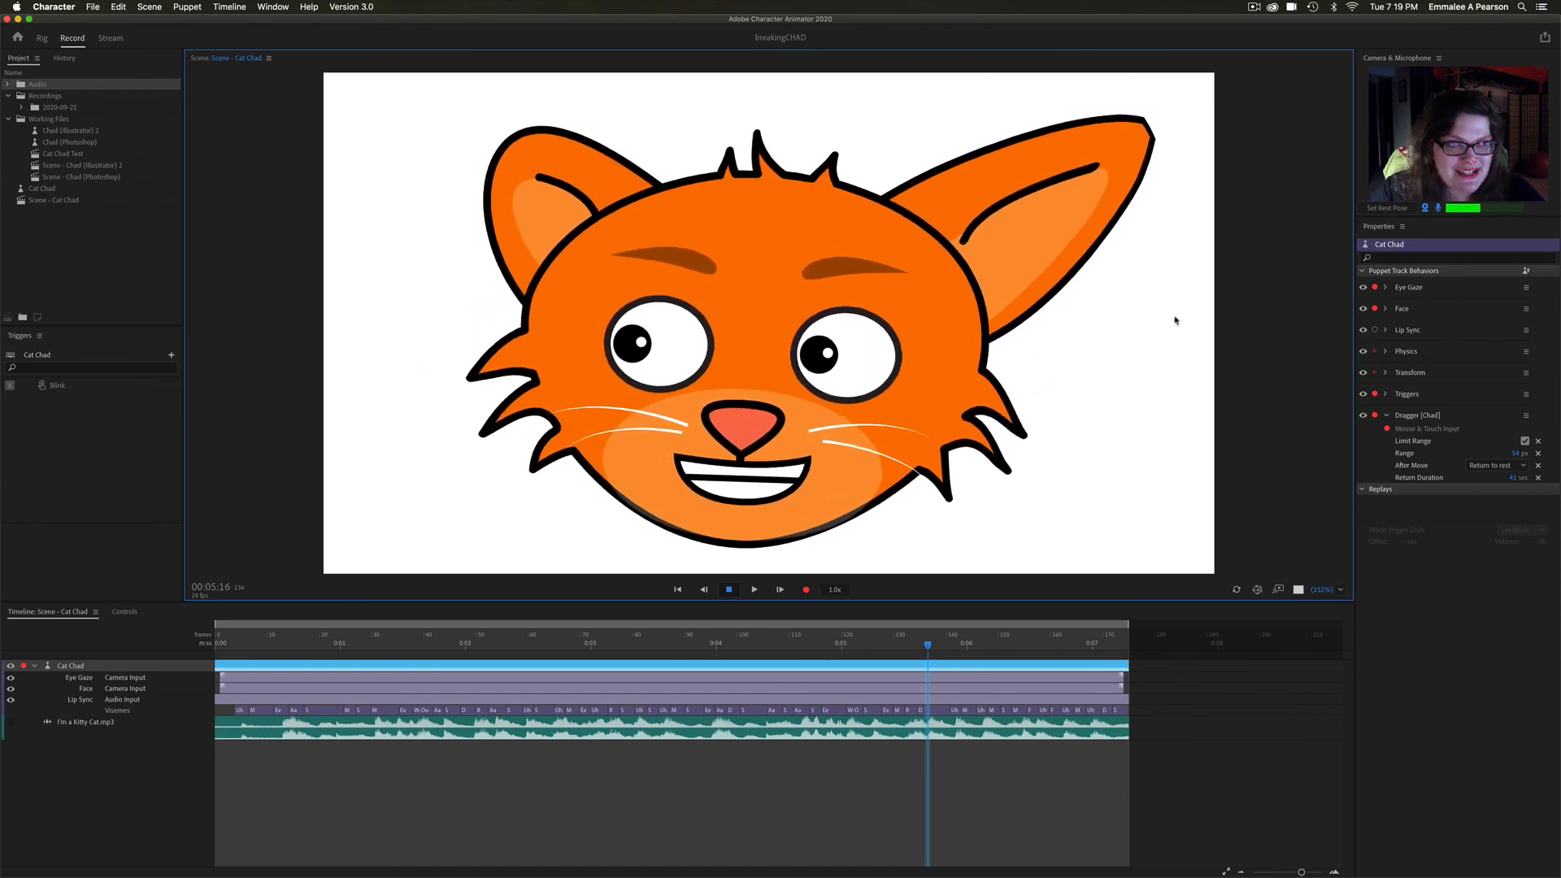
Step: Reset the Dragger's Return Duration to its default of 0.2 seconds and pull the right ear again
{"action": "left_click", "coordinate": [1538, 478]}
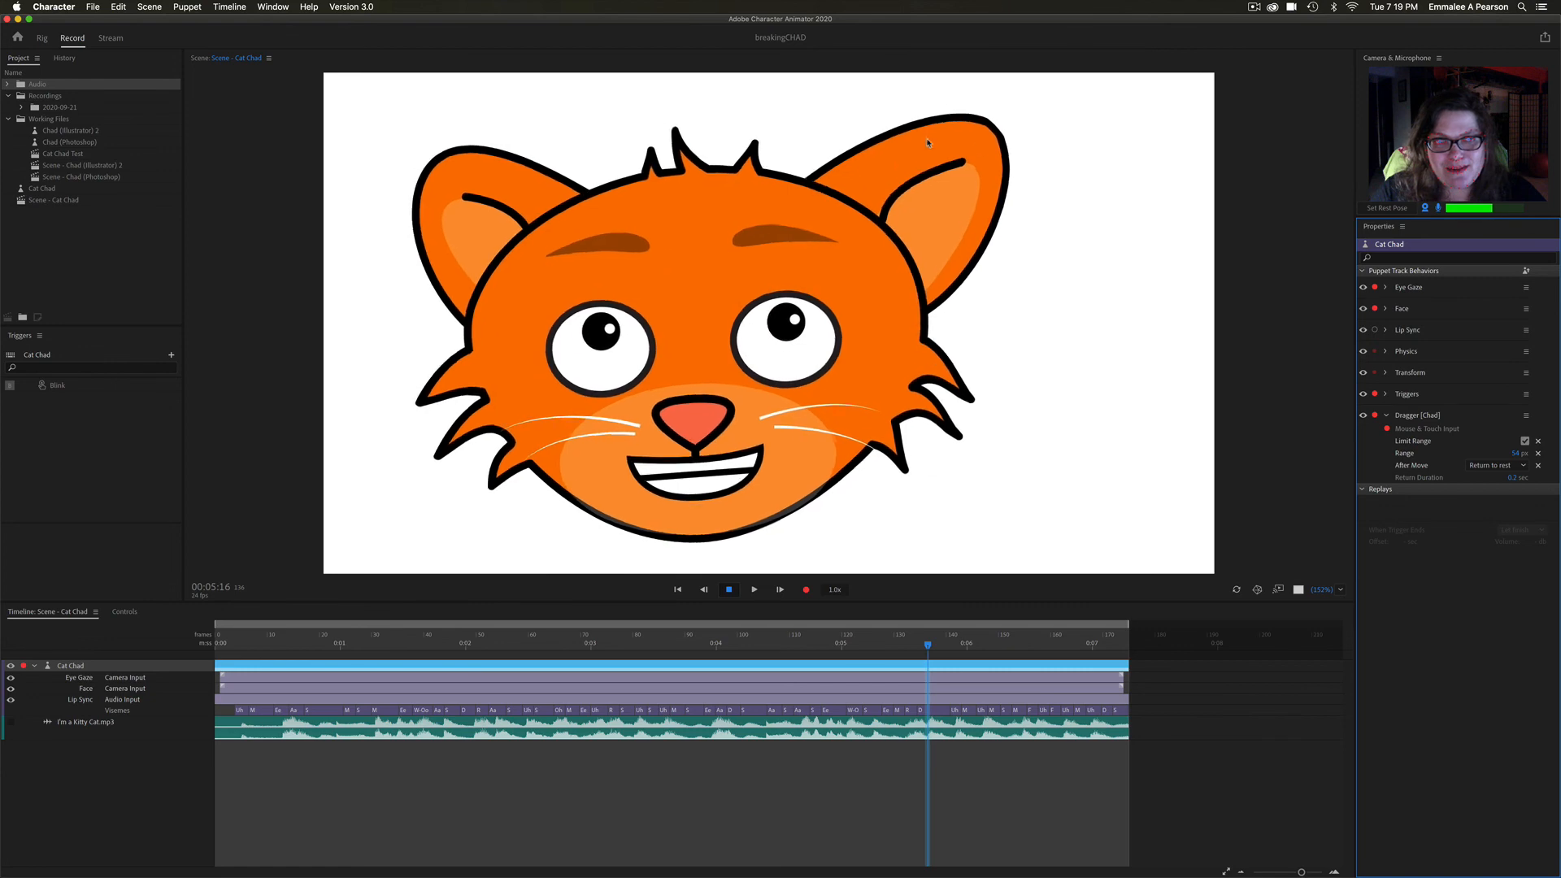
{"action": "left_click_drag", "start_coordinate": [961, 152], "coordinate": [953, 163]}
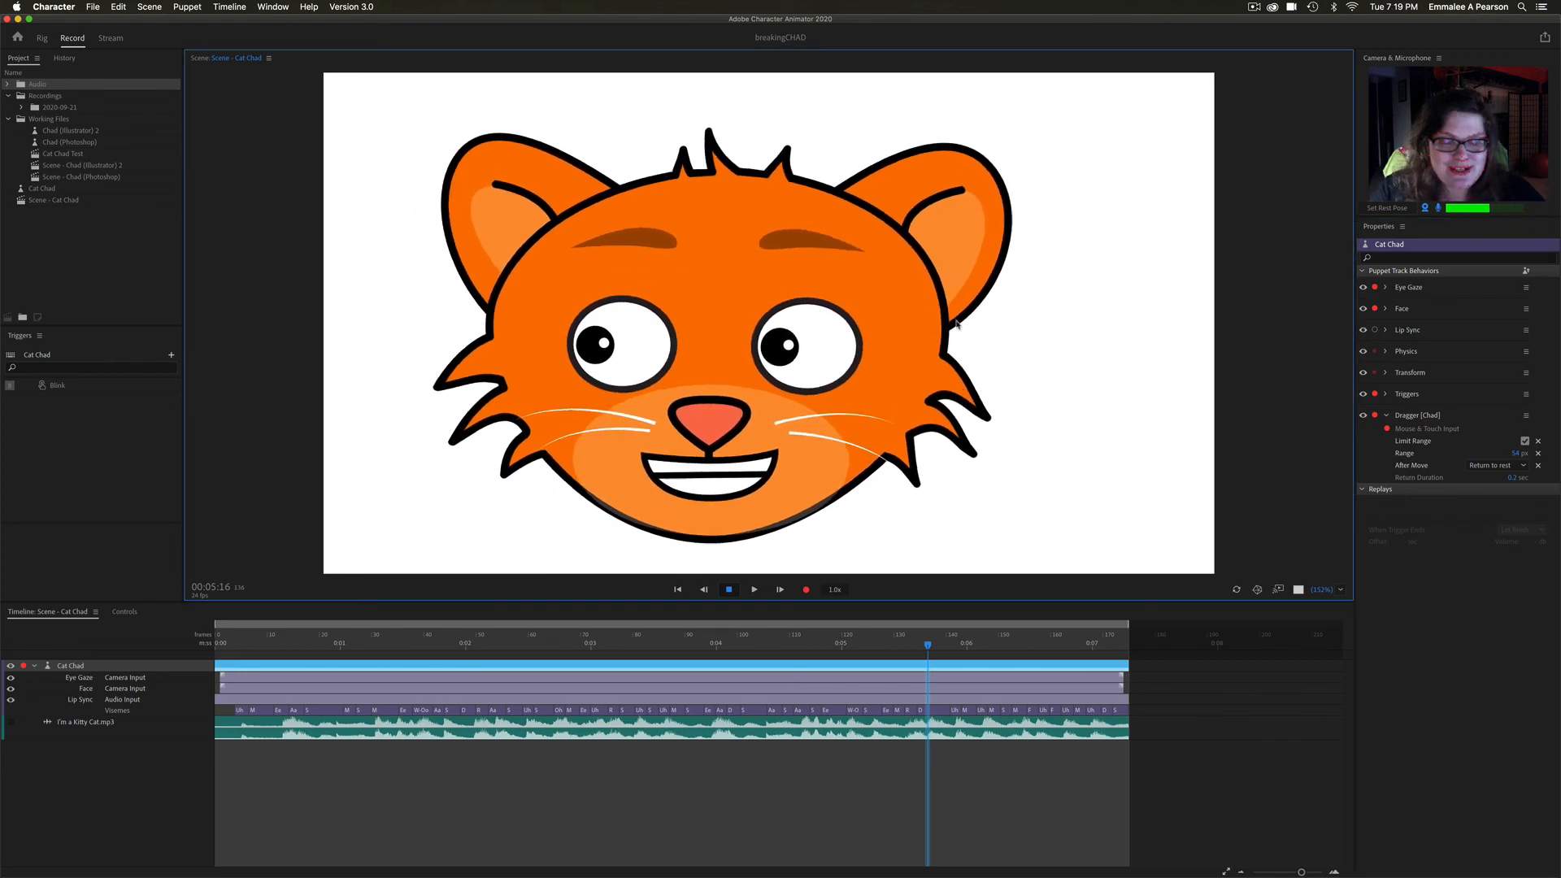